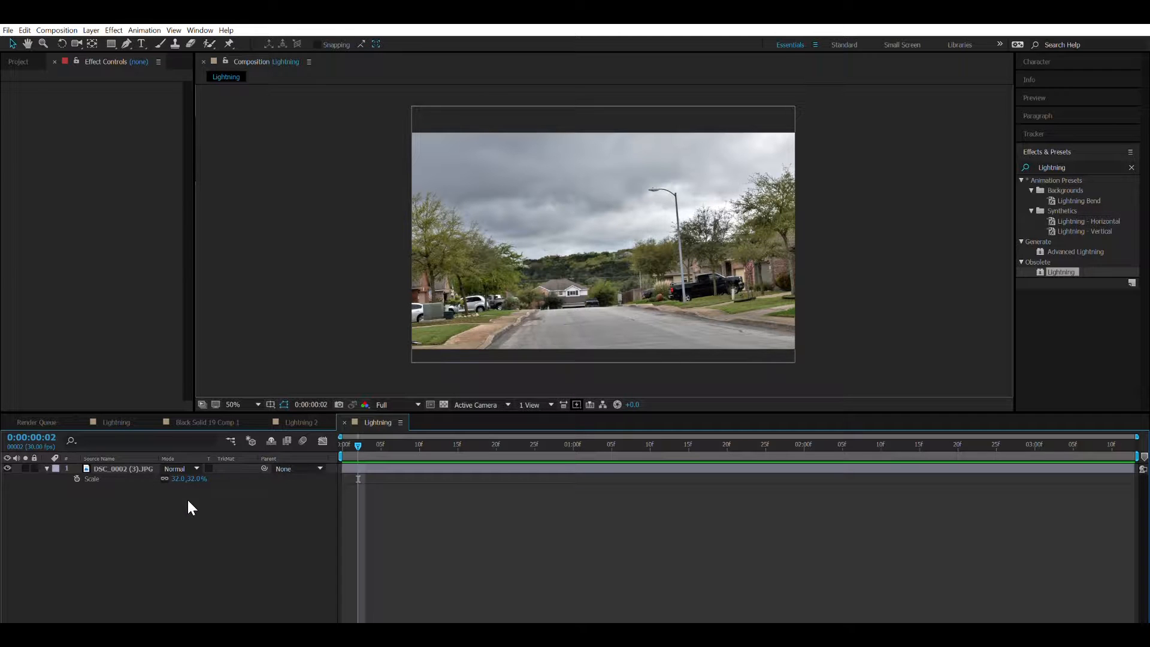
# Add a black solid layer above the street photo and rename it Lightning.
pyautogui.hotkey('ctrl', 'y')
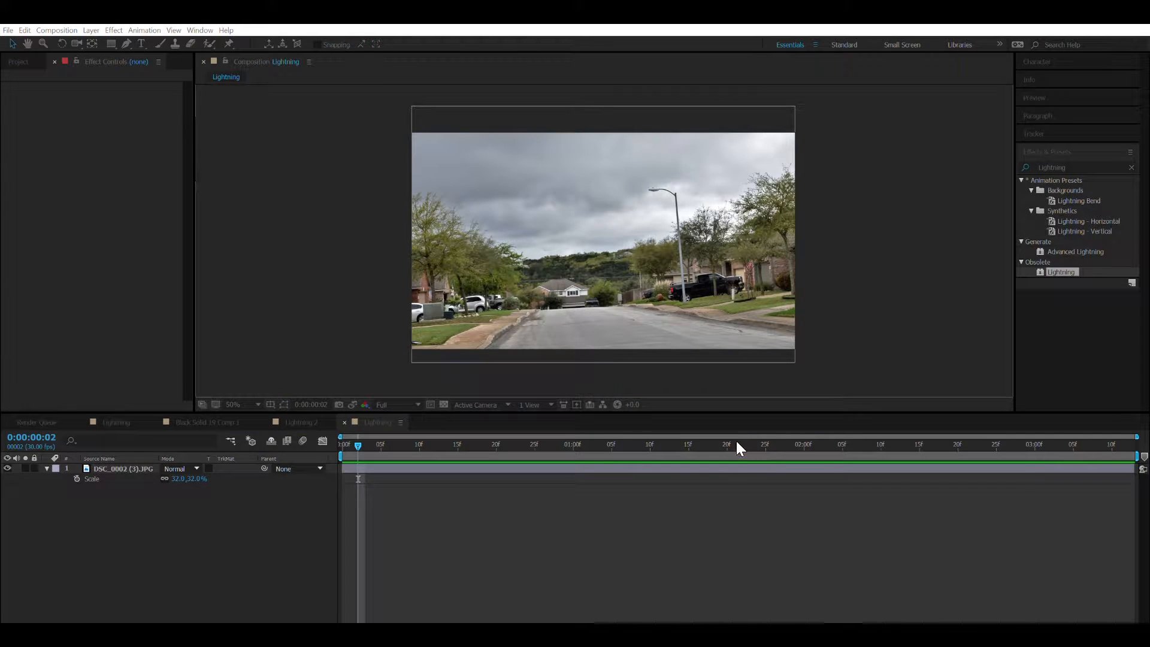
pyautogui.click(758, 508)
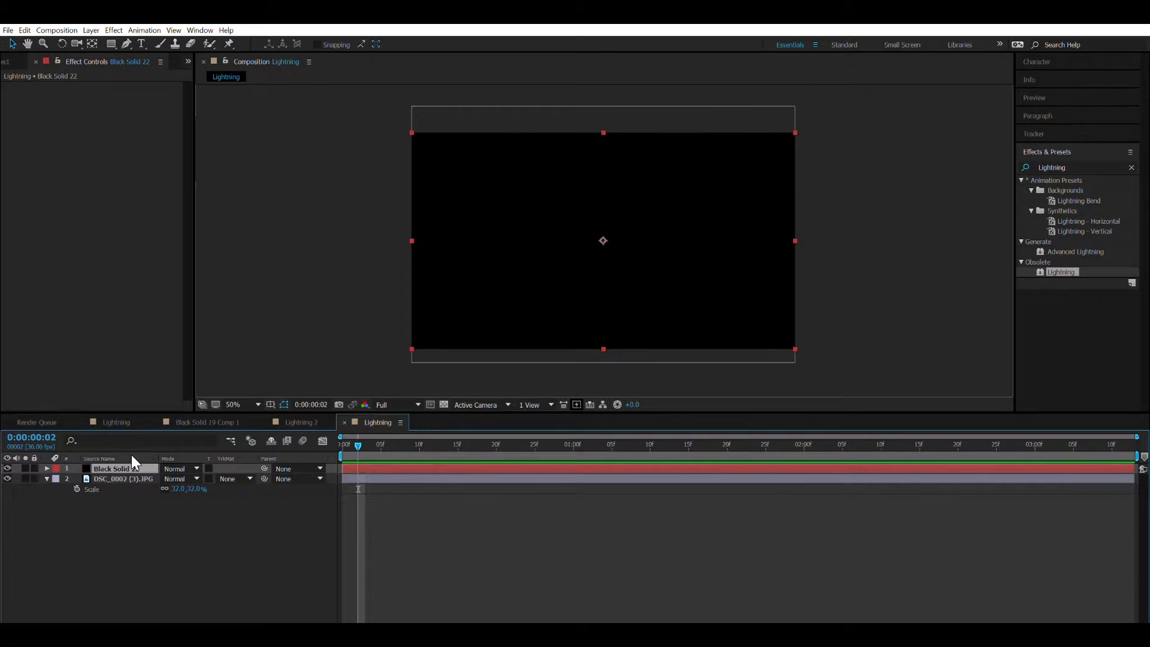
pyautogui.press('Return')
pyautogui.write('Lightning')
pyautogui.press('Return')
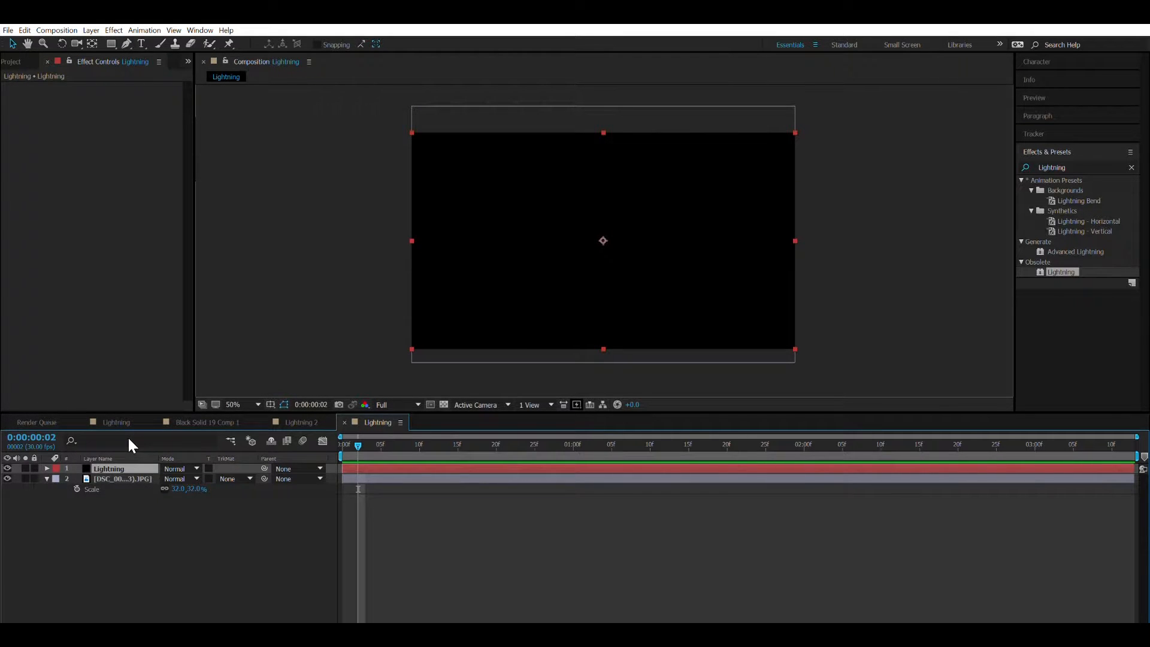
# Apply the obsolete Lightning effect to the Lightning layer and set the layer's blending mode to Screen.
pyautogui.doubleClick(1045, 273)
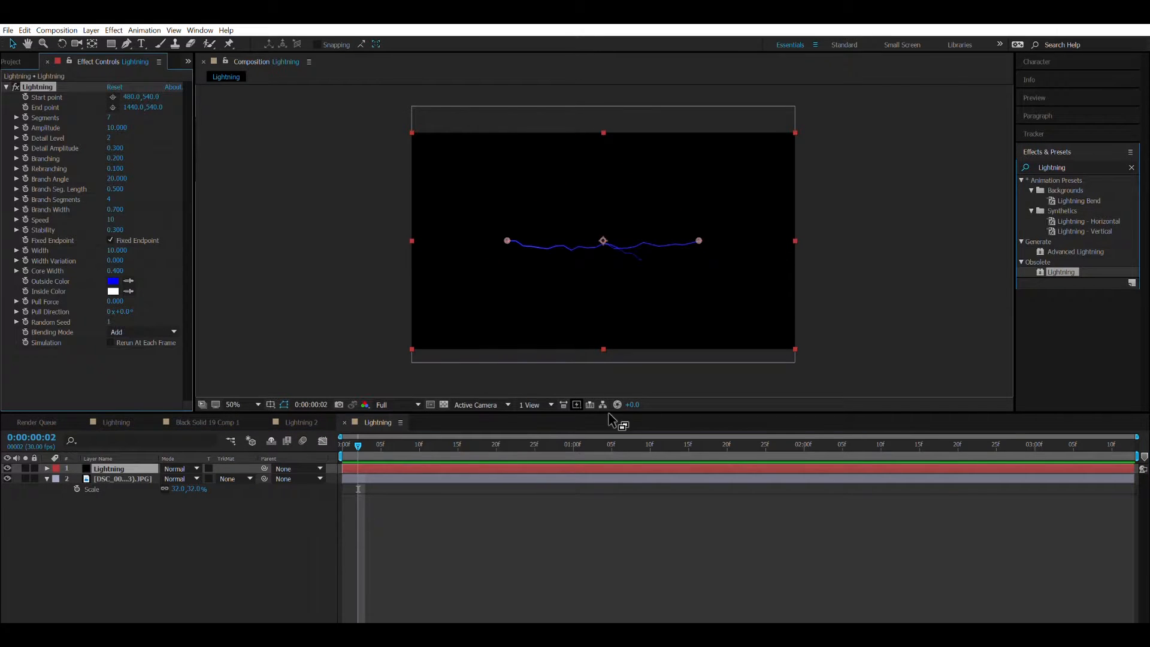
pyautogui.click(180, 468)
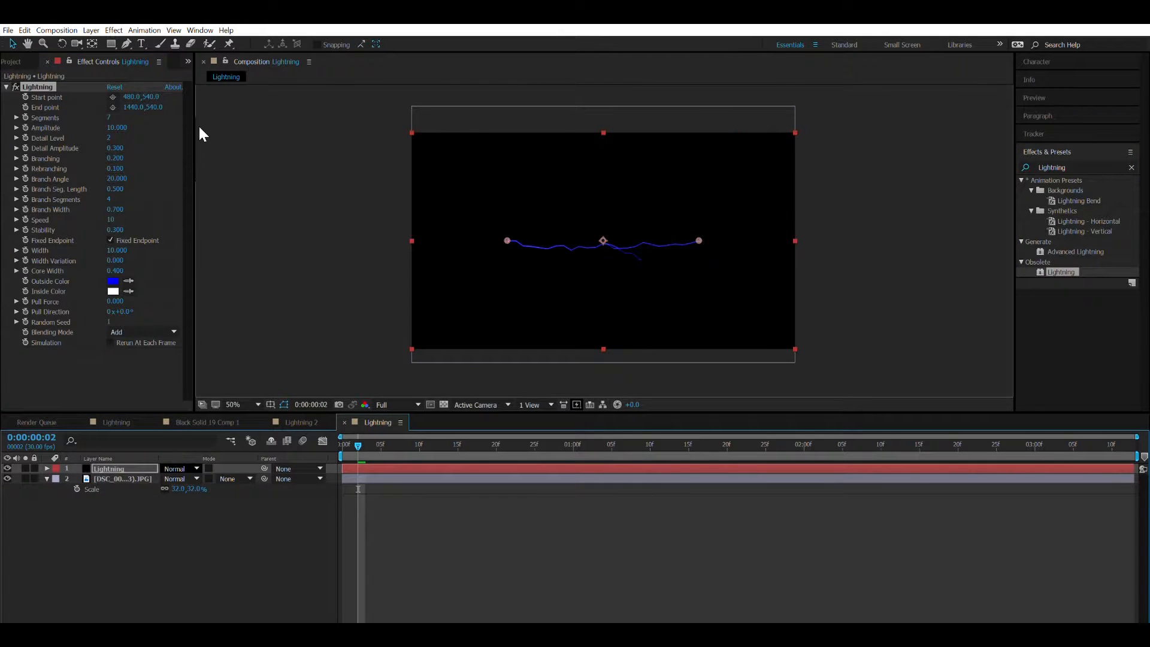
pyautogui.click(177, 224)
# Run the bolt from above the frame at 1104, -182 to the road at 1080, 952 and set its width to 18.
pyautogui.moveTo(508, 241); pyautogui.dragTo(631, 84)
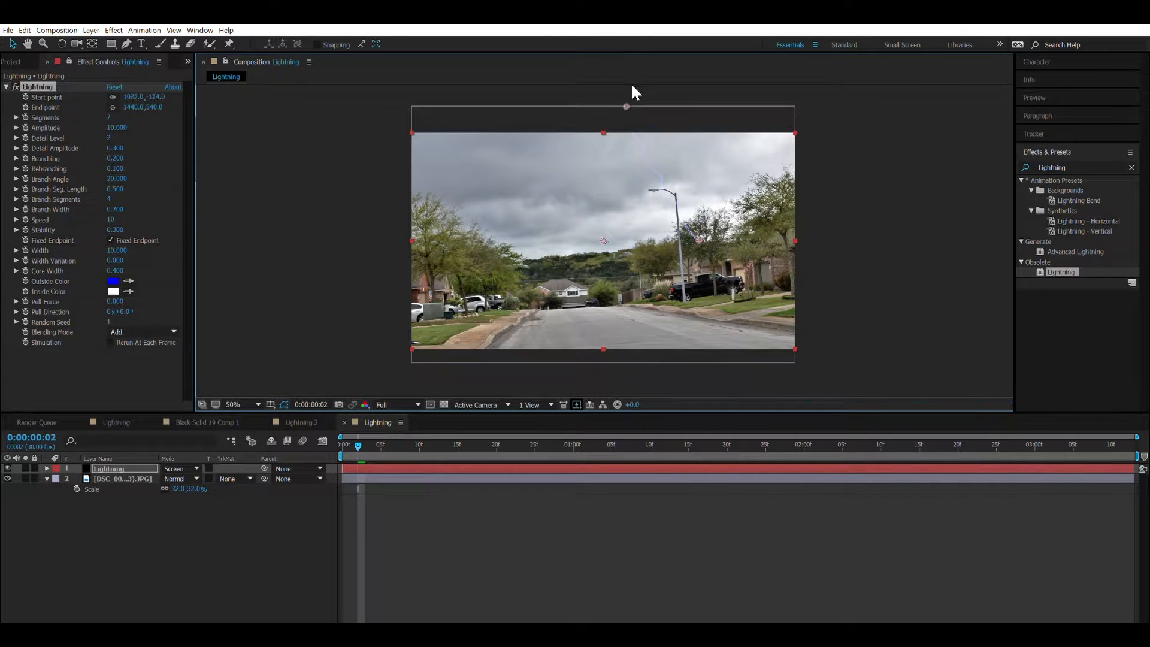
pyautogui.moveTo(688, 249); pyautogui.dragTo(629, 313)
pyautogui.click(123, 249)
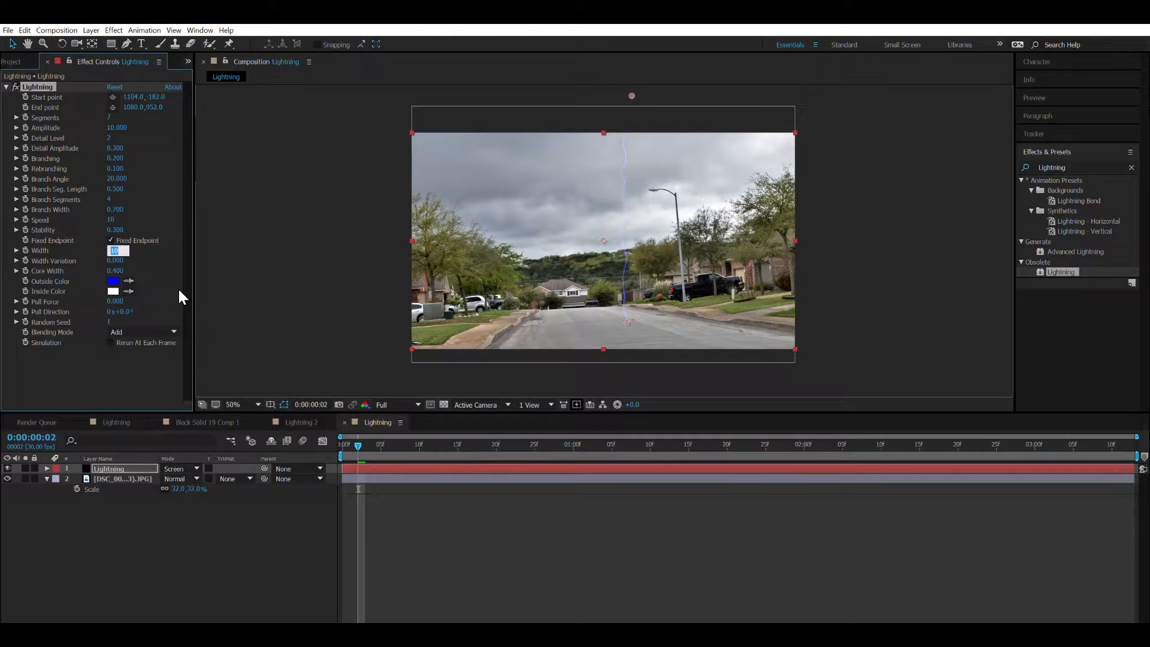
pyautogui.write('18')
pyautogui.press('Return')
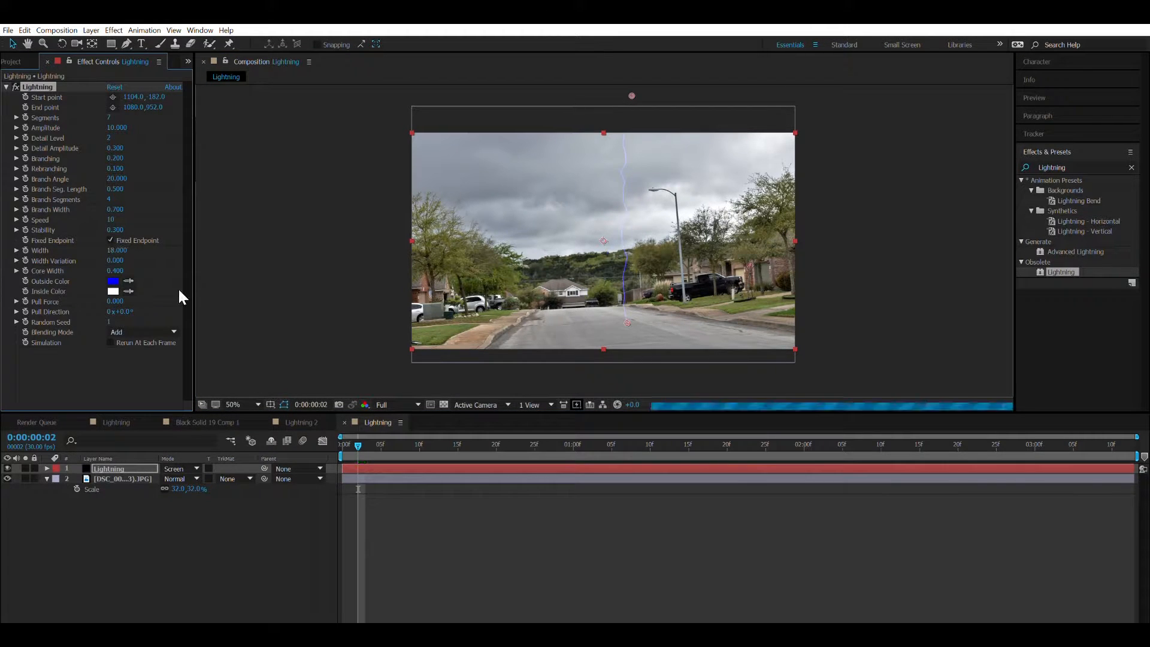
# Set the Lightning effect's amplitude to 16.5, detail level to 8, speed to 1 and branch segments to 1.
pyautogui.click(121, 128)
pyautogui.write('1')
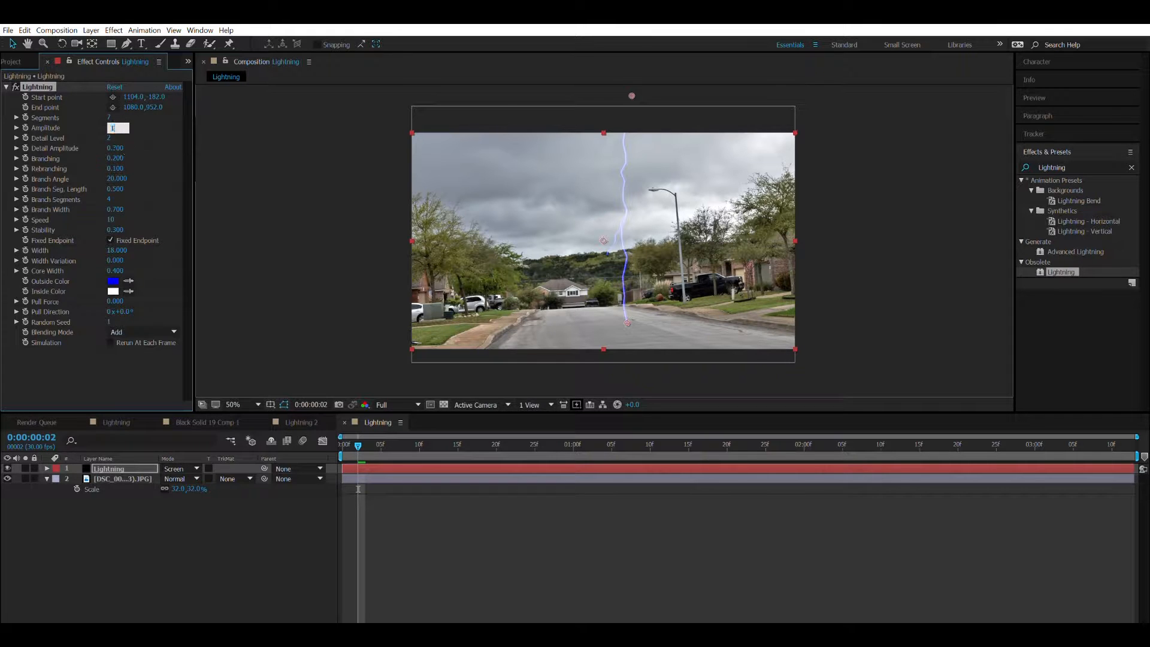
pyautogui.write('6.5')
pyautogui.press('Return')
pyautogui.moveTo(112, 137); pyautogui.dragTo(206, 151)
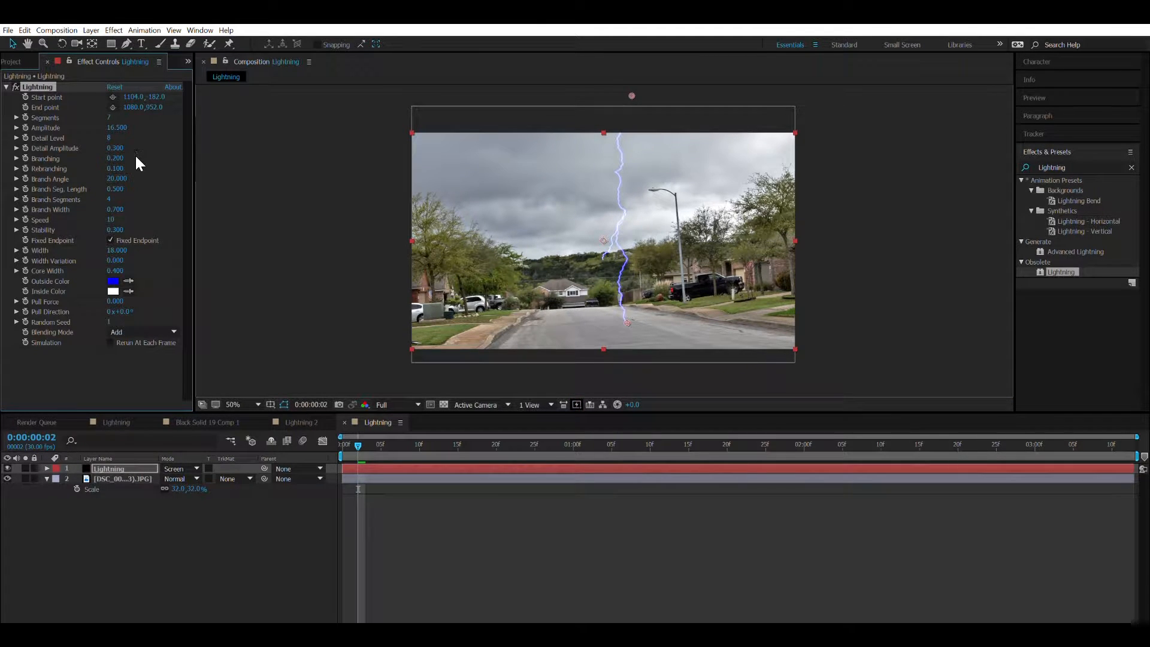
pyautogui.moveTo(113, 220); pyautogui.dragTo(52, 224)
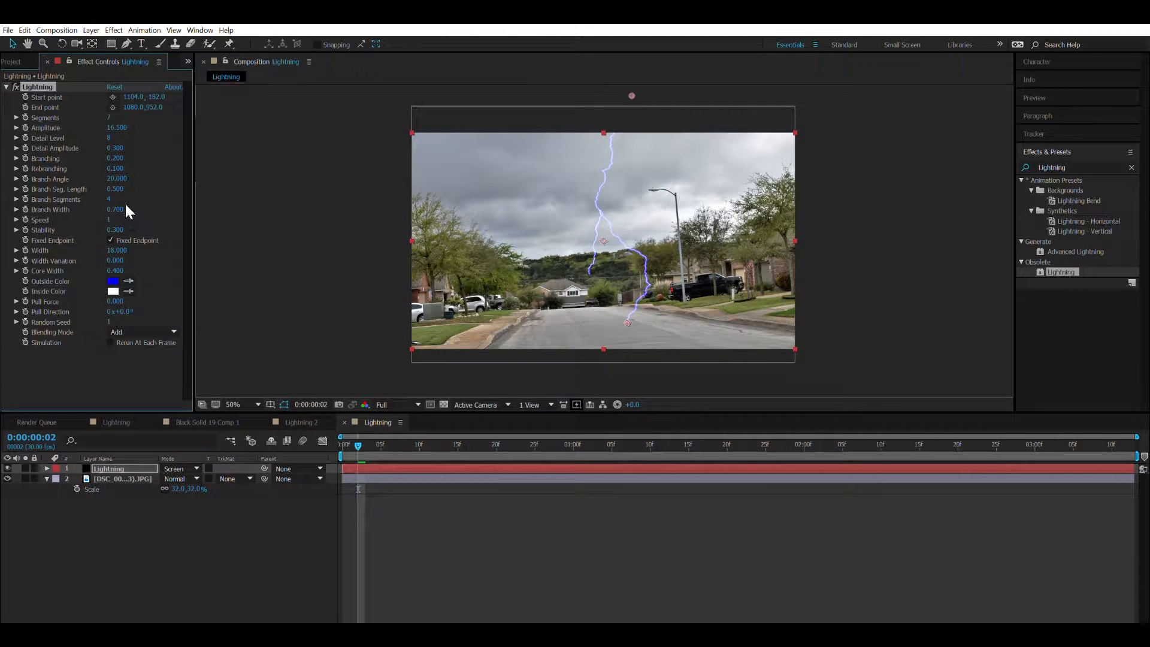
pyautogui.moveTo(108, 199); pyautogui.dragTo(65, 201)
# Add a Glow effect to the Lightning layer with threshold 10.2%, radius 26 and intensity 3.7.
pyautogui.click(6, 87)
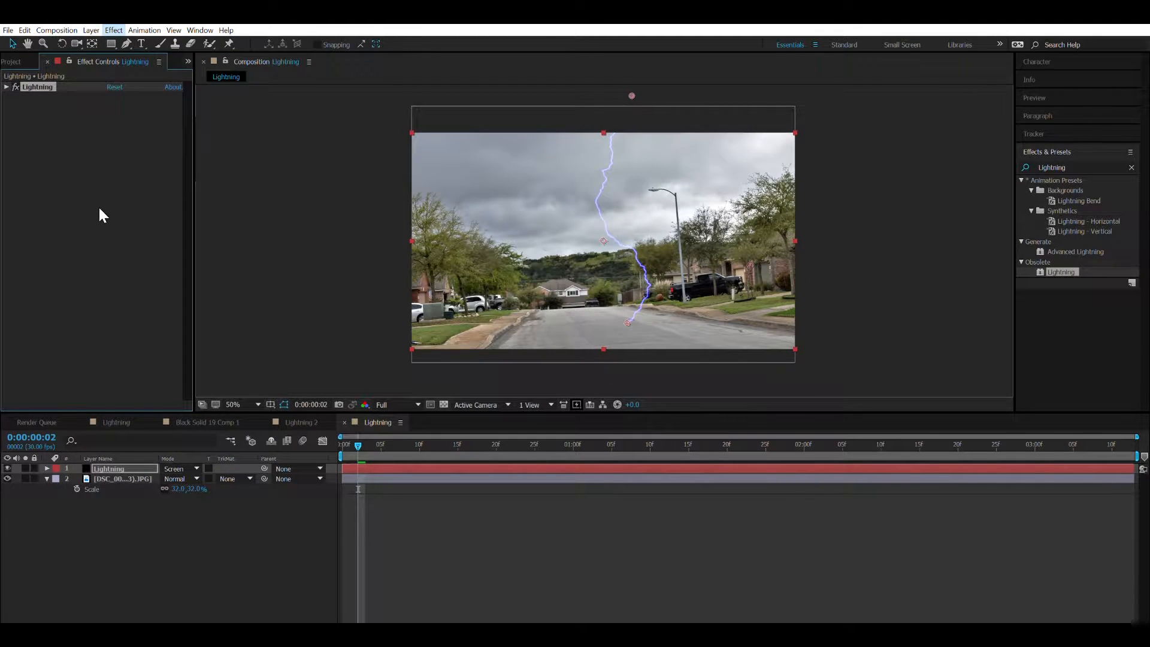
pyautogui.click(199, 456)
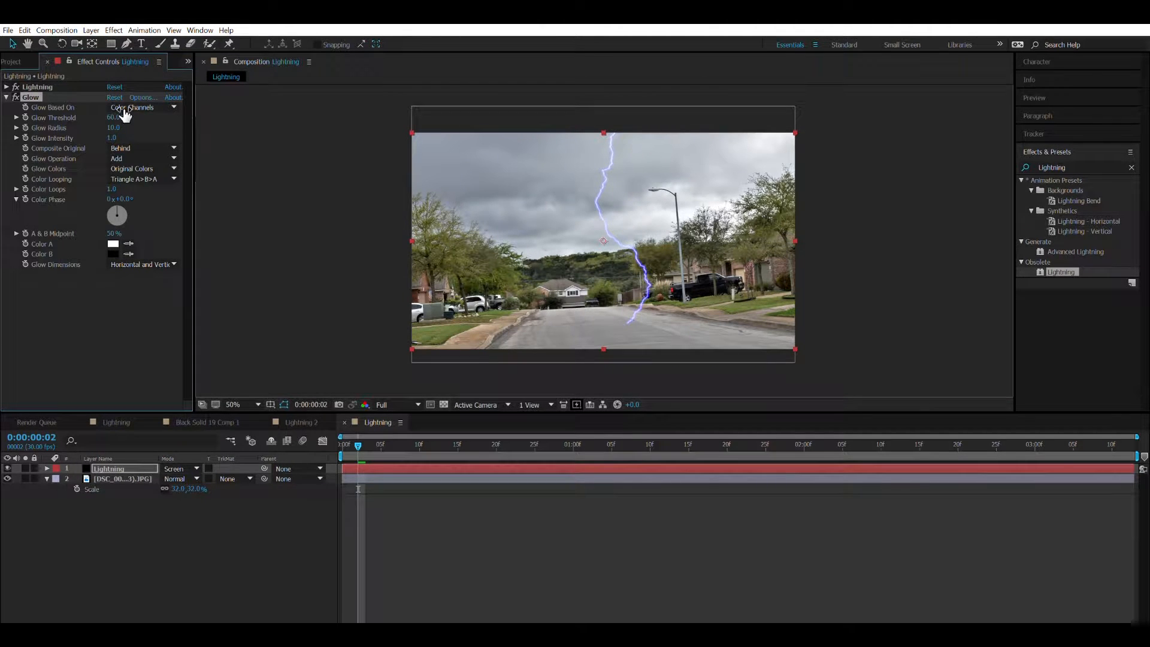
pyautogui.moveTo(113, 128); pyautogui.dragTo(426, 206)
pyautogui.moveTo(111, 137); pyautogui.dragTo(1, 164)
pyautogui.click(127, 113)
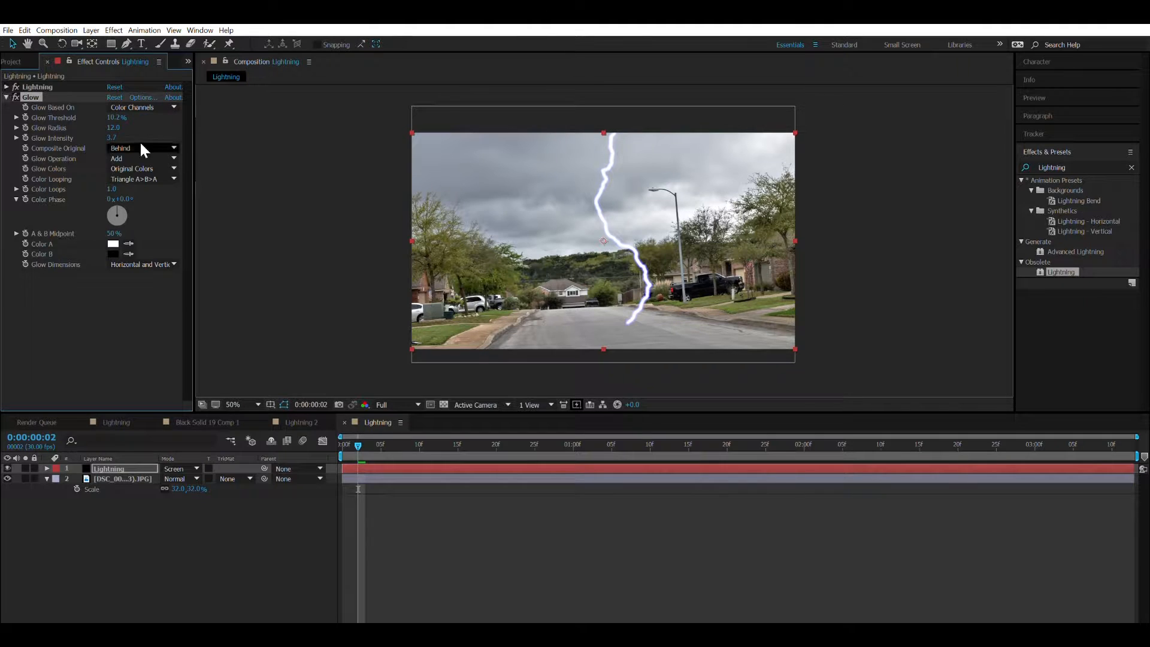
pyautogui.moveTo(113, 128); pyautogui.dragTo(127, 121)
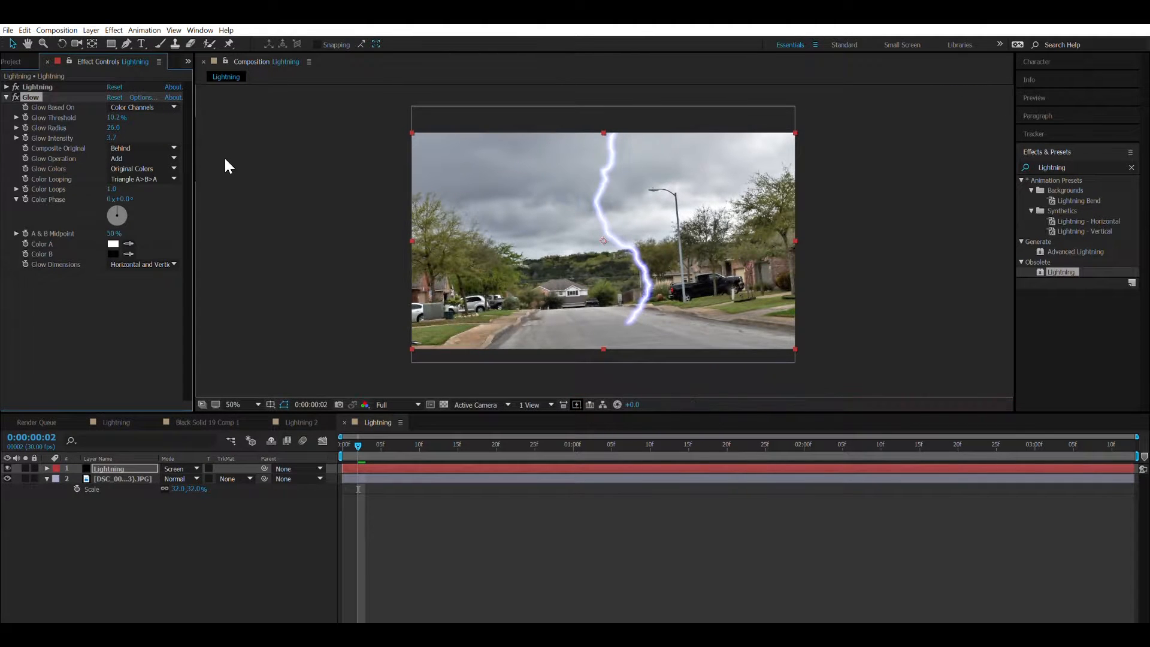
# Duplicate the Glow effect and set the copy's threshold to 52.2%, radius to 204 and intensity to 5.7.
pyautogui.click(6, 97)
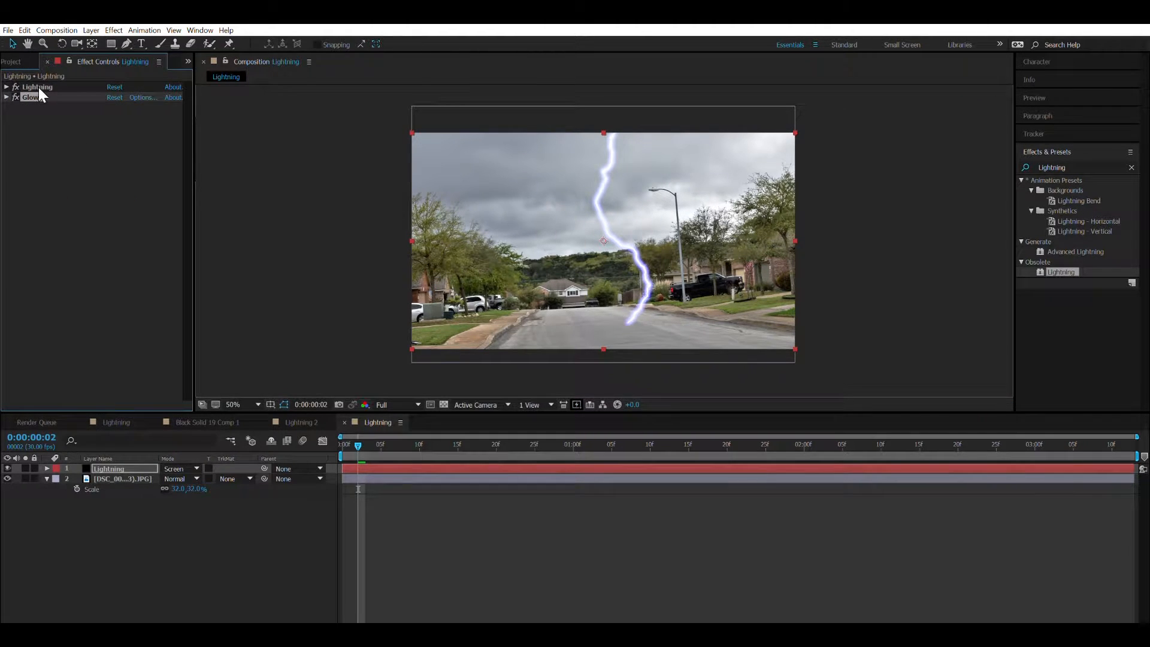
pyautogui.hotkey('ctrl', 'd')
pyautogui.moveTo(114, 127); pyautogui.dragTo(204, 145)
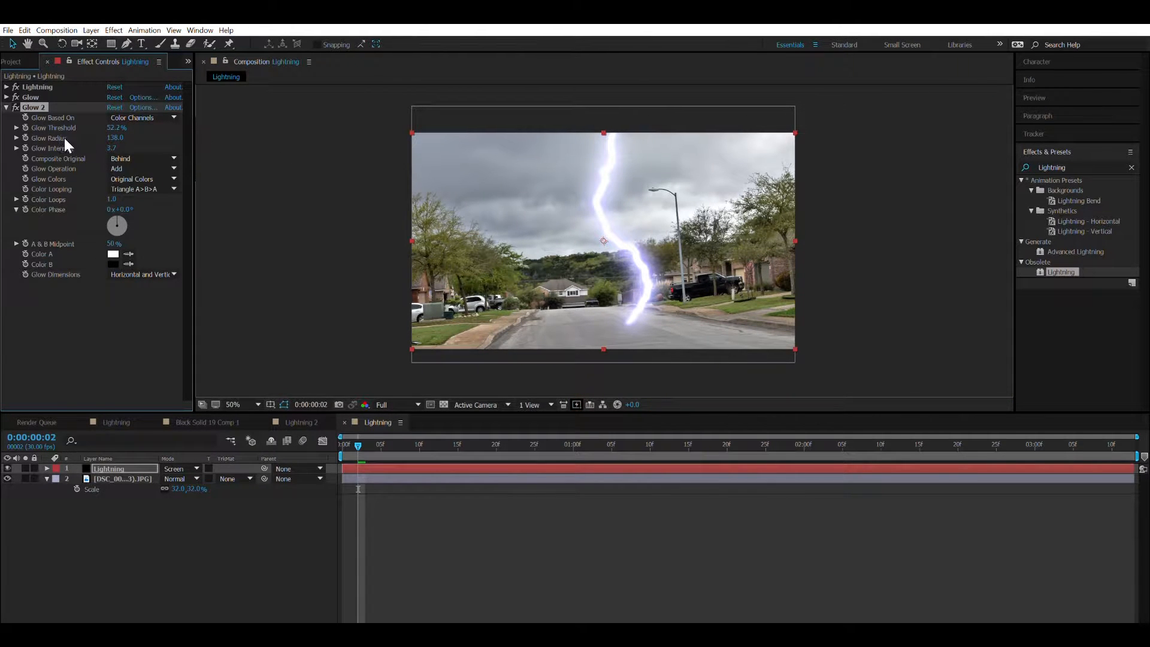
pyautogui.moveTo(117, 147); pyautogui.dragTo(251, 160)
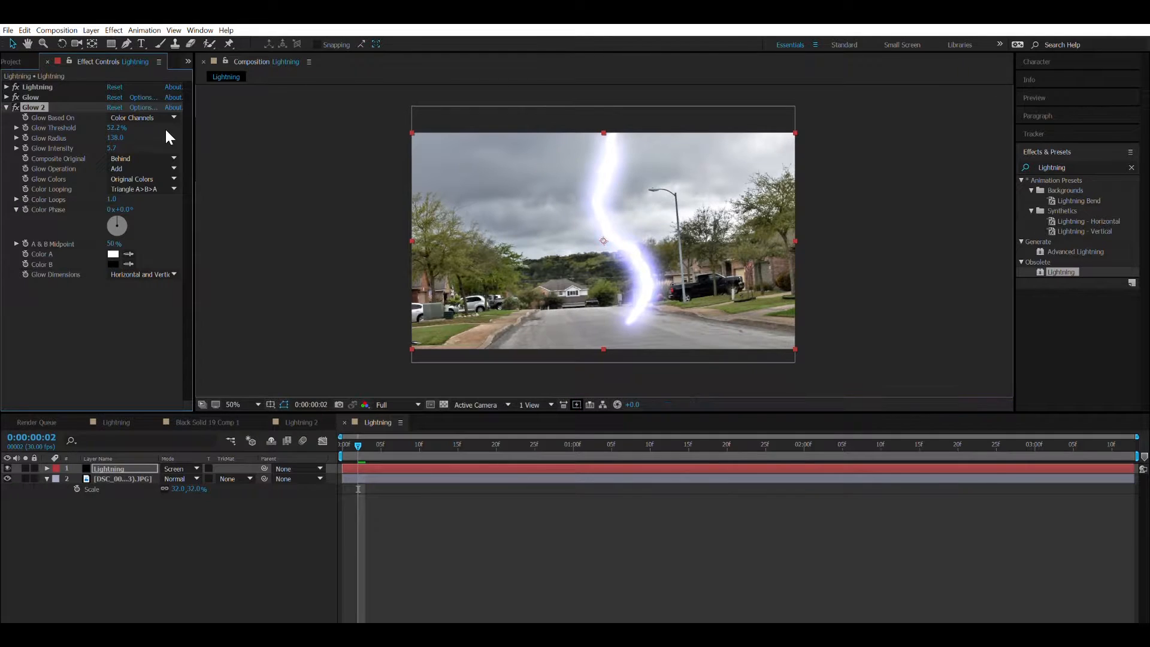
pyautogui.moveTo(115, 138); pyautogui.dragTo(262, 177)
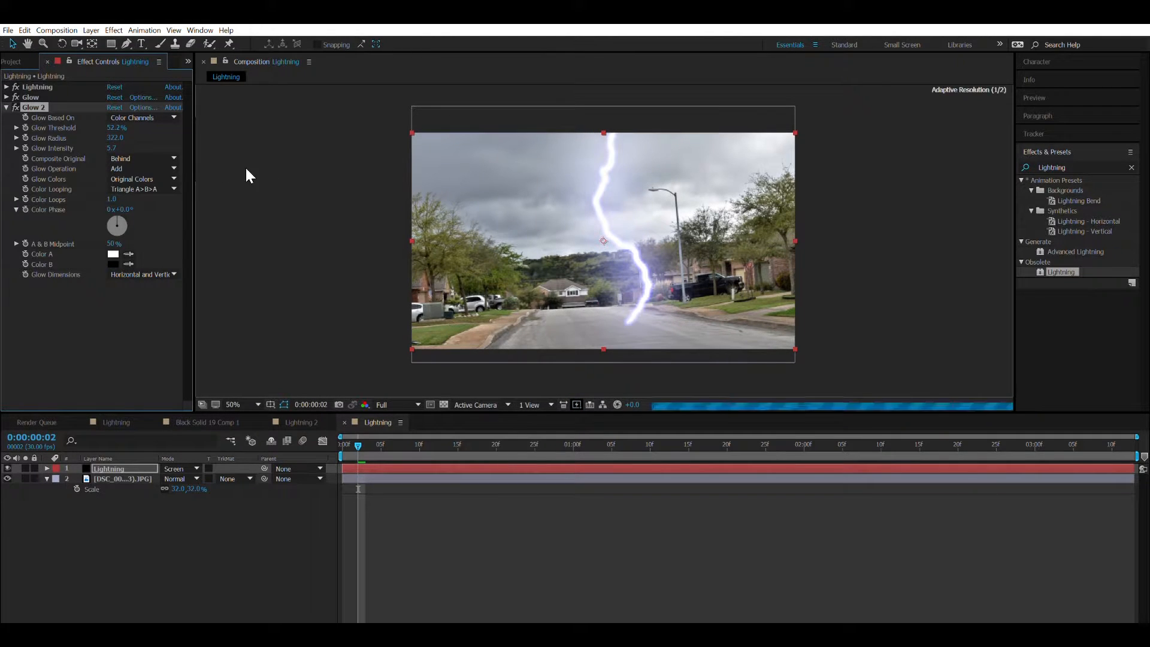
pyautogui.moveTo(120, 138); pyautogui.dragTo(53, 137)
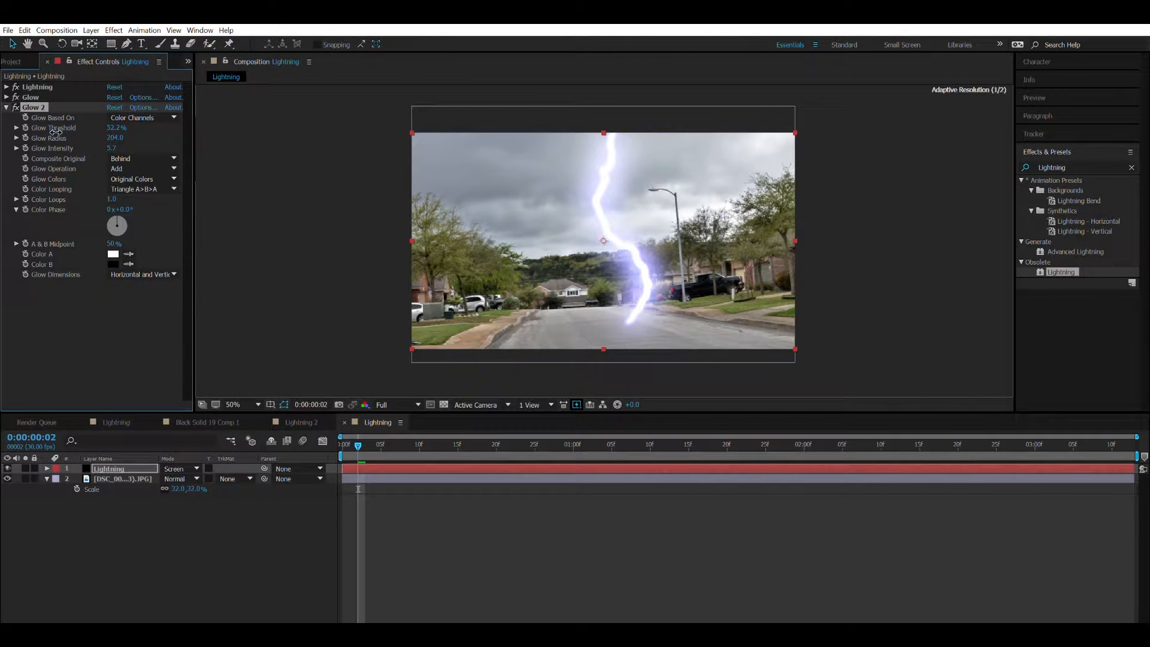
# Duplicate Glow 2 and set the third glow's threshold to 31%, radius to 921 and intensity to 2.1.
pyautogui.click(6, 108)
pyautogui.hotkey('ctrl', 'd')
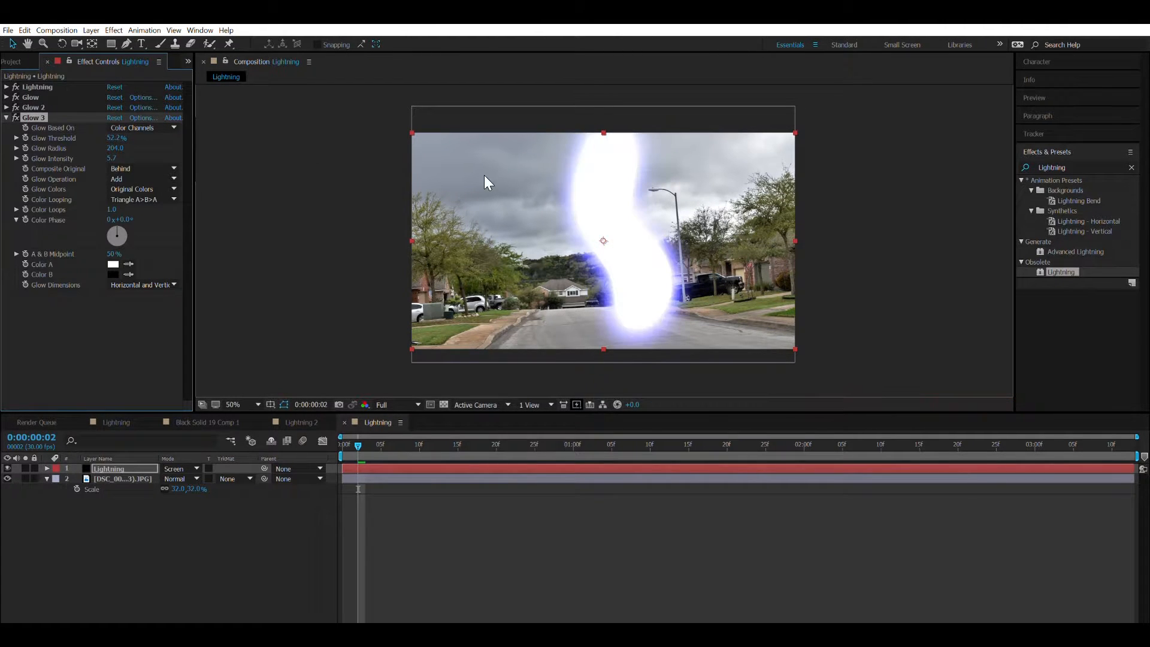
pyautogui.moveTo(119, 148); pyautogui.dragTo(1019, 187)
pyautogui.moveTo(114, 138); pyautogui.dragTo(487, 192)
pyautogui.moveTo(115, 138); pyautogui.dragTo(73, 146)
# Lower Glow 2's threshold and increase its radius, and collapse the glow settings.
pyautogui.click(6, 108)
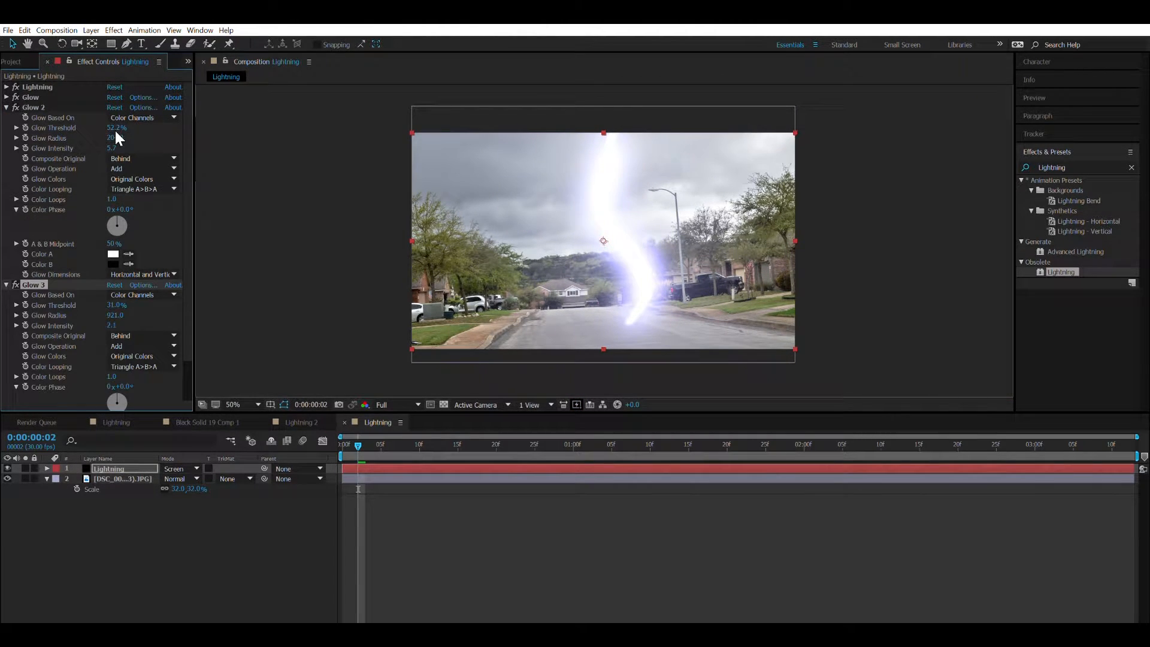
pyautogui.moveTo(148, 132); pyautogui.dragTo(27, 179)
pyautogui.moveTo(112, 137); pyautogui.dragTo(274, 177)
pyautogui.click(7, 107)
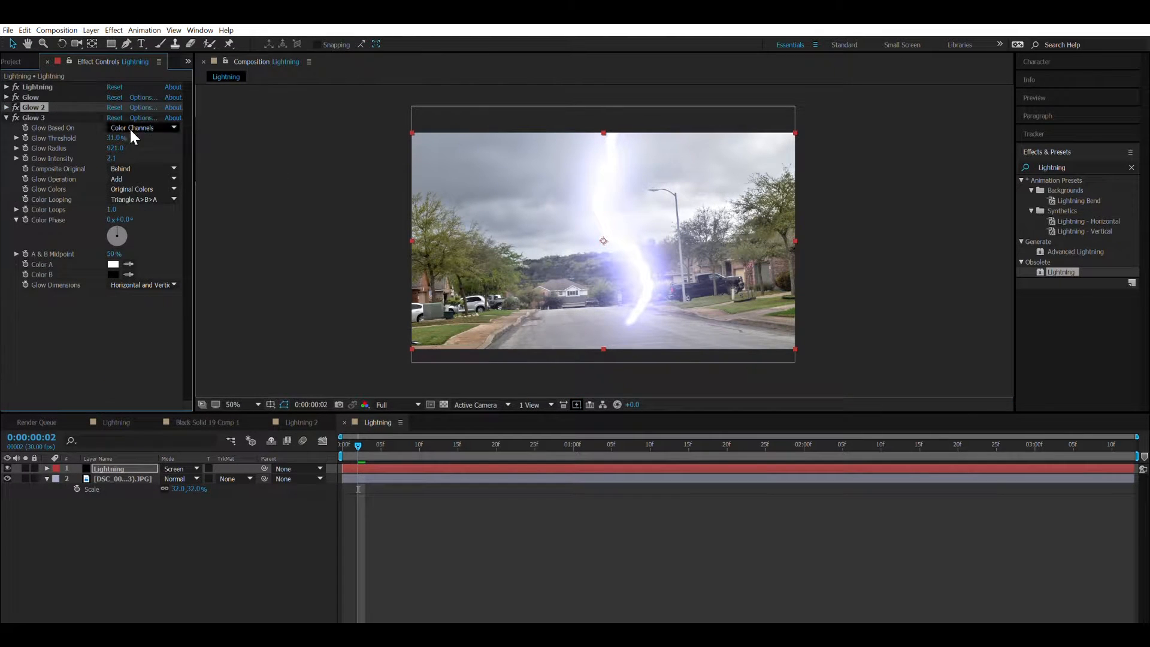
pyautogui.click(7, 117)
pyautogui.click(289, 239)
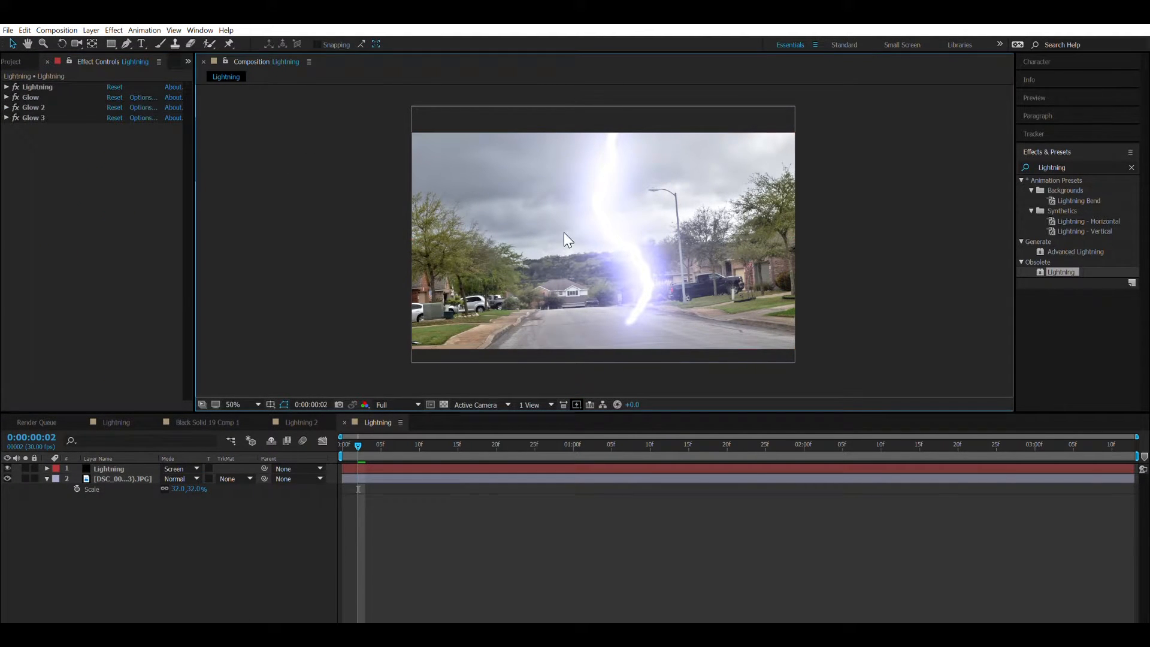
pyautogui.click(68, 147)
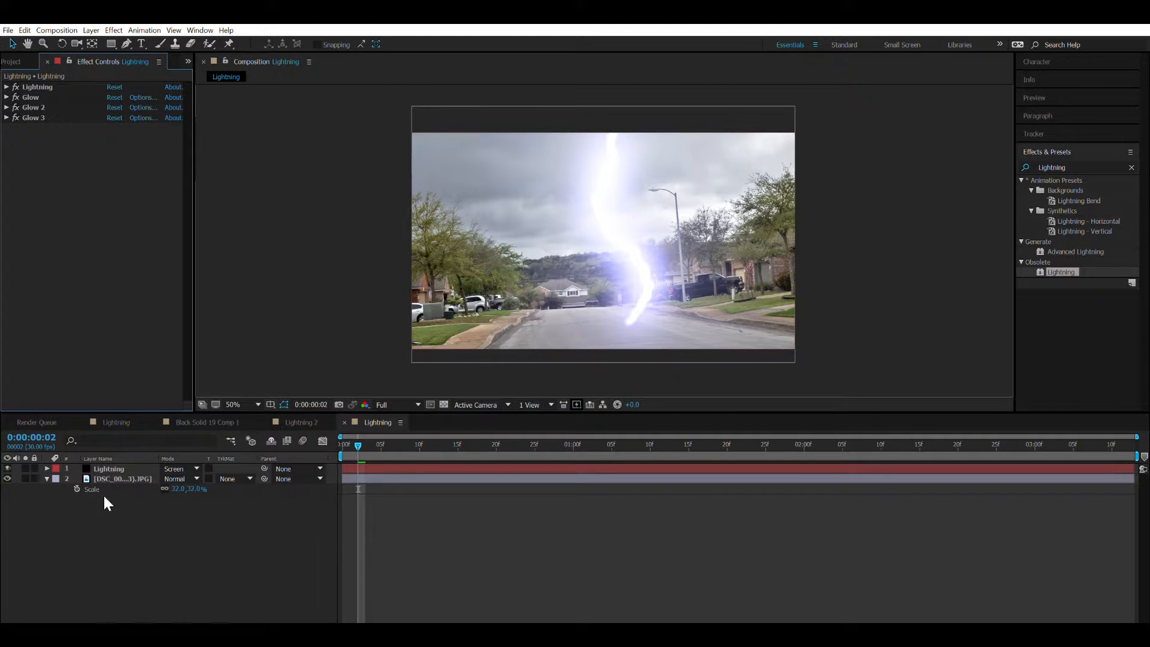
# At frame 10, move the Lightning effect's end point above the frame to 1098, -70, just below the start point.
pyautogui.click(107, 469)
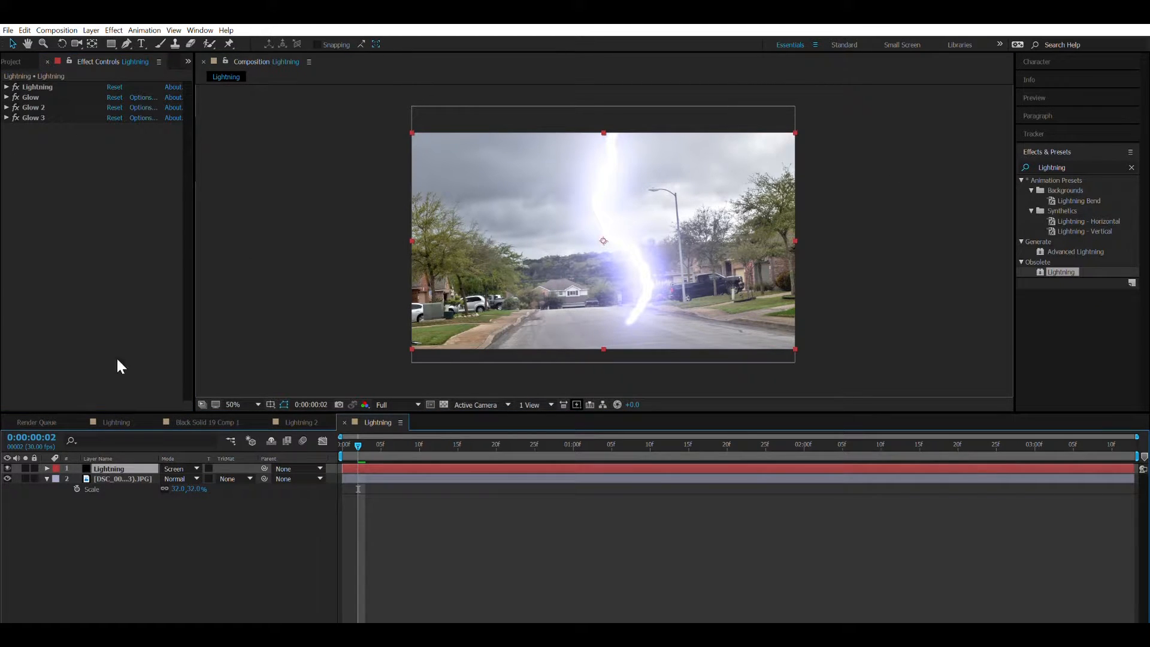
pyautogui.click(7, 86)
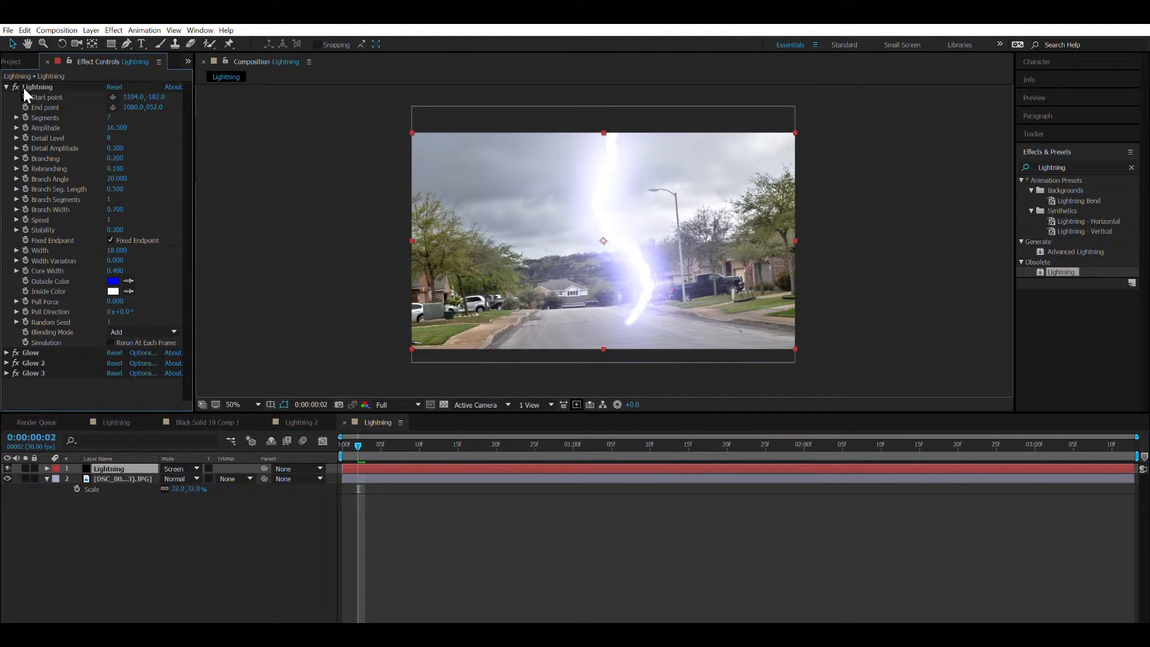
pyautogui.moveTo(383, 442); pyautogui.dragTo(421, 446)
pyautogui.click(113, 107)
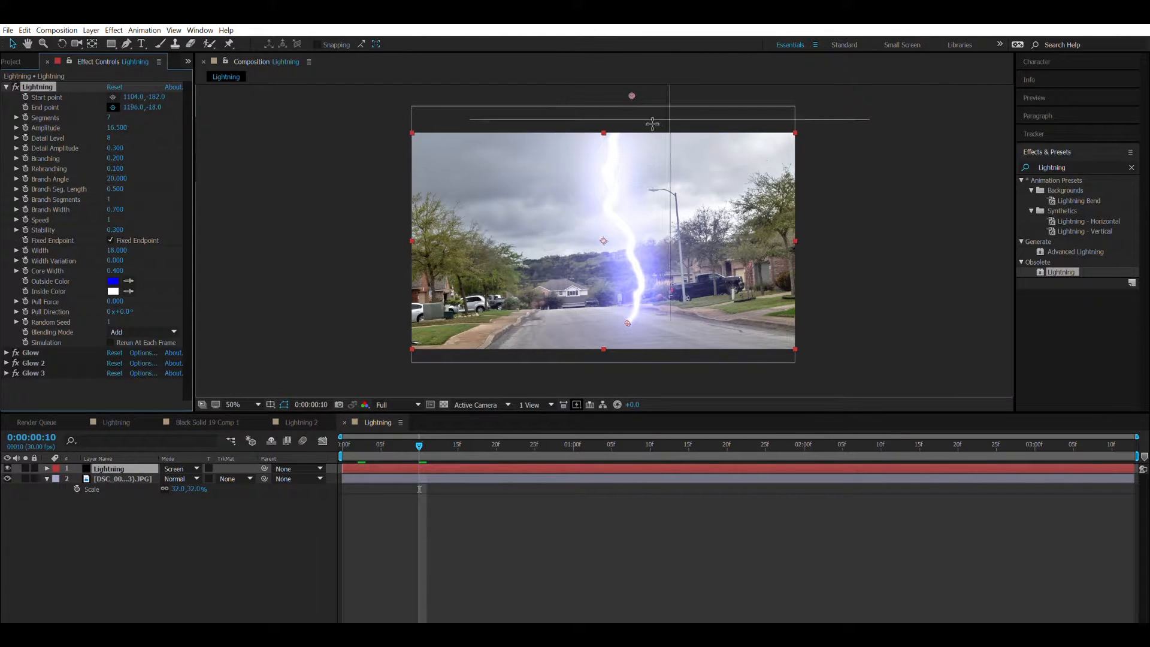
pyautogui.click(630, 116)
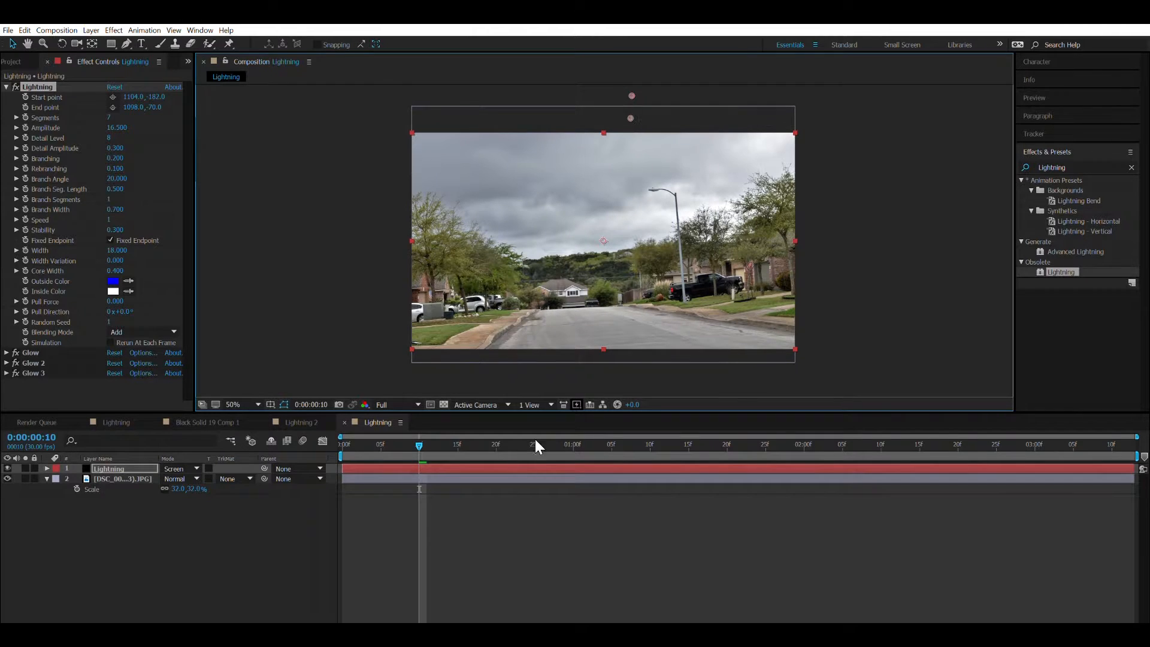
# Trim the Lightning layer to run from frame 10 to about frame 15 and enable keyframing for its end point at frame 10.
pyautogui.moveTo(343, 469); pyautogui.dragTo(428, 468)
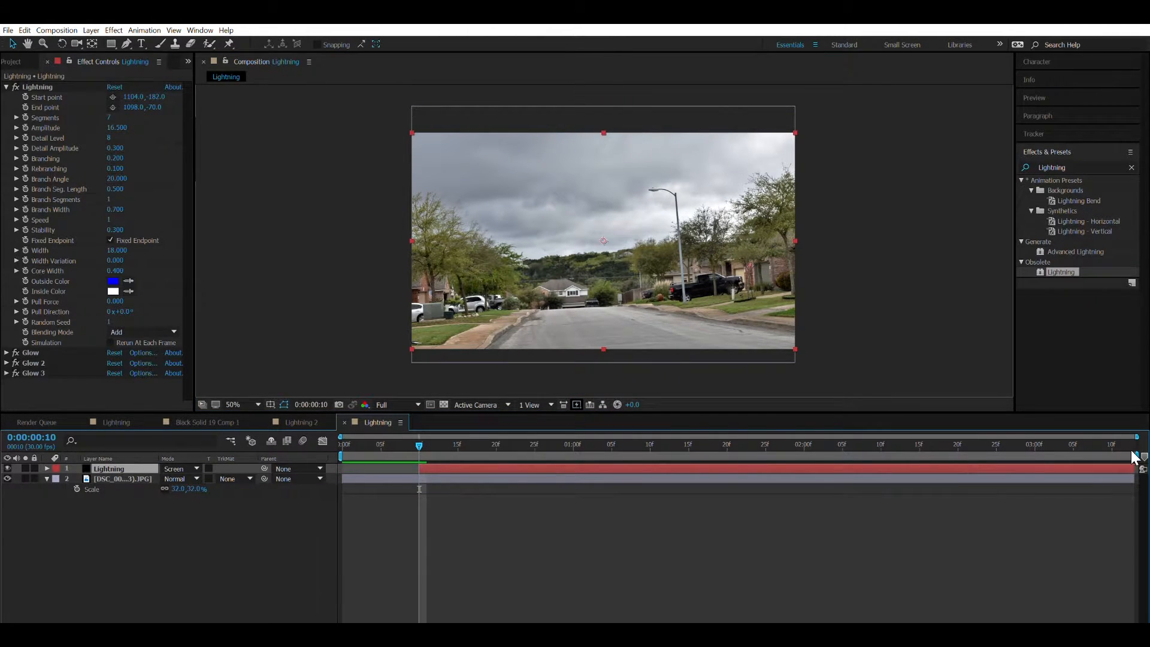
pyautogui.moveTo(1137, 456); pyautogui.dragTo(493, 443)
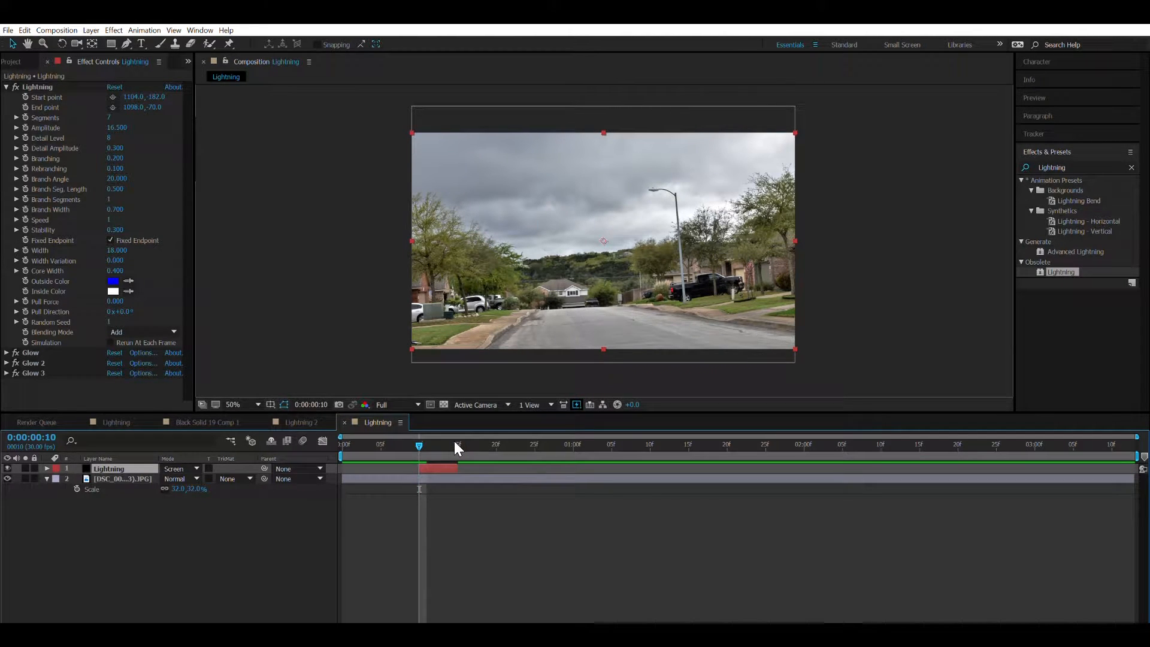
pyautogui.click(34, 87)
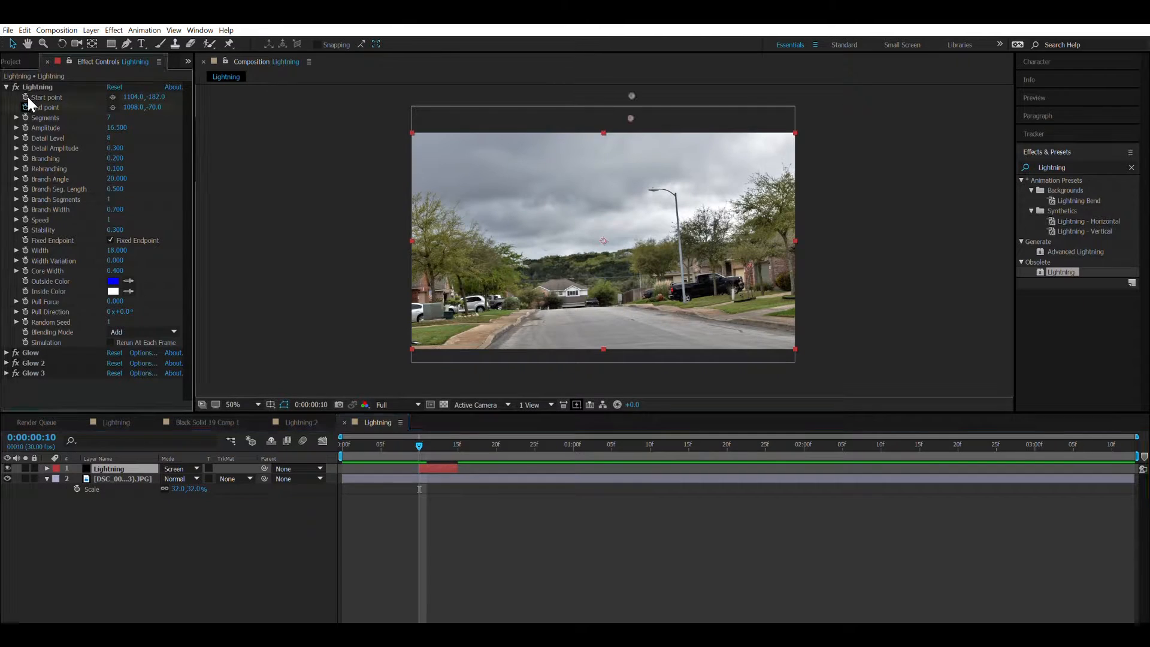
# At frame 12, set the Lightning effect's end point on the road at 1100, 938.
pyautogui.press('space')
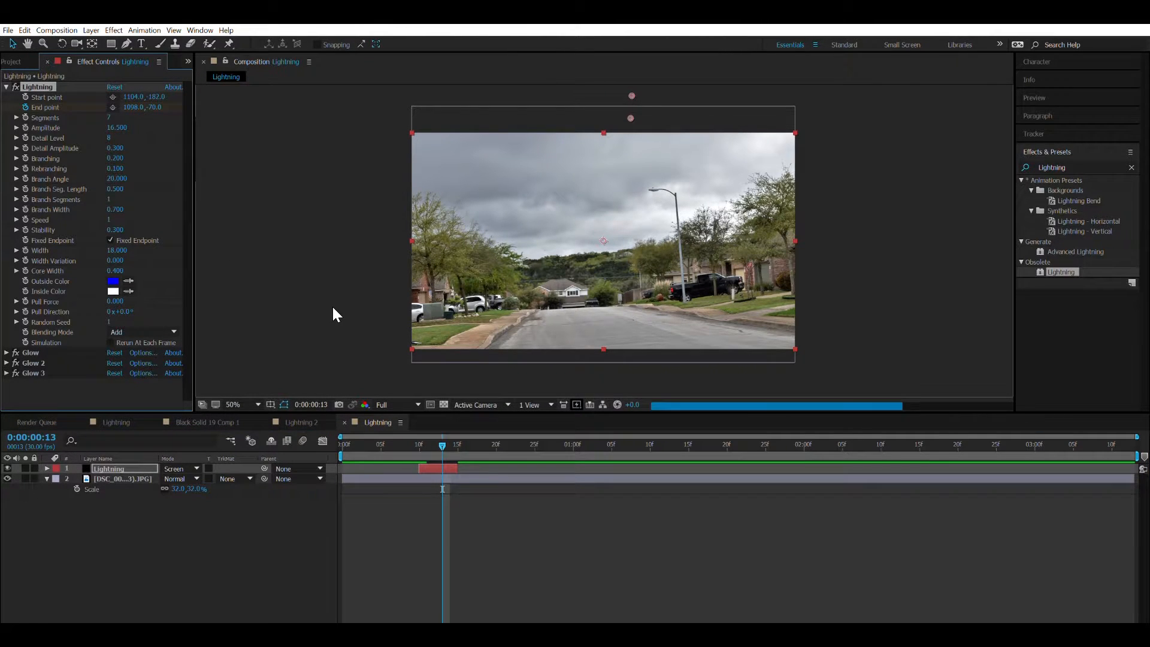
pyautogui.press('pagedown')
pyautogui.press('pagedown')
pyautogui.press('pagedown')
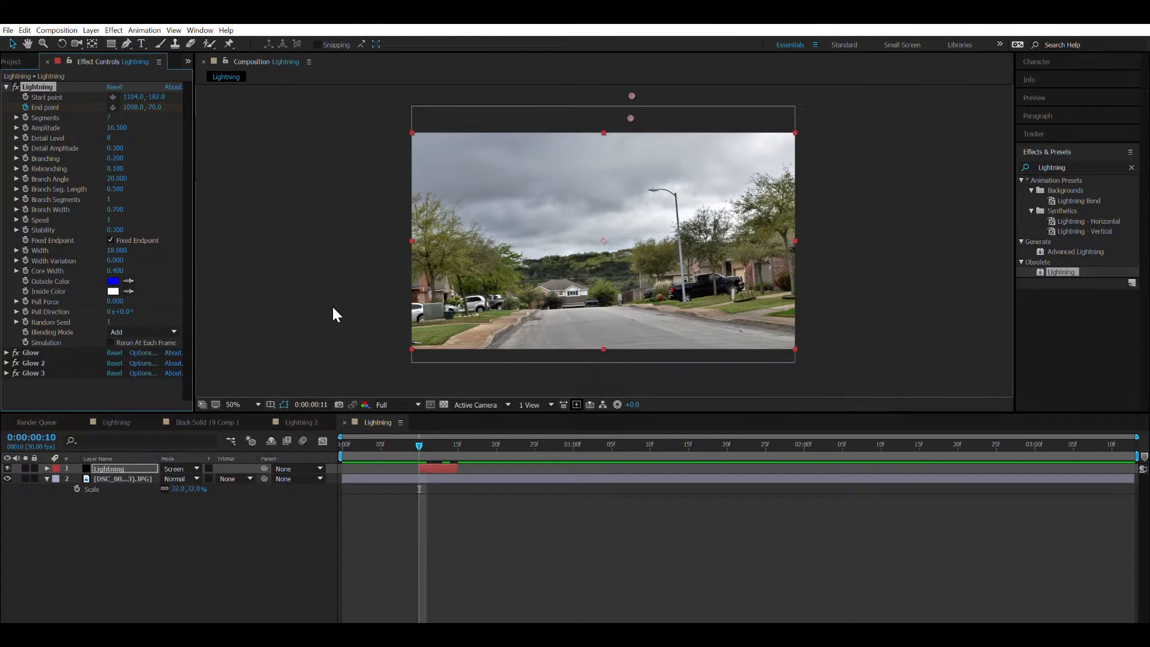
pyautogui.click(113, 107)
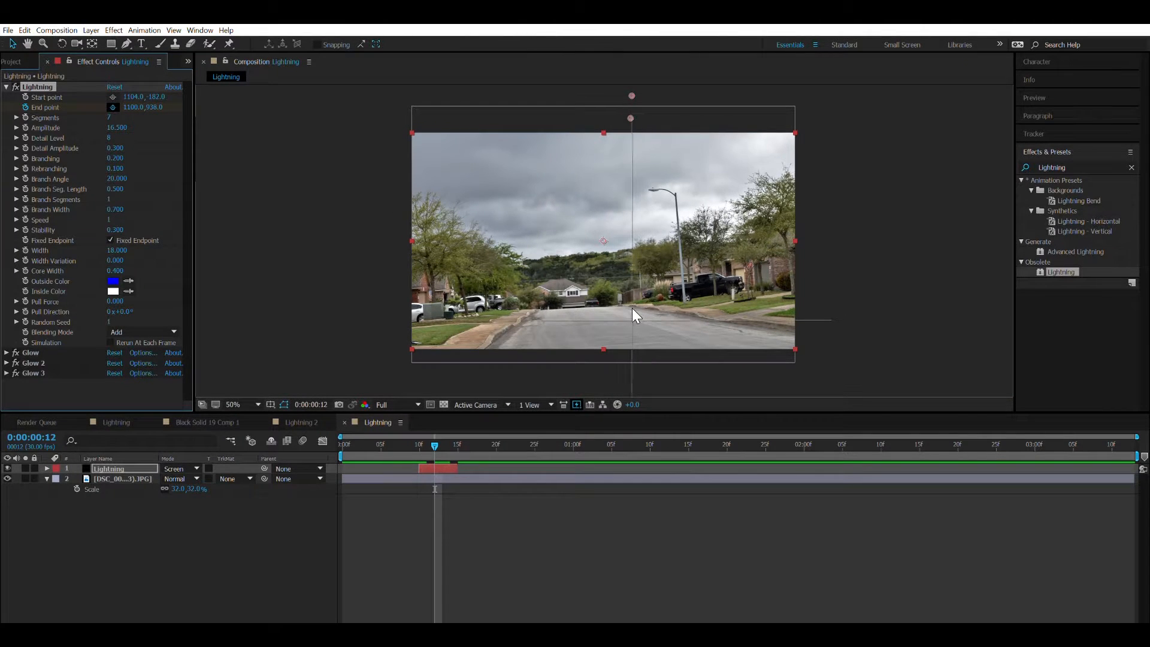
pyautogui.click(631, 319)
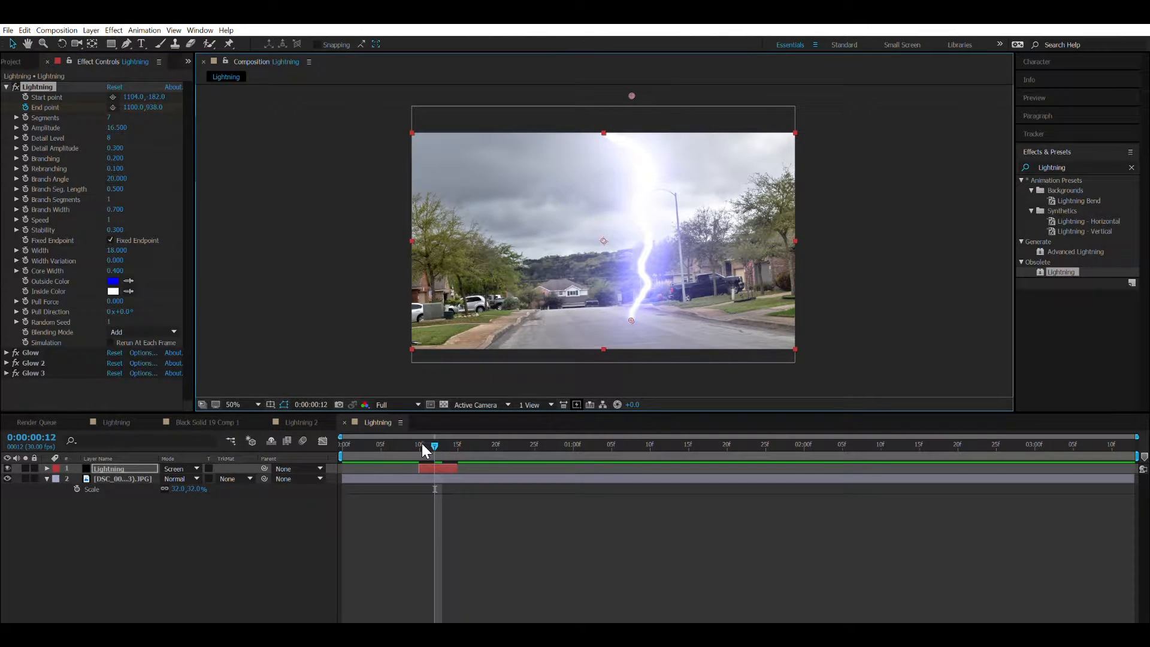
# Extend the end of the Lightning layer to about frame 21 and step through the bolt's frames.
pyautogui.moveTo(465, 459); pyautogui.dragTo(507, 455)
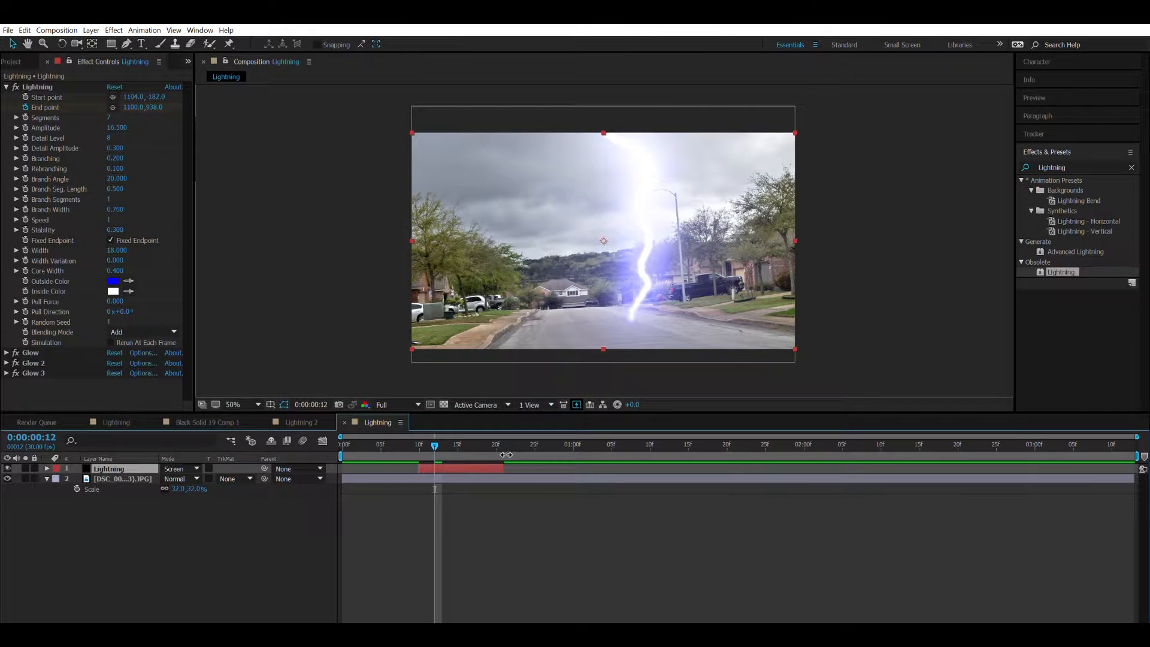
pyautogui.hotkey('ctrl', 'Down')
pyautogui.hotkey('ctrl', 'Right')
pyautogui.hotkey('ctrl', 'Right')
pyautogui.hotkey('ctrl', 'Right')
pyautogui.hotkey('ctrl', 'Right')
pyautogui.hotkey('ctrl', 'Right')
pyautogui.hotkey('ctrl', 'Right')
pyautogui.hotkey('ctrl', 'Right')
pyautogui.hotkey('ctrl', 'Right')
pyautogui.hotkey('ctrl', 'Right')
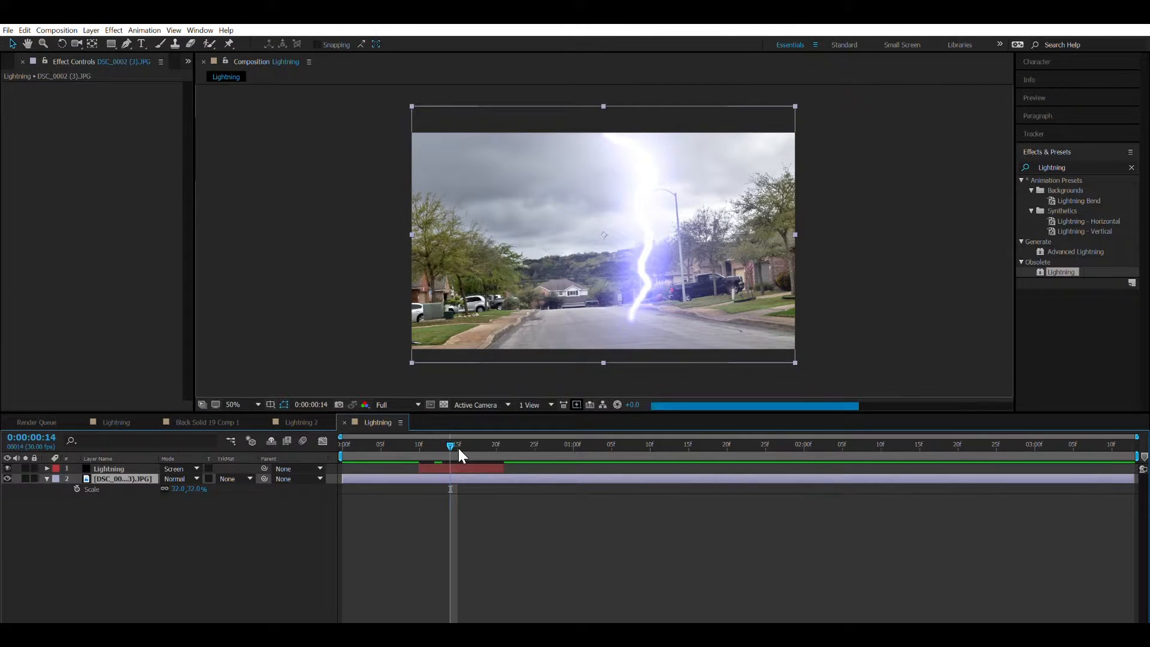
# Enable keyframing for the Lightning start point at frame 20, and place it on the road at 1100, 930 at frame 21.
pyautogui.hotkey('ctrl', 'Left')
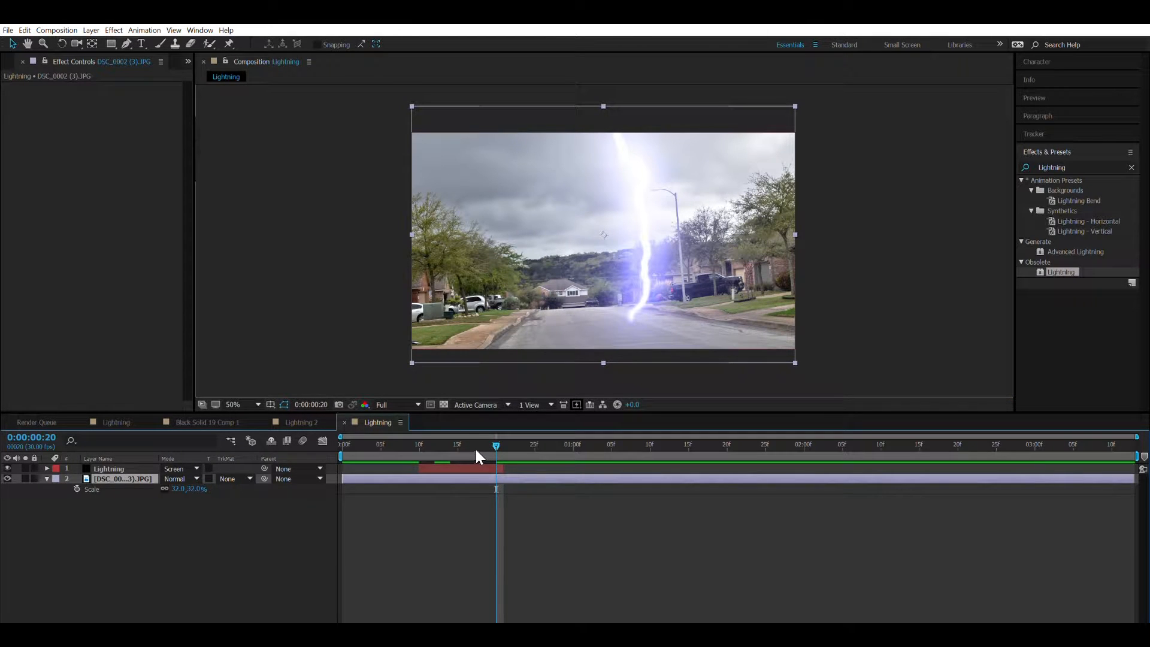
pyautogui.click(109, 465)
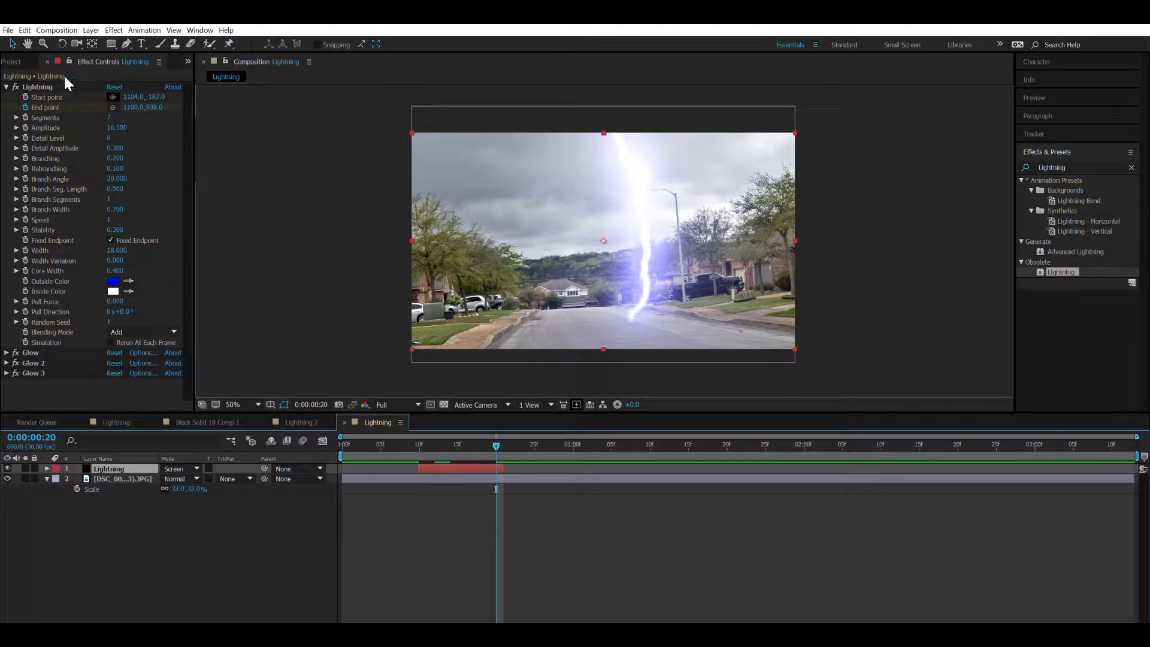
pyautogui.click(29, 86)
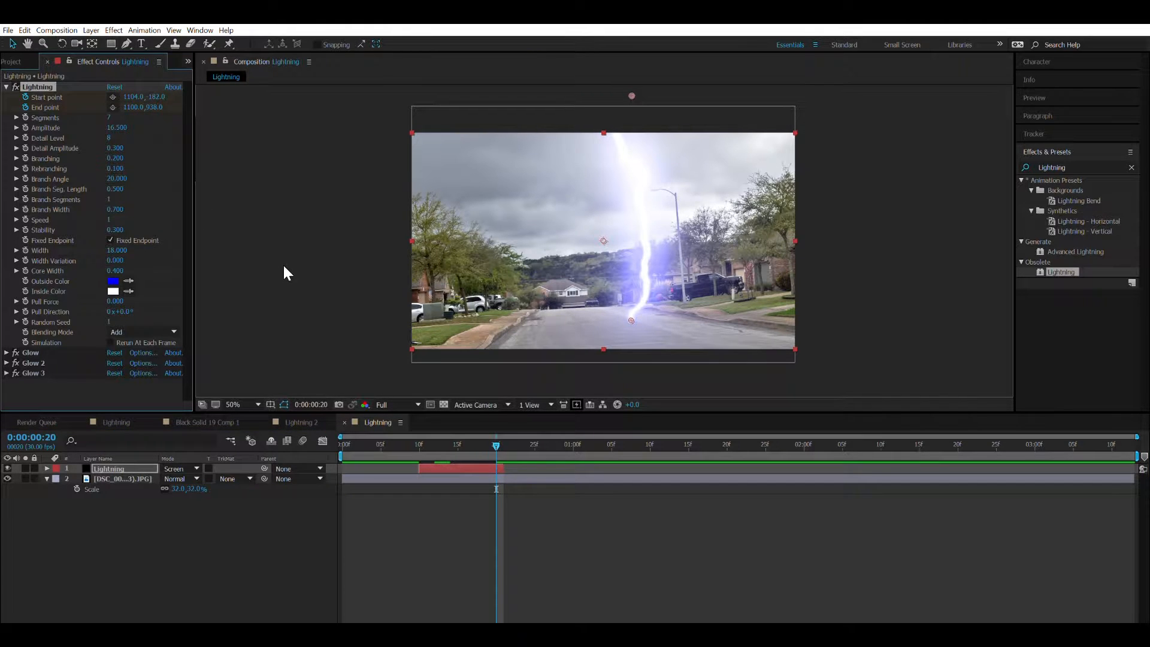
pyautogui.press('pagedown')
pyautogui.click(113, 96)
pyautogui.click(632, 318)
# Reveal the Lightning layer's keyframes, move the first start-point keyframe to frame 19, and preview the strike.
pyautogui.click(116, 461)
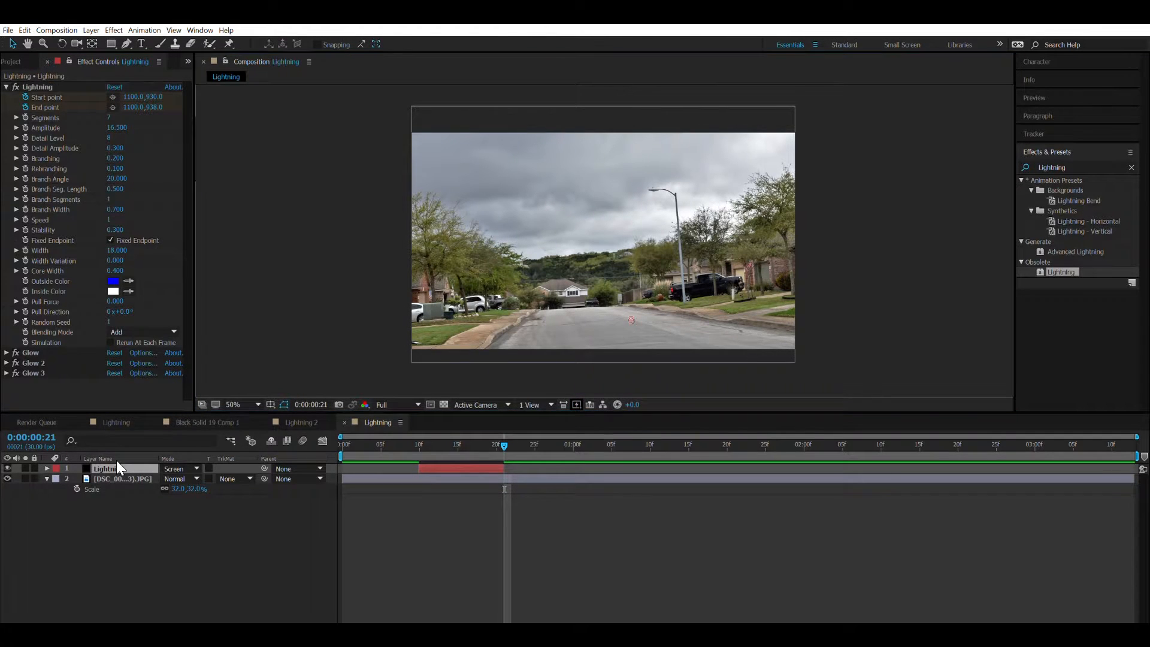
pyautogui.press('u')
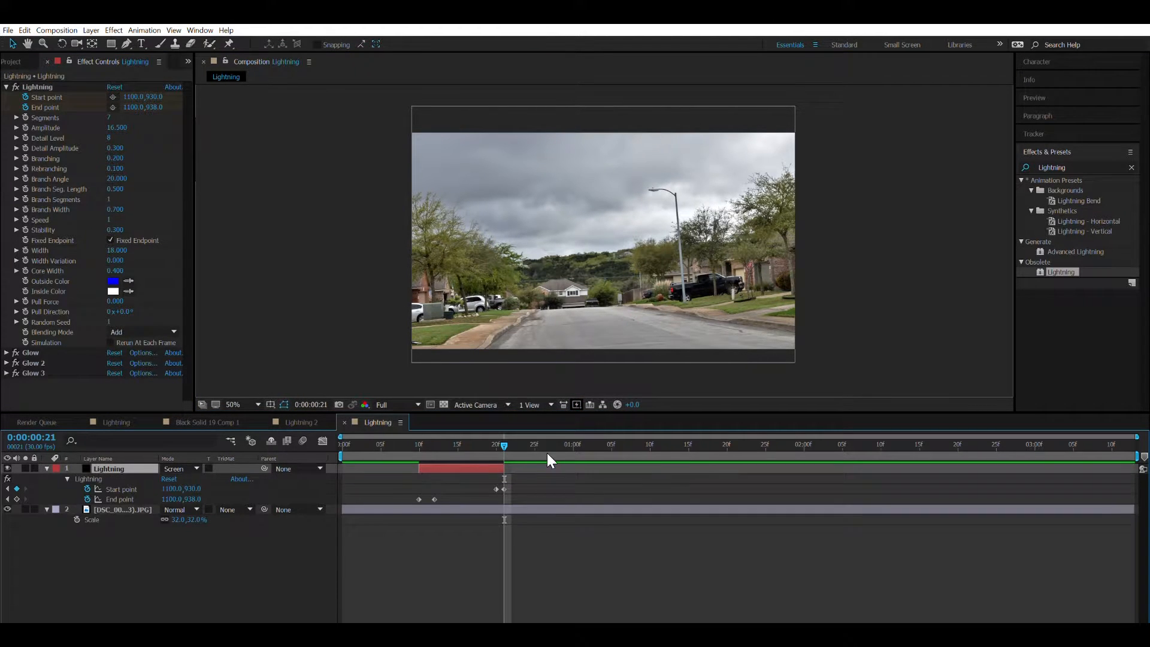
pyautogui.click(495, 488)
pyautogui.click(411, 444)
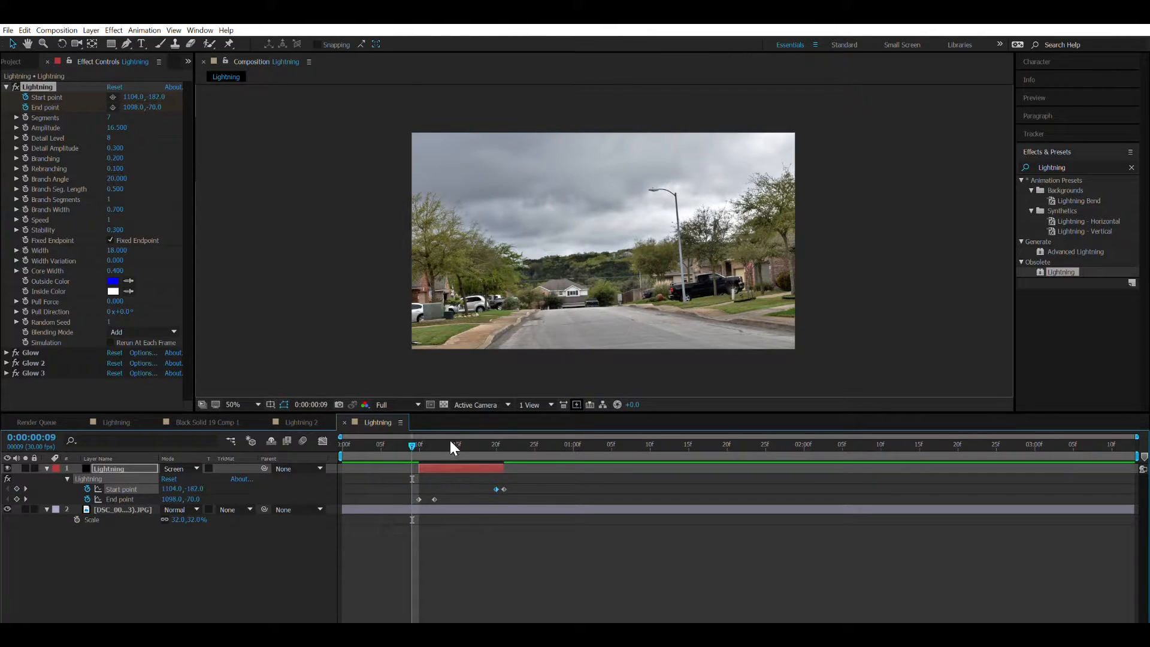
pyautogui.click(415, 439)
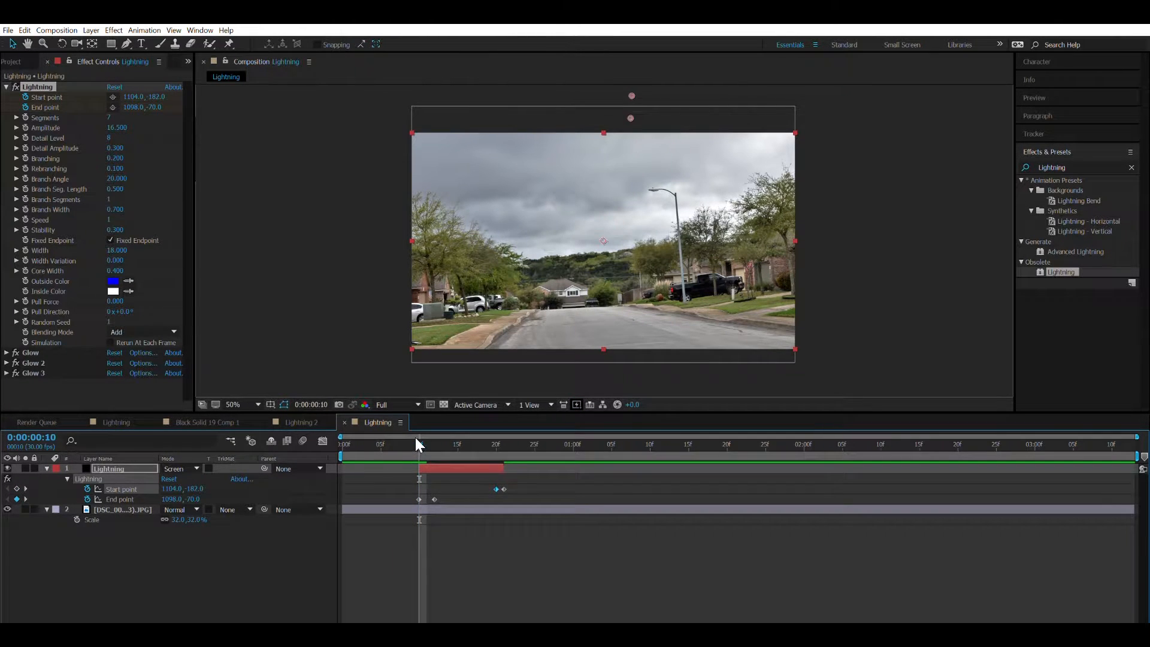
pyautogui.press('space')
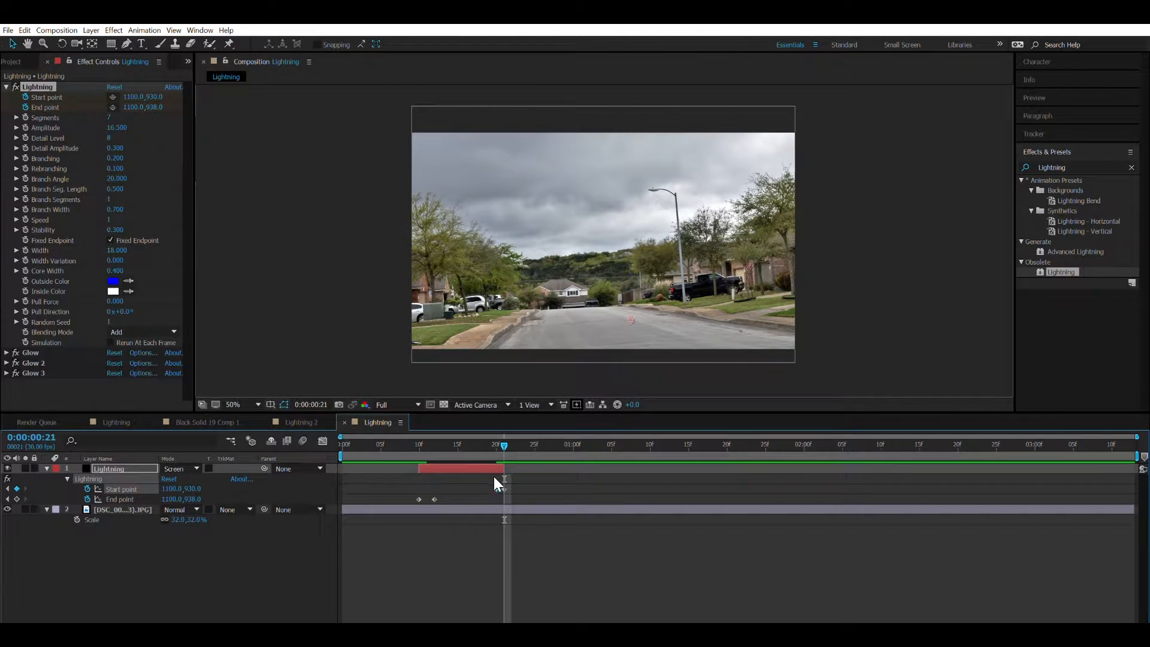
pyautogui.moveTo(422, 445); pyautogui.dragTo(358, 444)
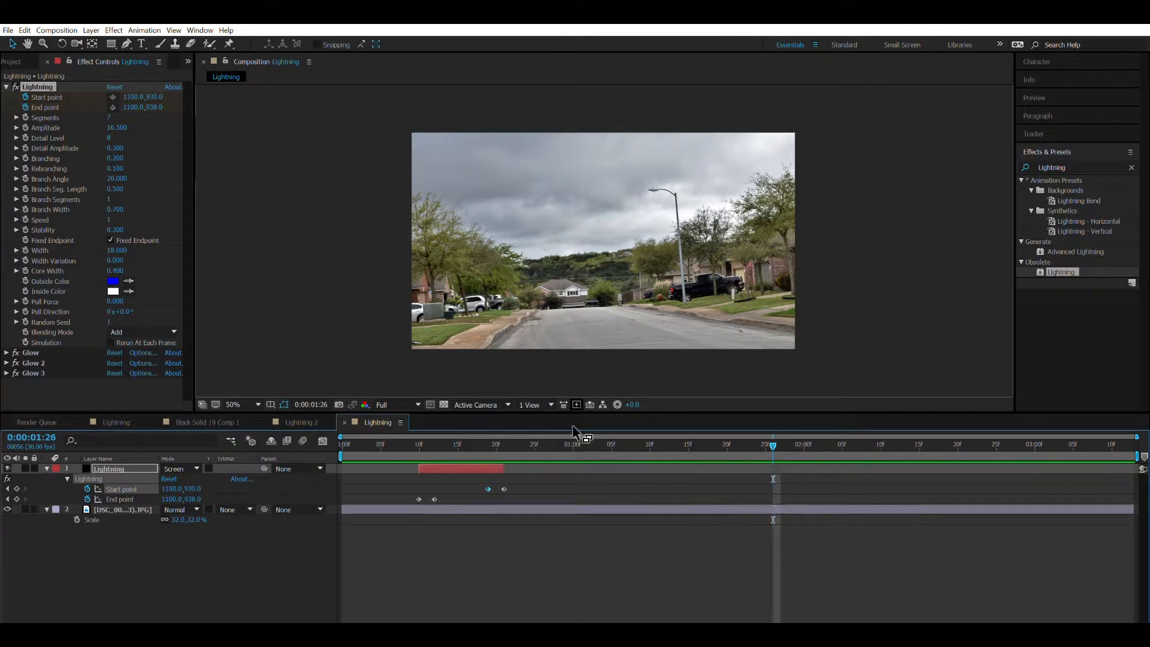
pyautogui.click(426, 445)
pyautogui.click(404, 444)
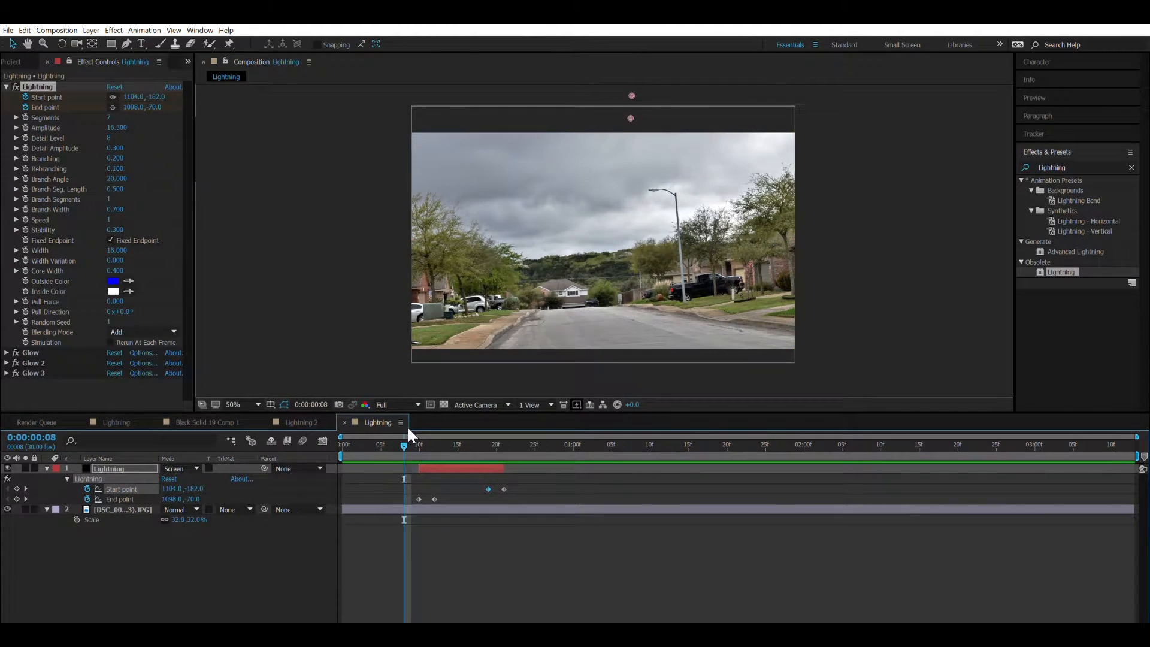
# Collapse the Lightning effect's settings and both layers' properties, with the current time at frame 16.
pyautogui.click(6, 87)
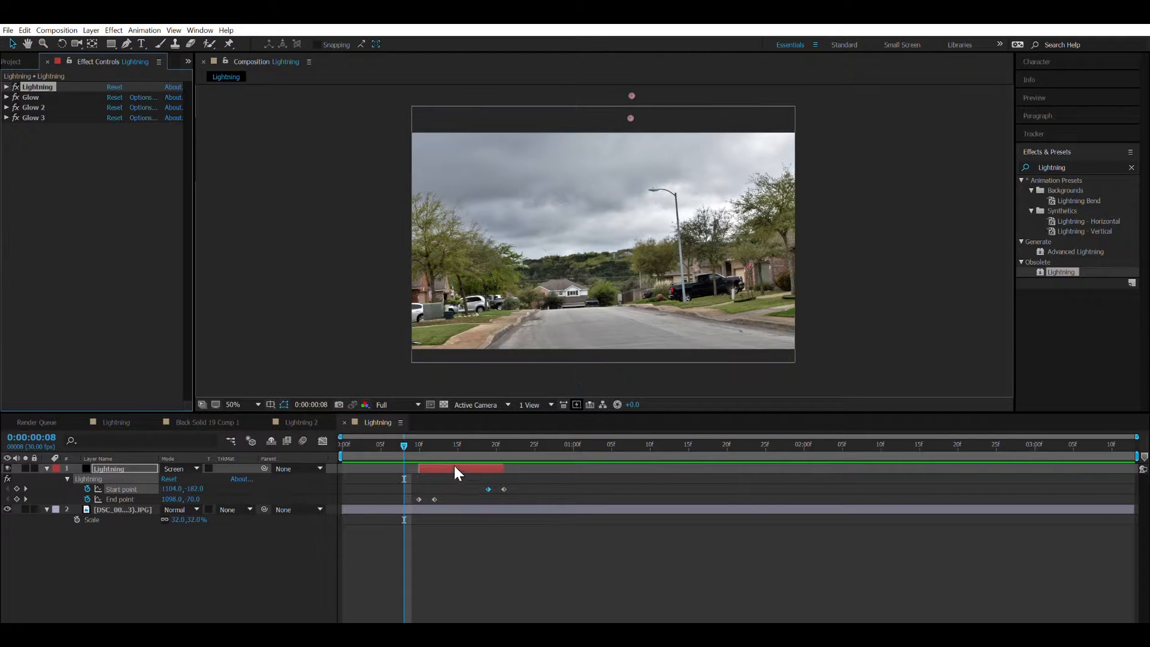
pyautogui.moveTo(417, 437); pyautogui.dragTo(465, 504)
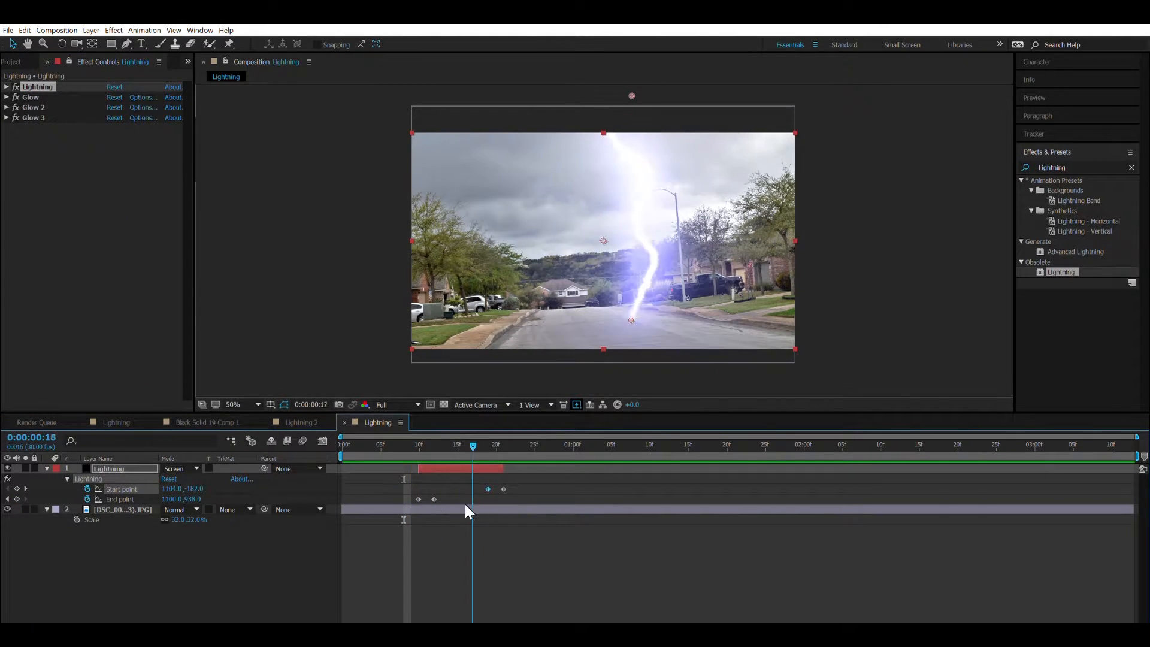
pyautogui.click(47, 469)
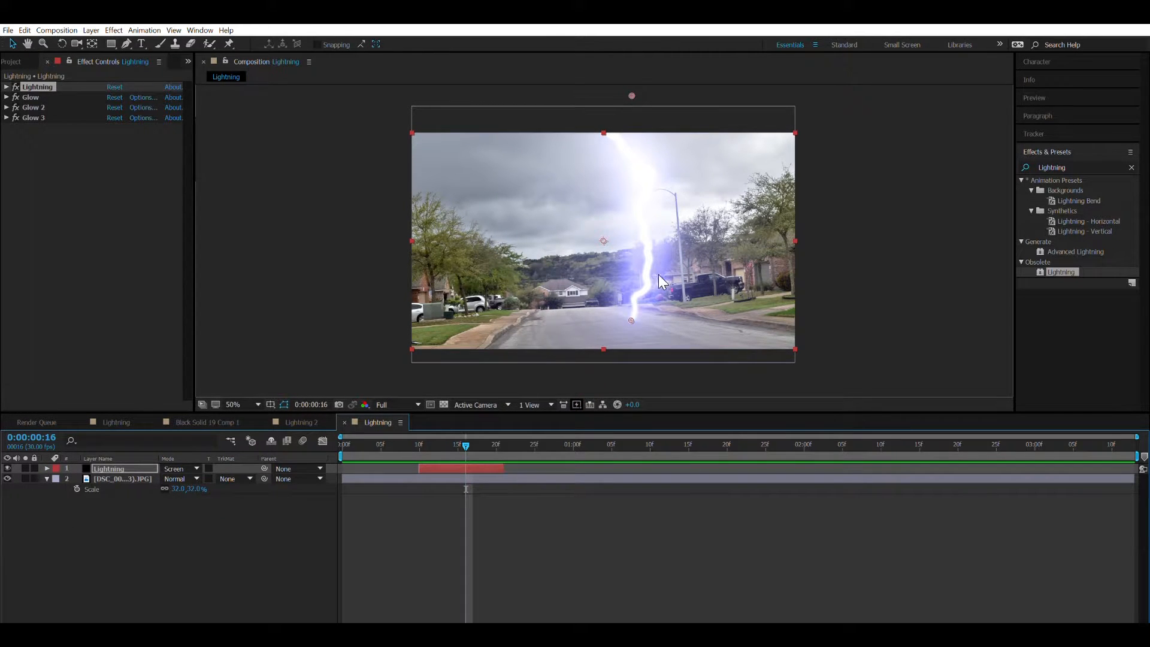
pyautogui.click(153, 514)
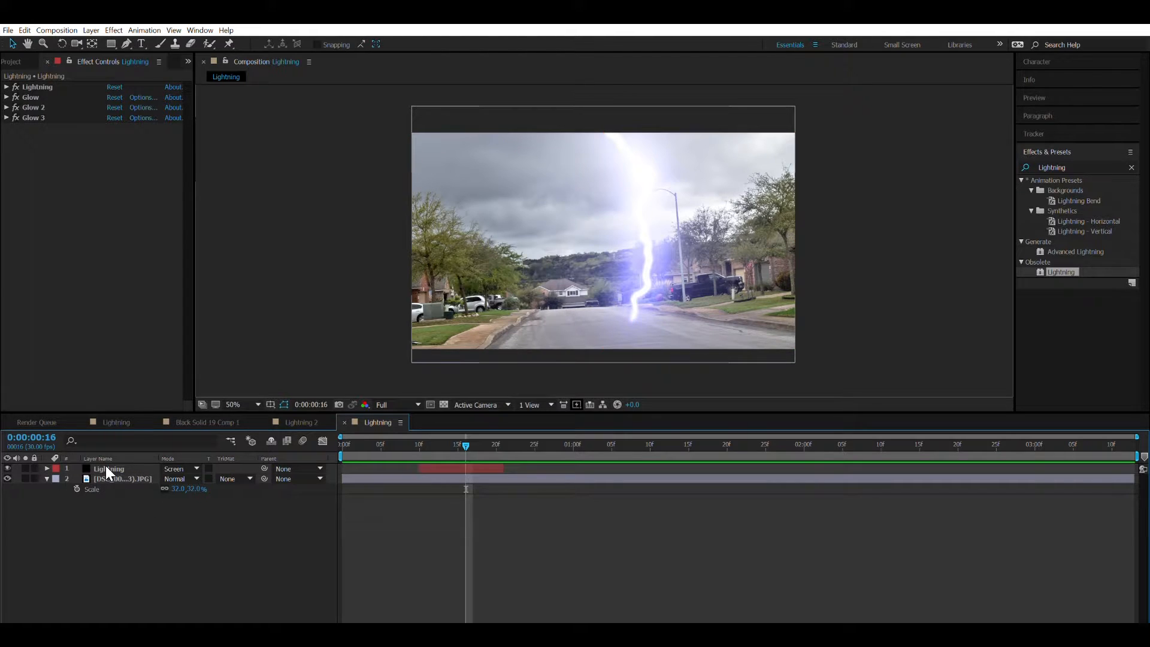
pyautogui.click(46, 476)
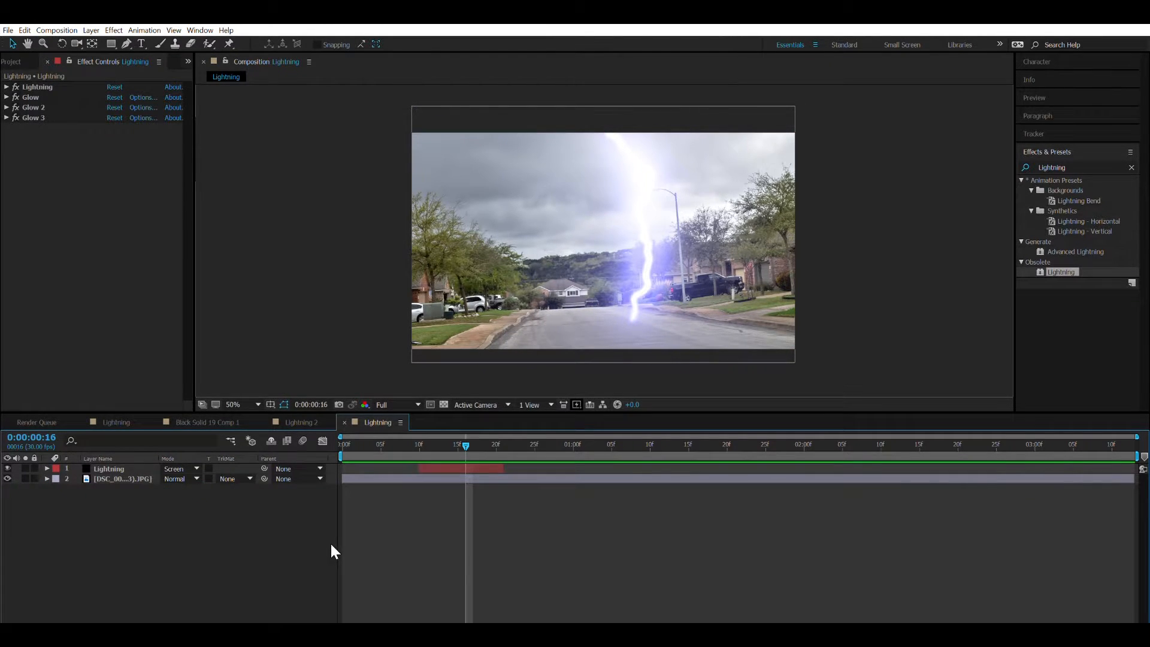
# Create a white solid above the Lightning layer and hide it.
pyautogui.hotkey('ctrl', 'y')
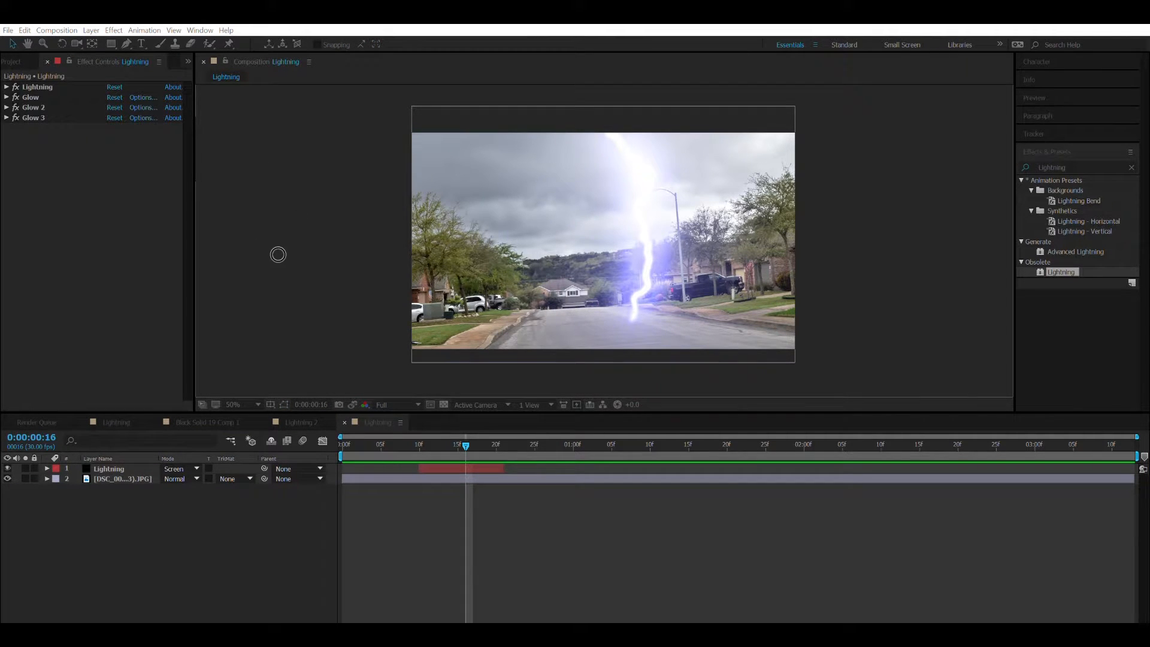
pyautogui.click(767, 456)
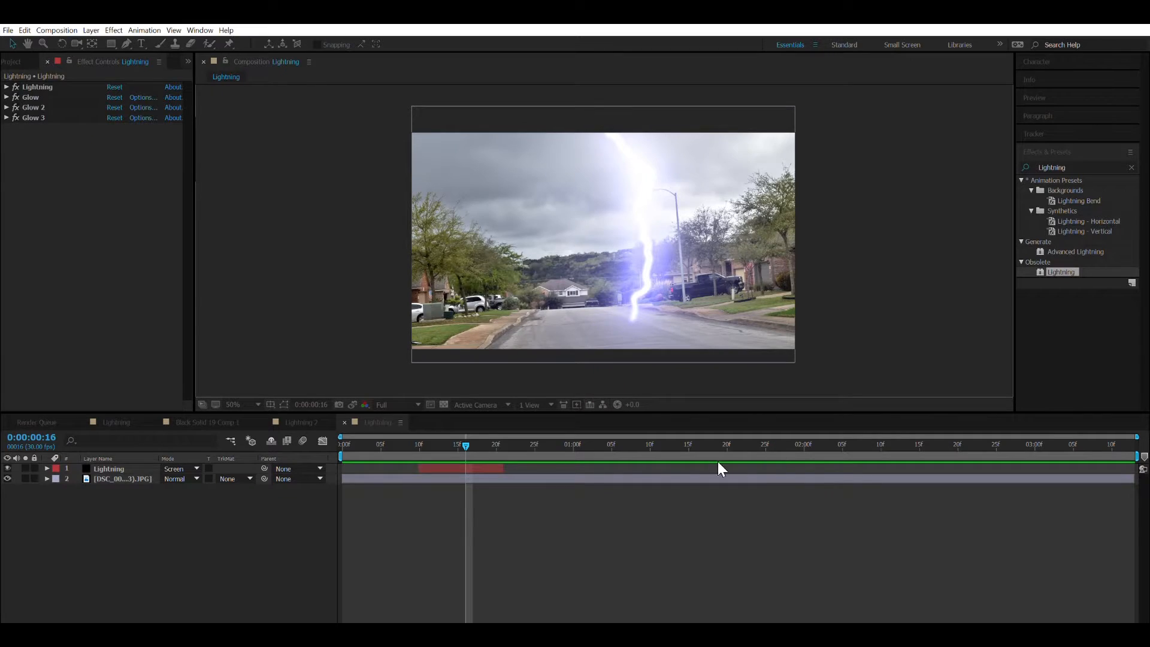
pyautogui.click(7, 469)
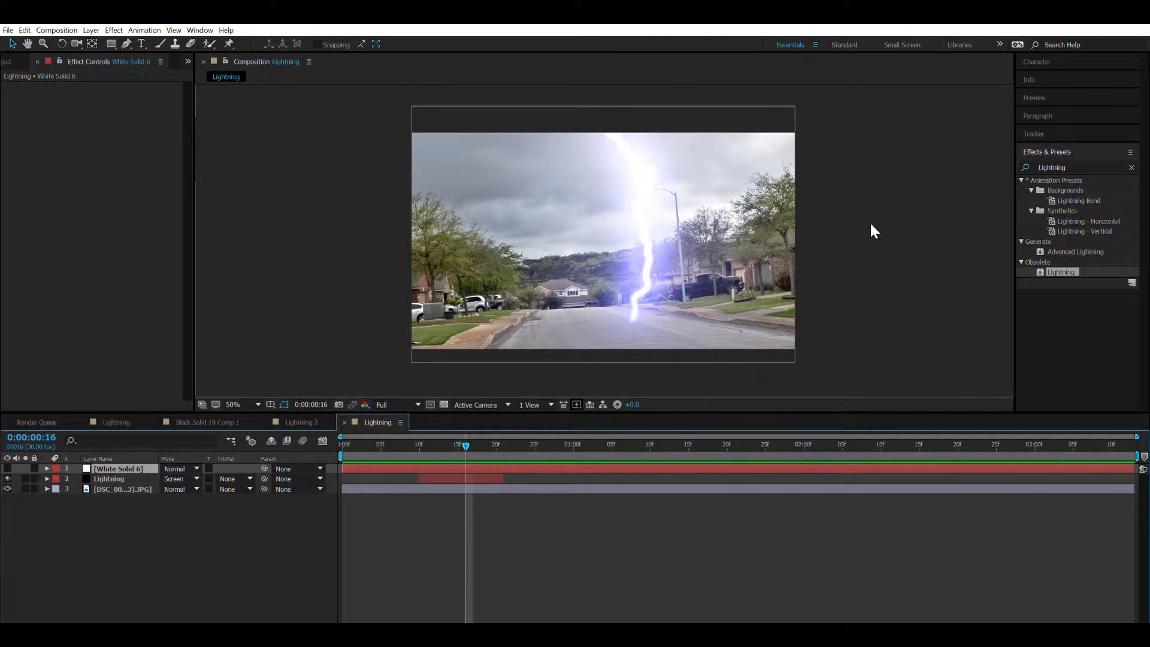
# Draw a flat elliptical mask on the white solid and centre it on the road where the bolt strikes.
pyautogui.press('q')
pyautogui.press('g')
pyautogui.press('q')
pyautogui.press('q')
pyautogui.moveTo(608, 316); pyautogui.dragTo(655, 331)
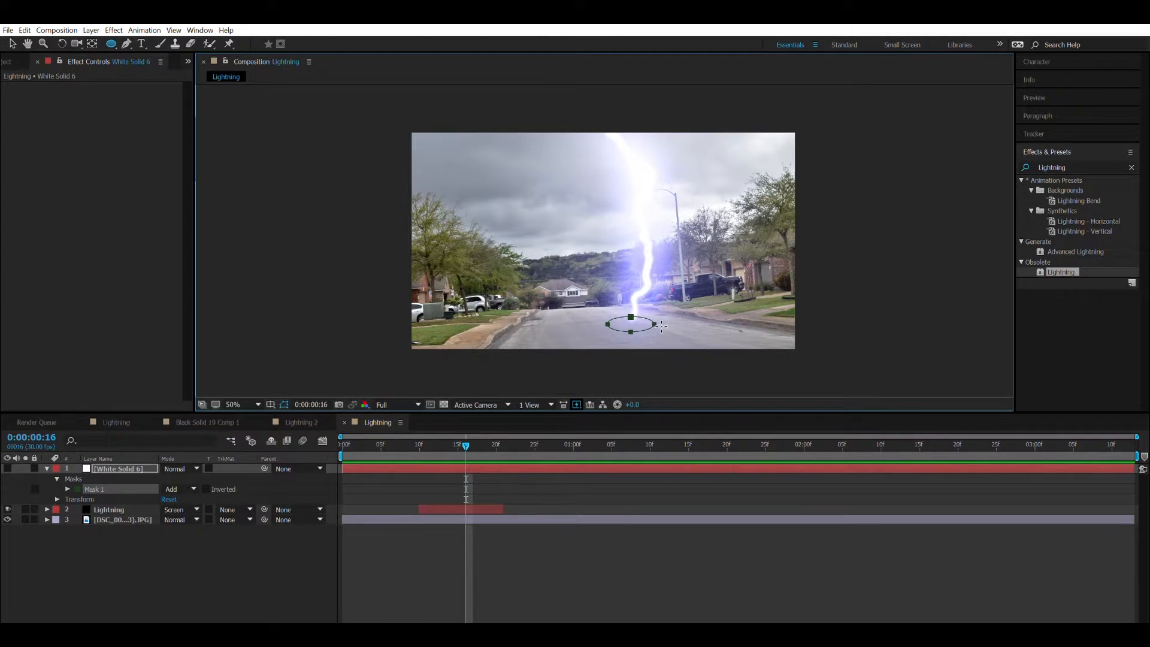
pyautogui.hotkey('ctrl', 'z')
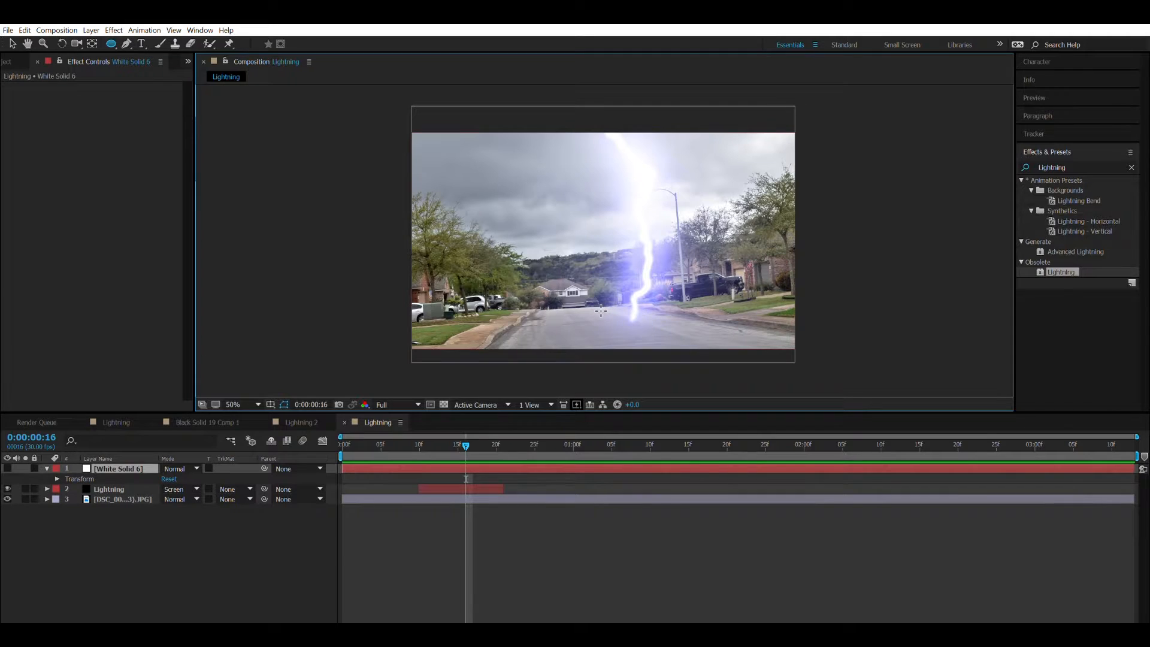
pyautogui.moveTo(607, 313); pyautogui.dragTo(666, 322)
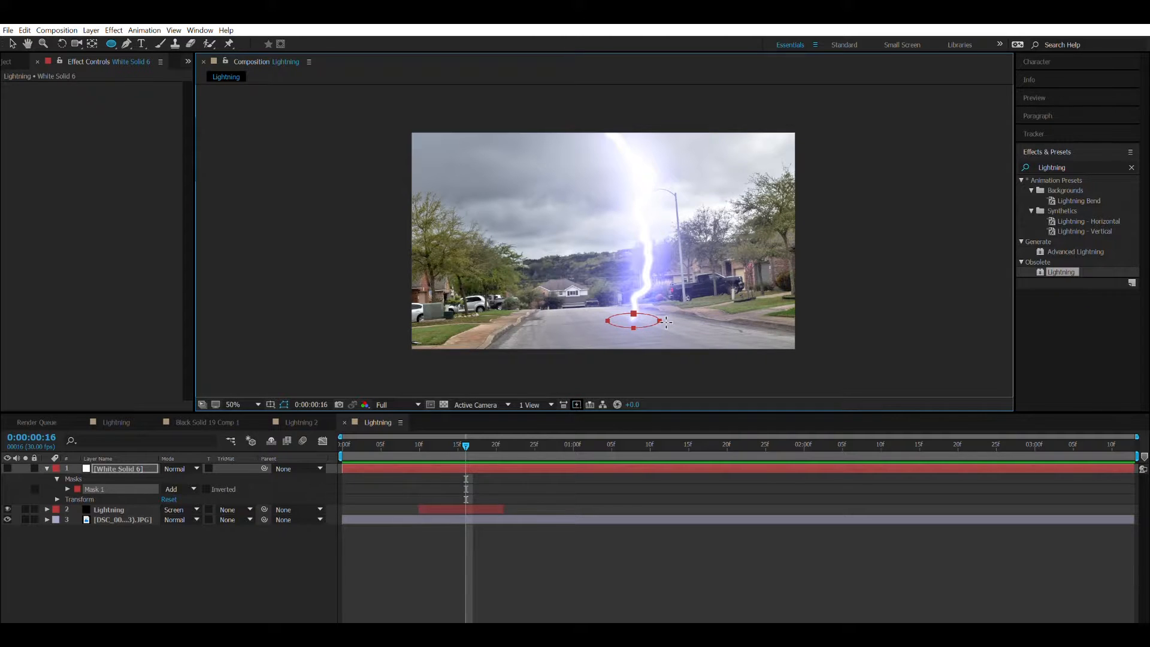
pyautogui.press('v')
pyautogui.moveTo(635, 321); pyautogui.dragTo(630, 317)
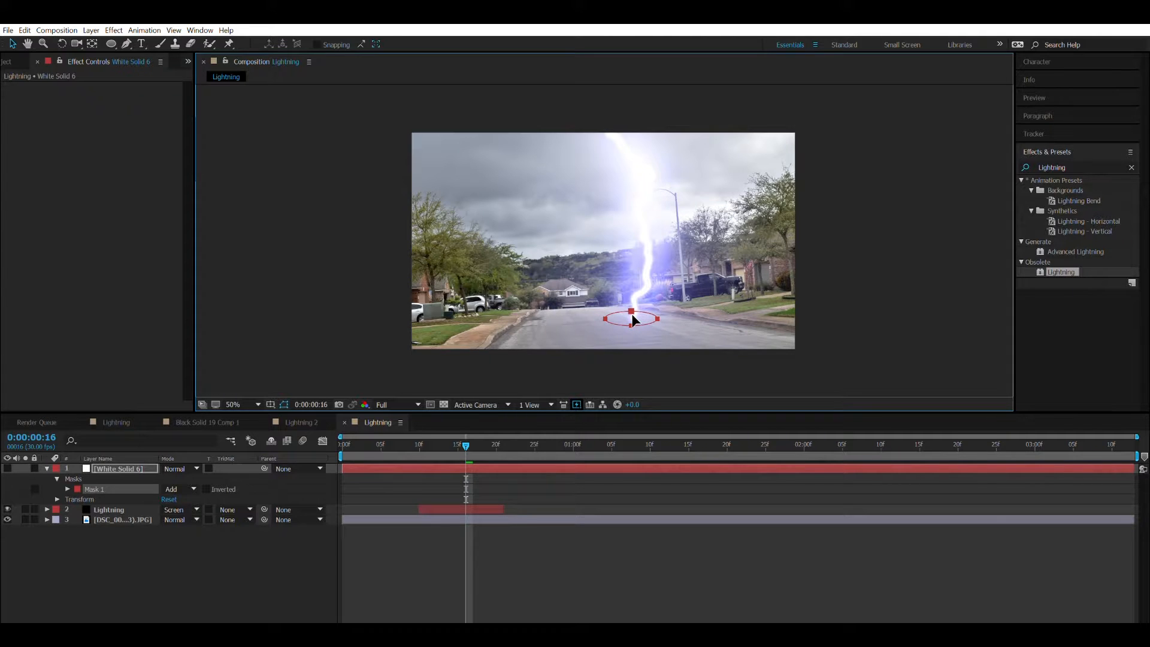
# Scale the white solid to 111%.
pyautogui.click(149, 469)
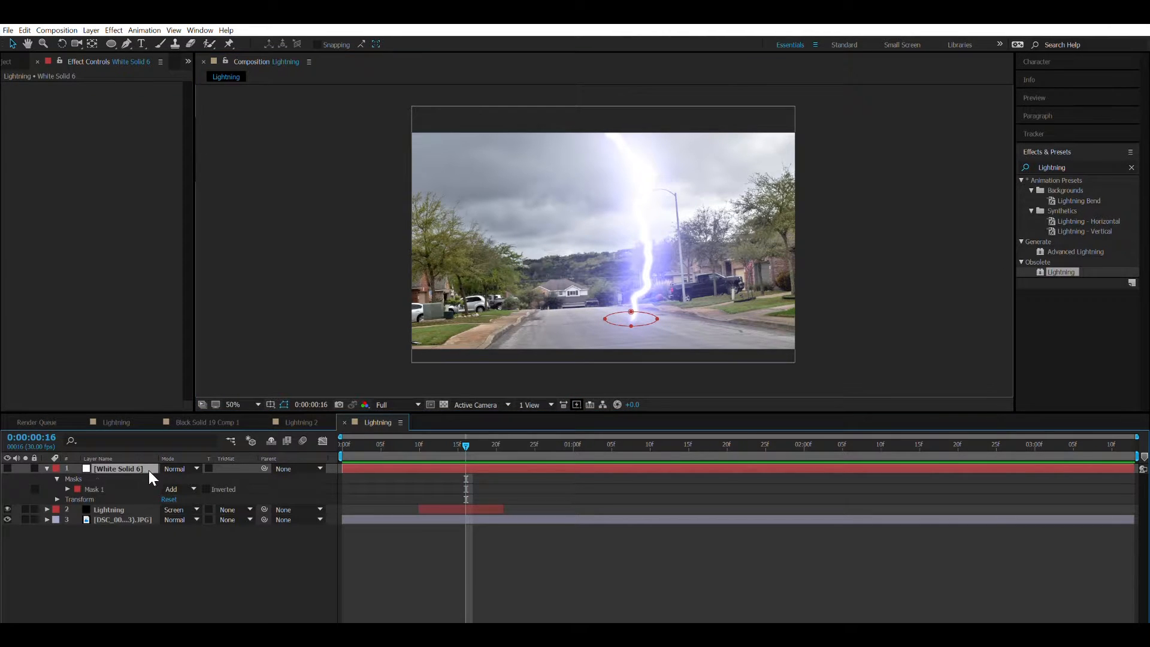
pyautogui.press('s')
pyautogui.moveTo(190, 474); pyautogui.dragTo(196, 474)
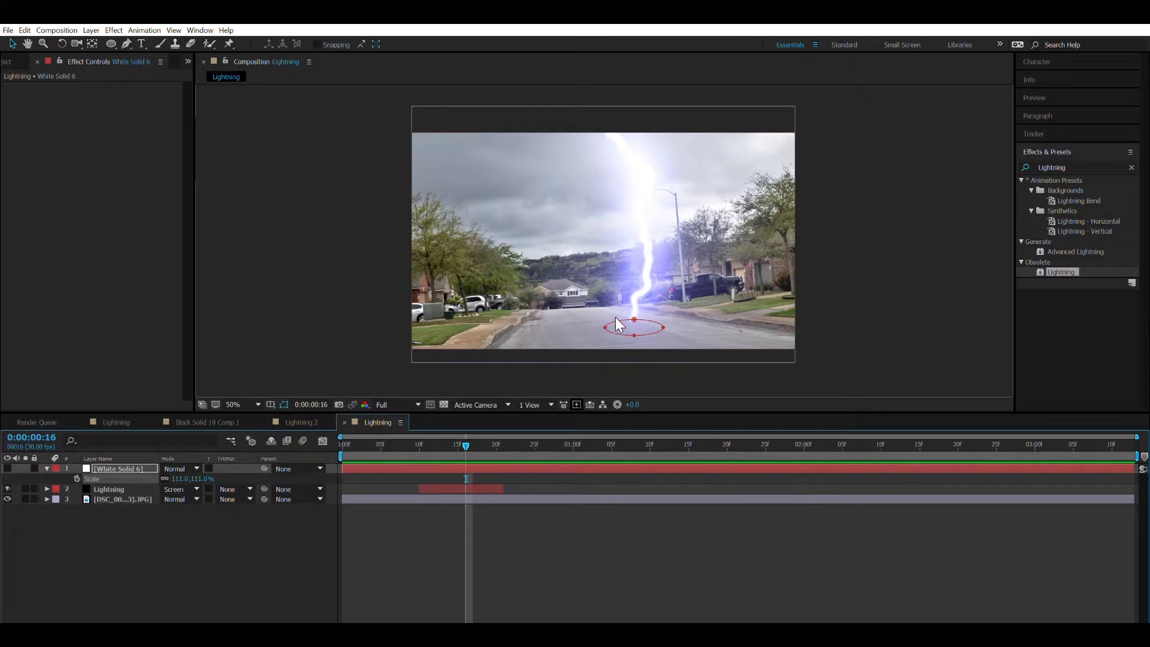
# Move the elliptical mask back onto the bolt's strike point and widen it slightly.
pyautogui.click(632, 326)
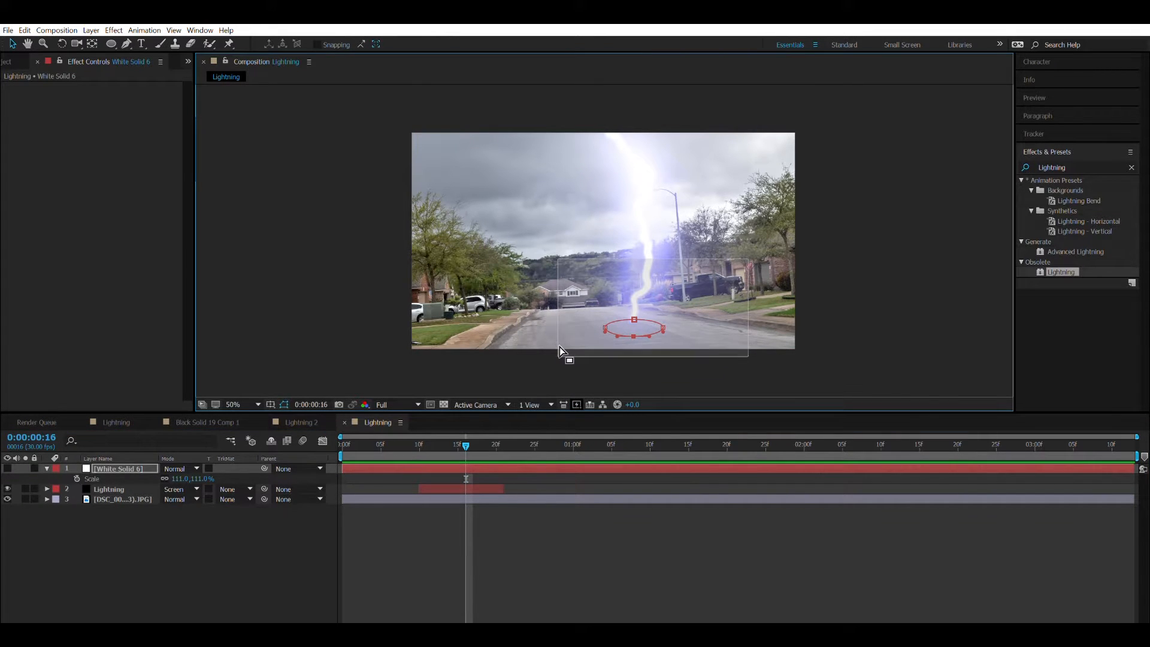
pyautogui.moveTo(605, 315); pyautogui.dragTo(602, 308)
pyautogui.click(651, 313)
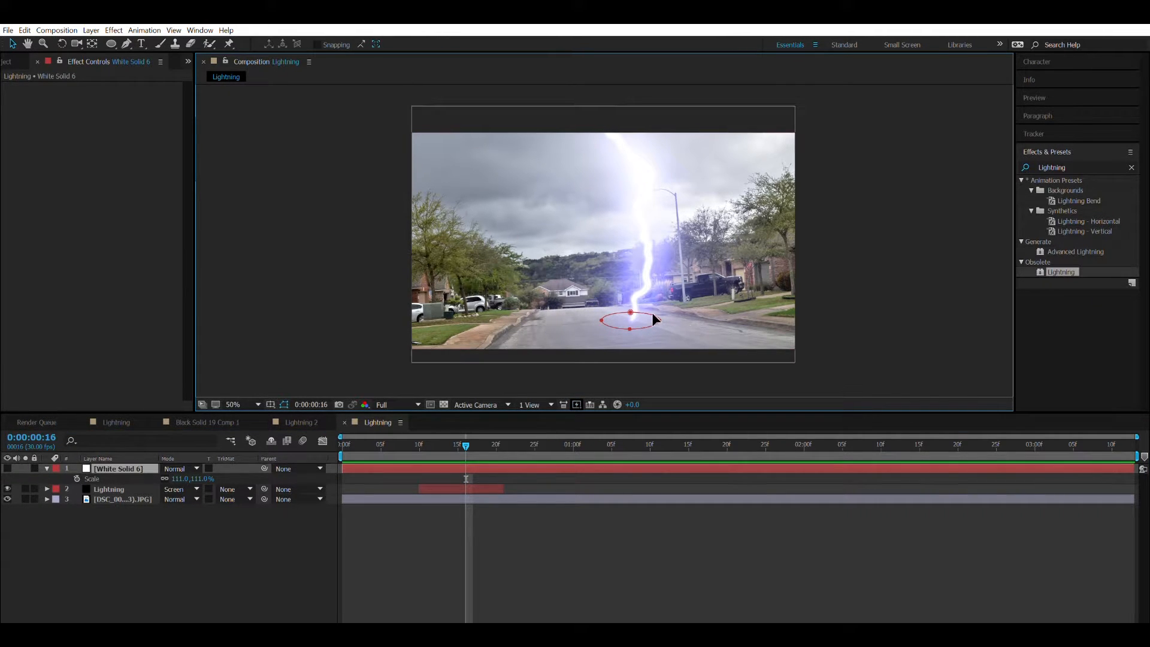
pyautogui.click(659, 308)
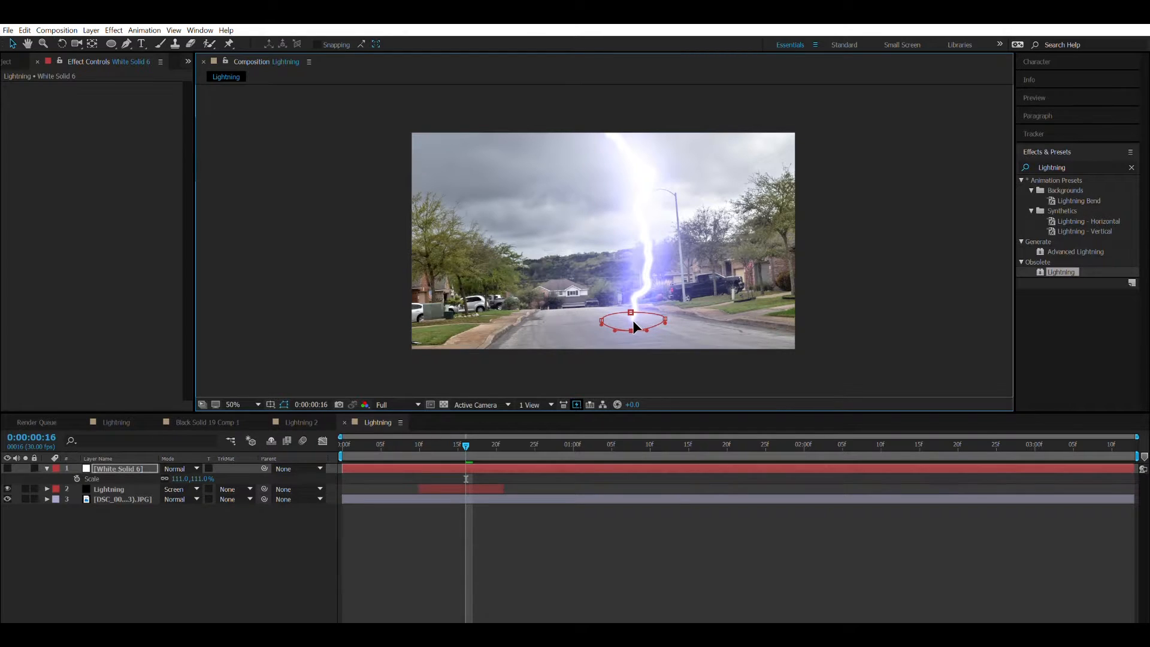
pyautogui.moveTo(631, 312)
pyautogui.mouseDown()
pyautogui.moveTo(600, 321)
pyautogui.moveTo(632, 331)
pyautogui.mouseUp()
# Show the white solid and nudge it slightly sideways to align its ellipse with the bolt's base.
pyautogui.click(7, 468)
pyautogui.click(647, 333)
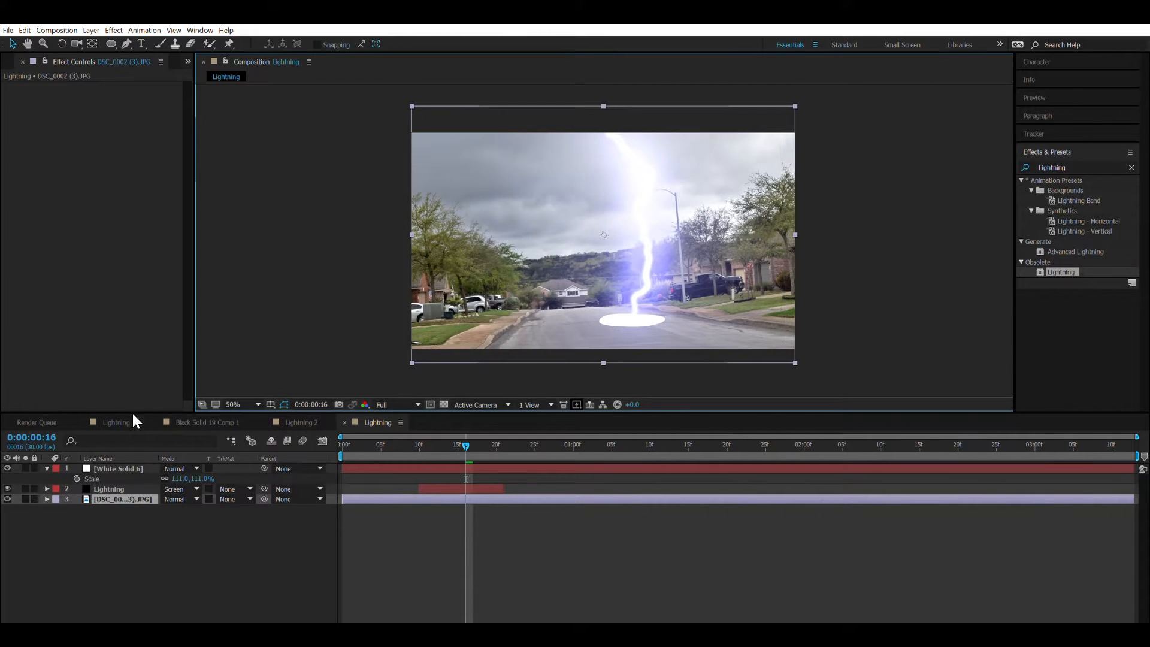
pyautogui.click(129, 467)
pyautogui.moveTo(638, 307); pyautogui.dragTo(640, 307)
pyautogui.click(98, 453)
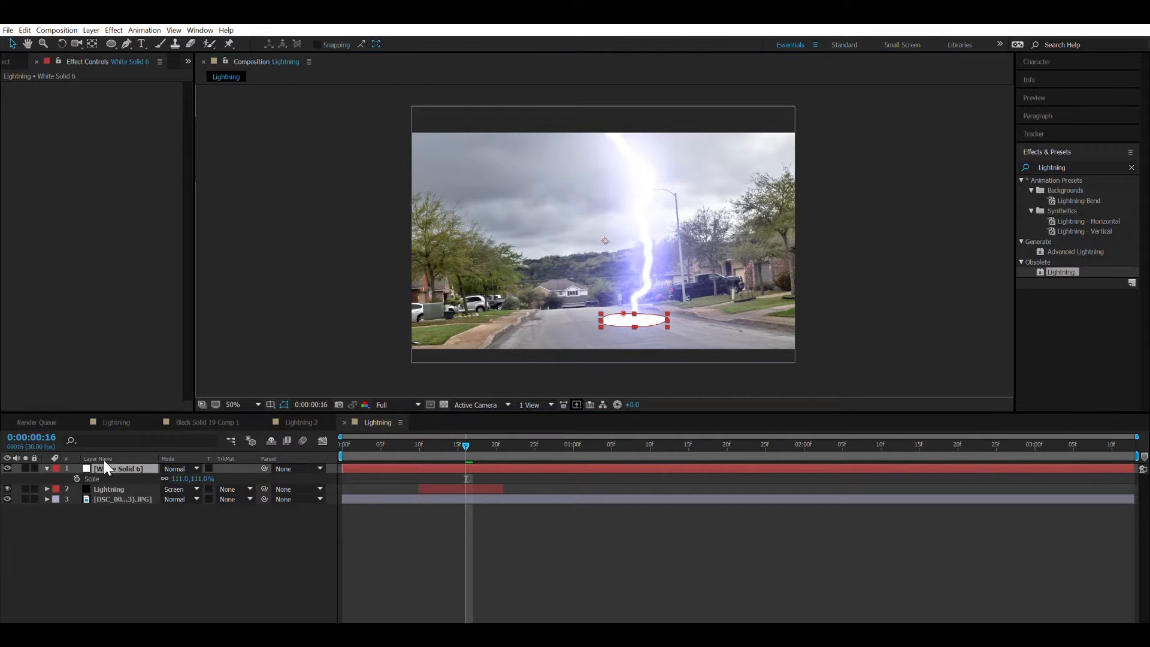
# Feather the white solid's elliptical mask by 31 pixels to soften the flash on the road.
pyautogui.press('f')
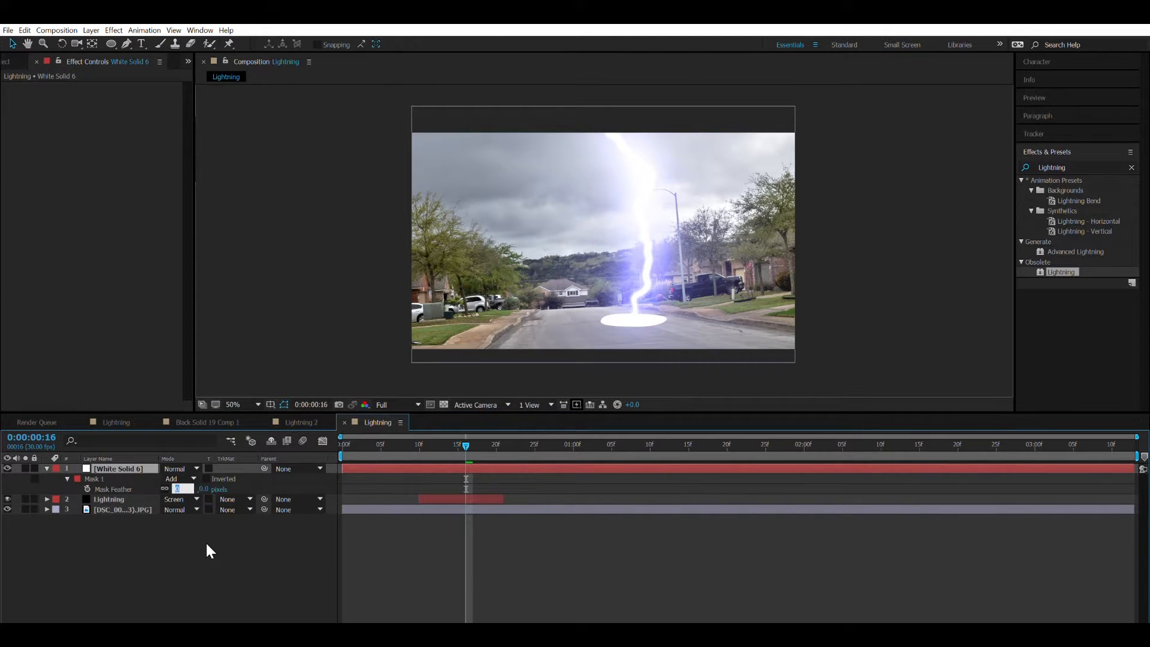
pyautogui.write('50')
pyautogui.press('Return')
pyautogui.moveTo(216, 474); pyautogui.dragTo(186, 470)
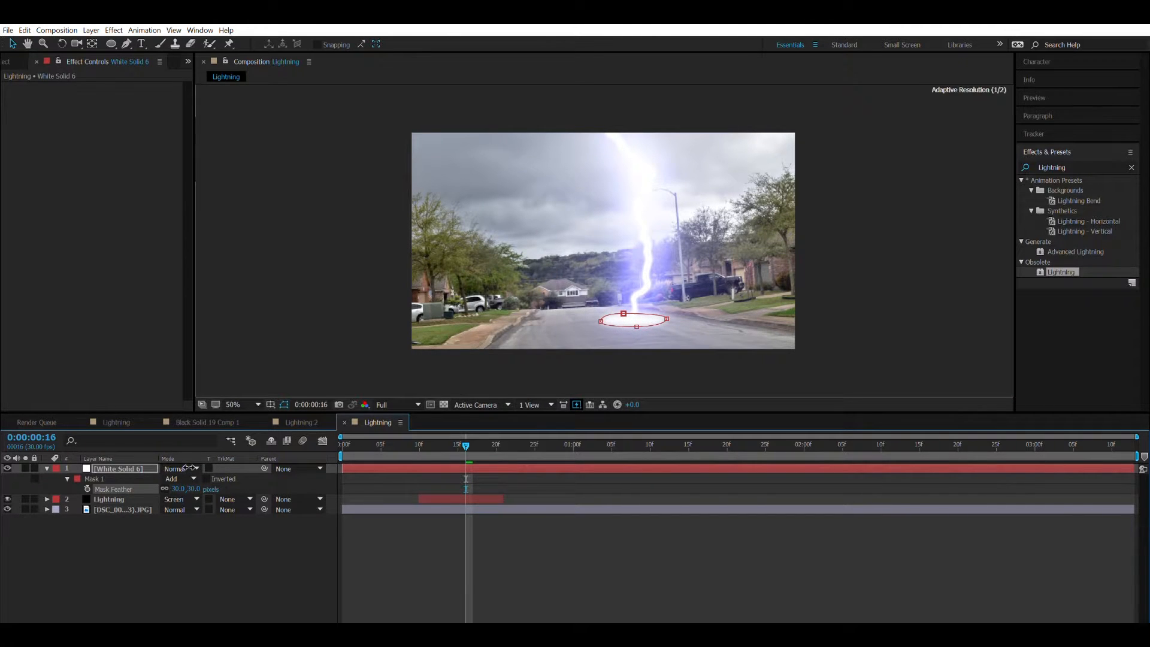
pyautogui.click(429, 361)
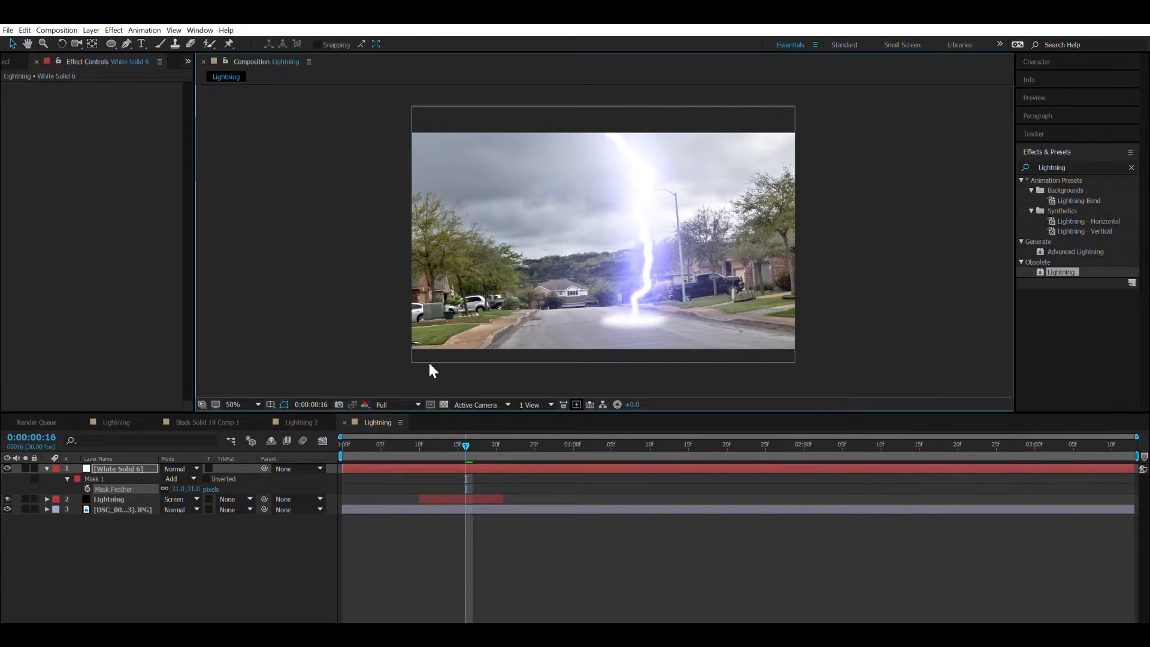
# Apply a Glow effect to the white solid with a threshold of 27.1%, a radius of 176 and an intensity of 2.4.
pyautogui.click(96, 468)
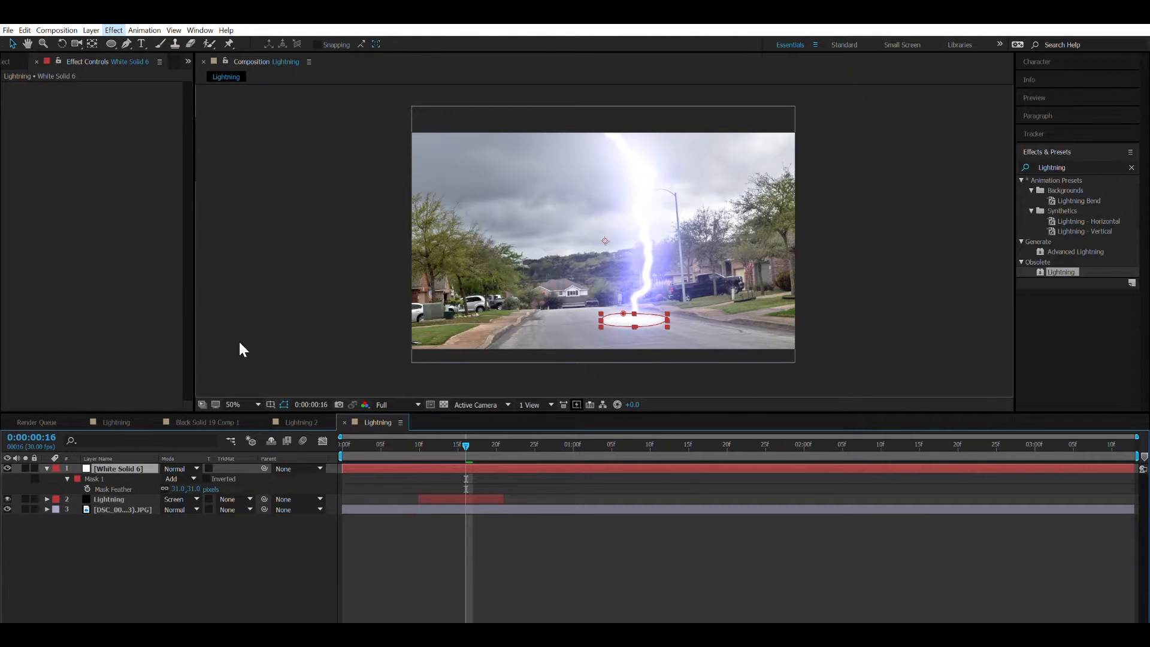
pyautogui.click(210, 455)
pyautogui.click(271, 344)
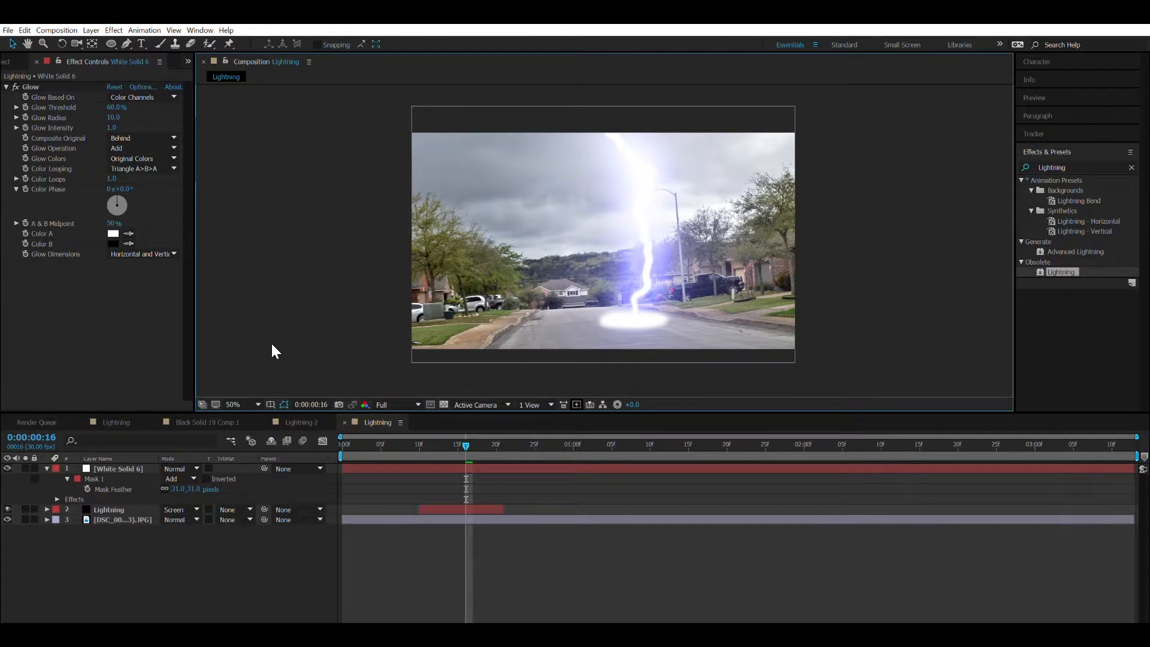
pyautogui.moveTo(113, 117); pyautogui.dragTo(245, 134)
pyautogui.moveTo(112, 127); pyautogui.dragTo(225, 139)
pyautogui.moveTo(119, 106); pyautogui.dragTo(190, 149)
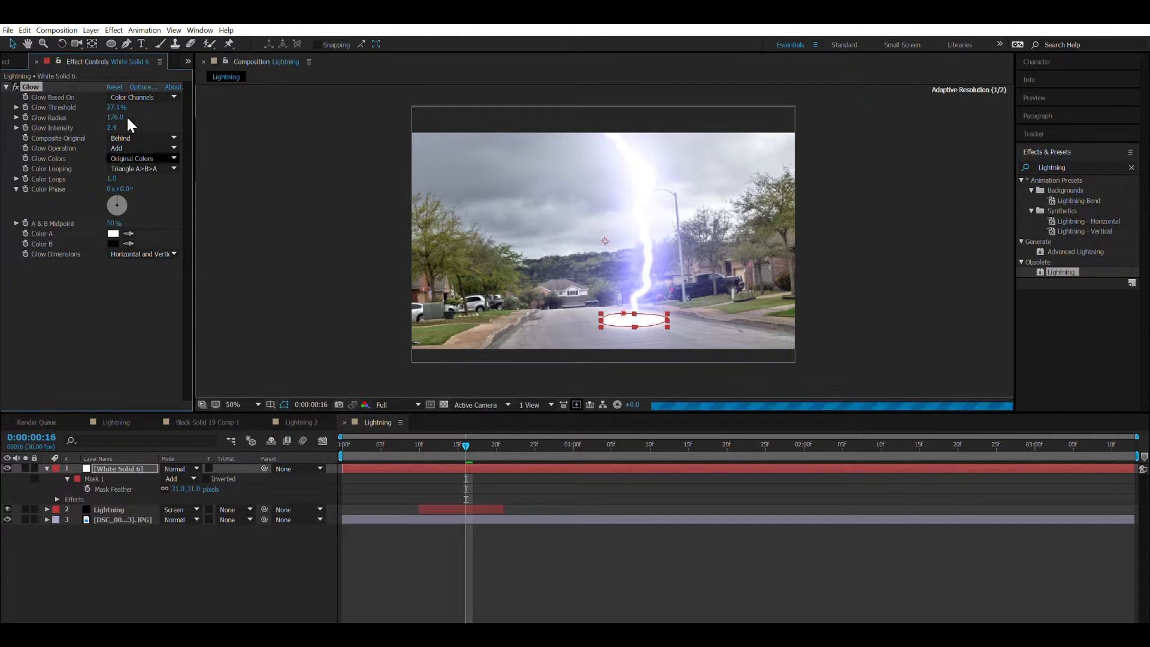
pyautogui.click(6, 86)
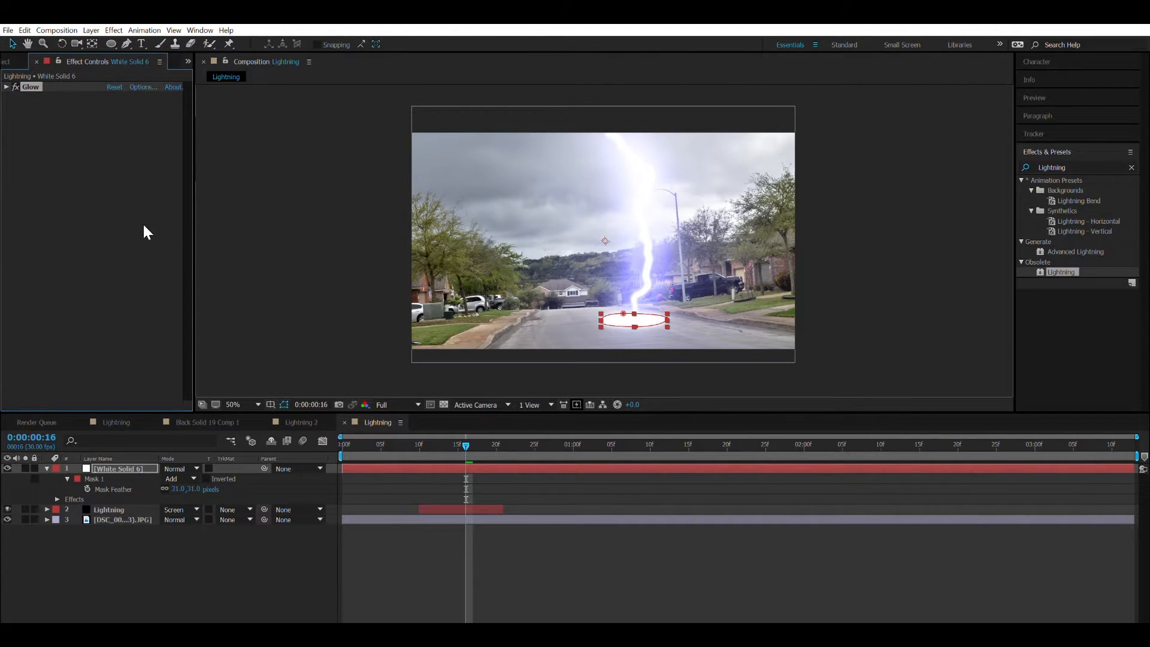
pyautogui.click(376, 367)
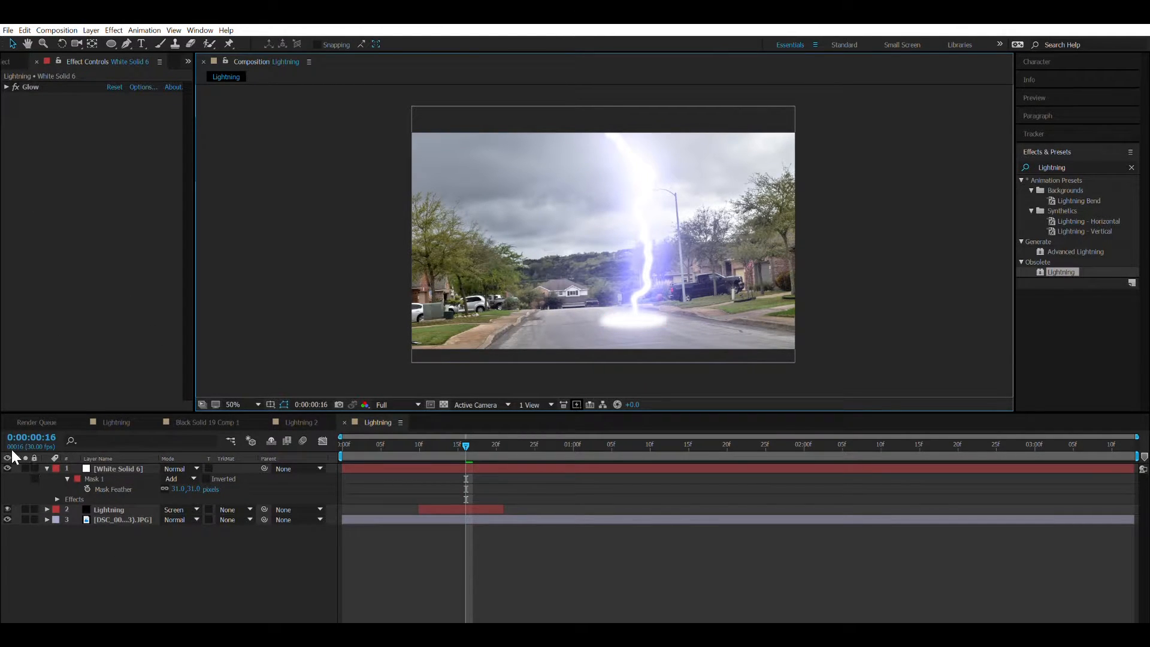
pyautogui.click(50, 459)
pyautogui.click(47, 468)
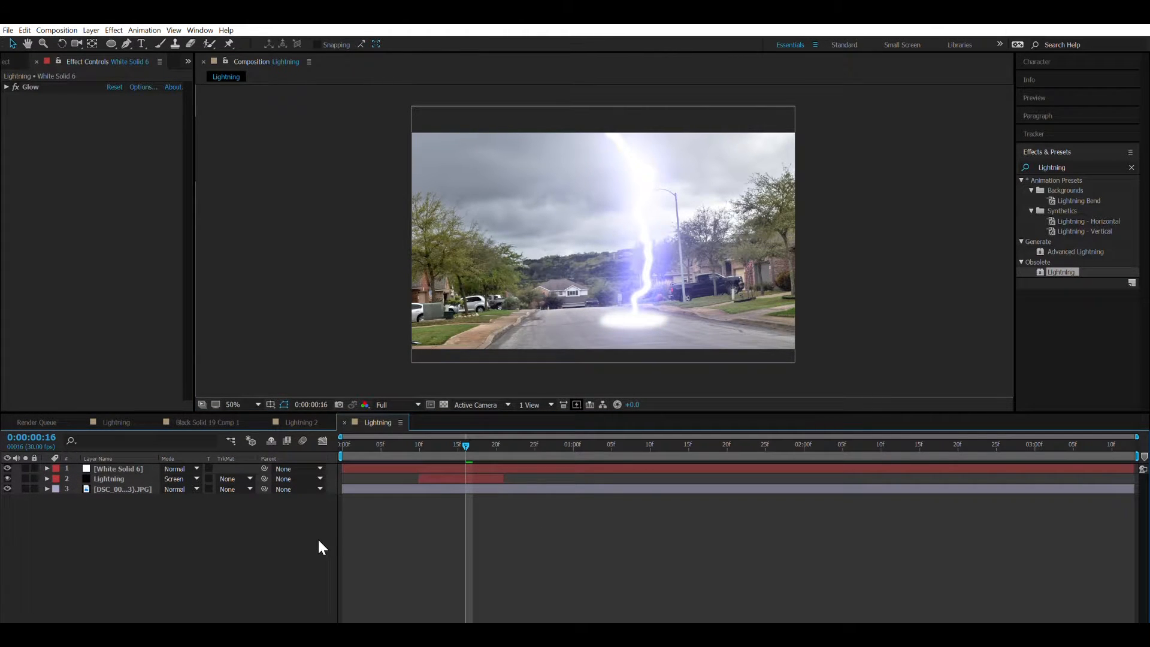
# Create a full-frame black solid above the other layers and apply the Lens Flare effect to it.
pyautogui.hotkey('ctrl', 'y')
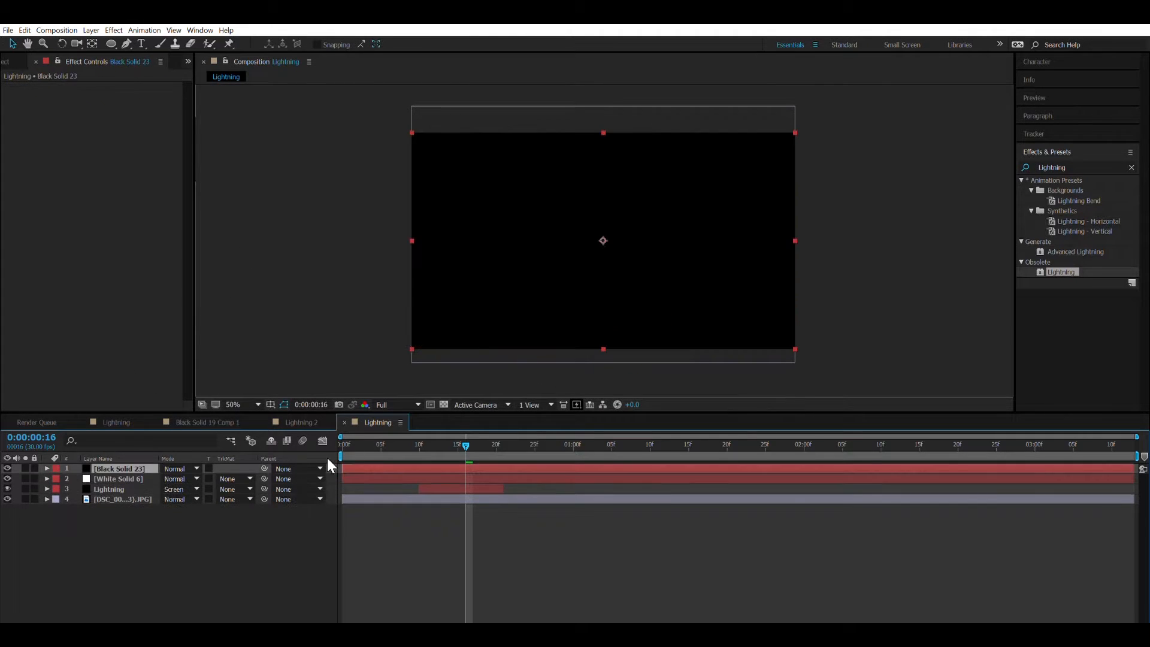
pyautogui.click(1064, 165)
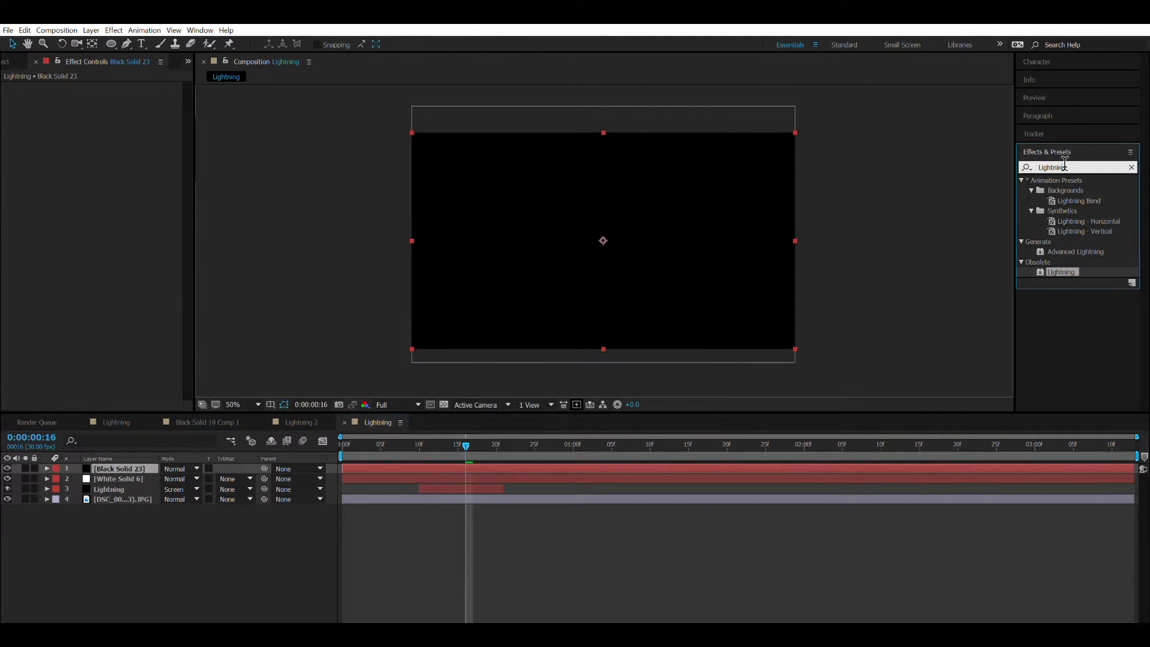
pyautogui.write('lensfl')
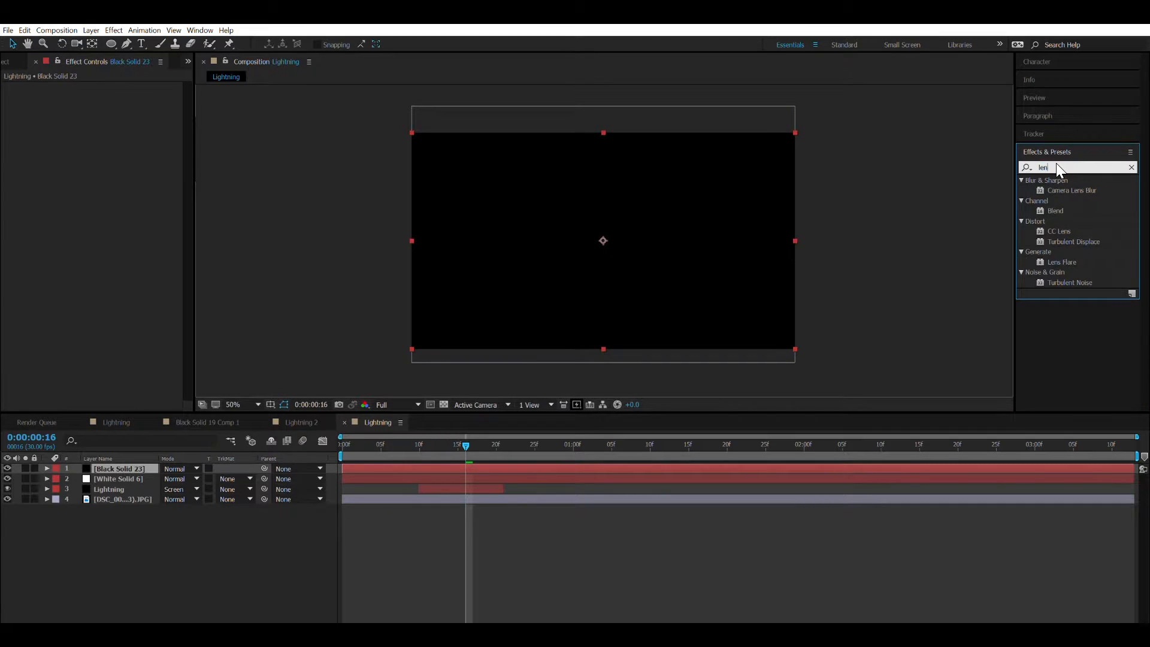
pyautogui.press('BackSpace')
pyautogui.press('BackSpace')
pyautogui.write('f')
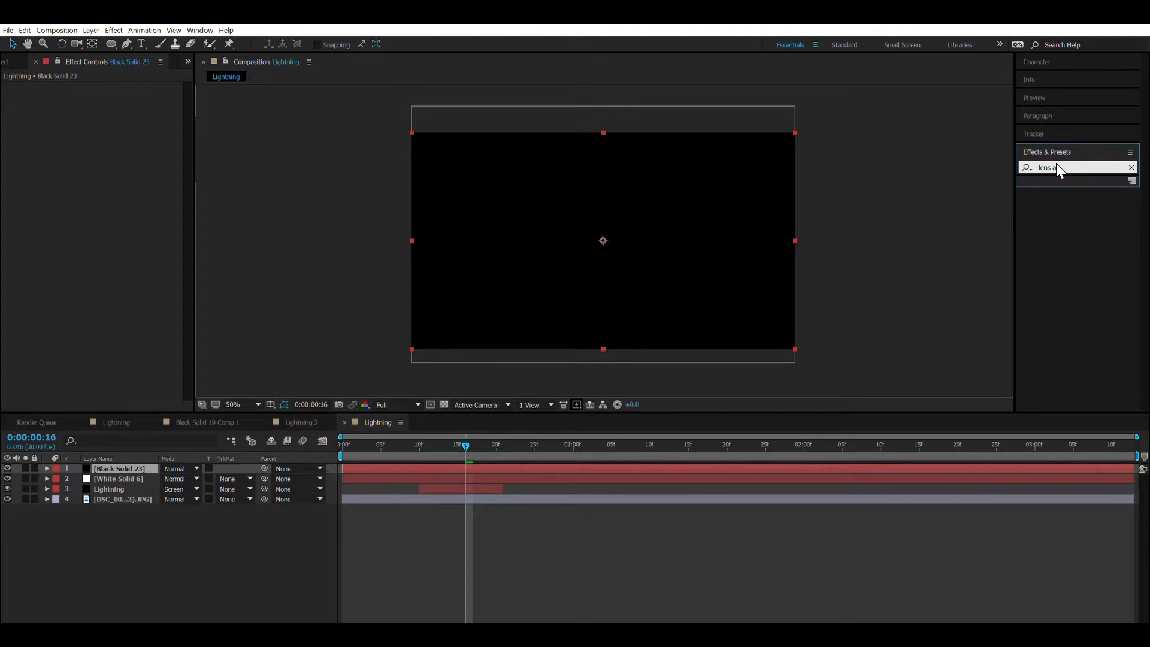
pyautogui.write('lare')
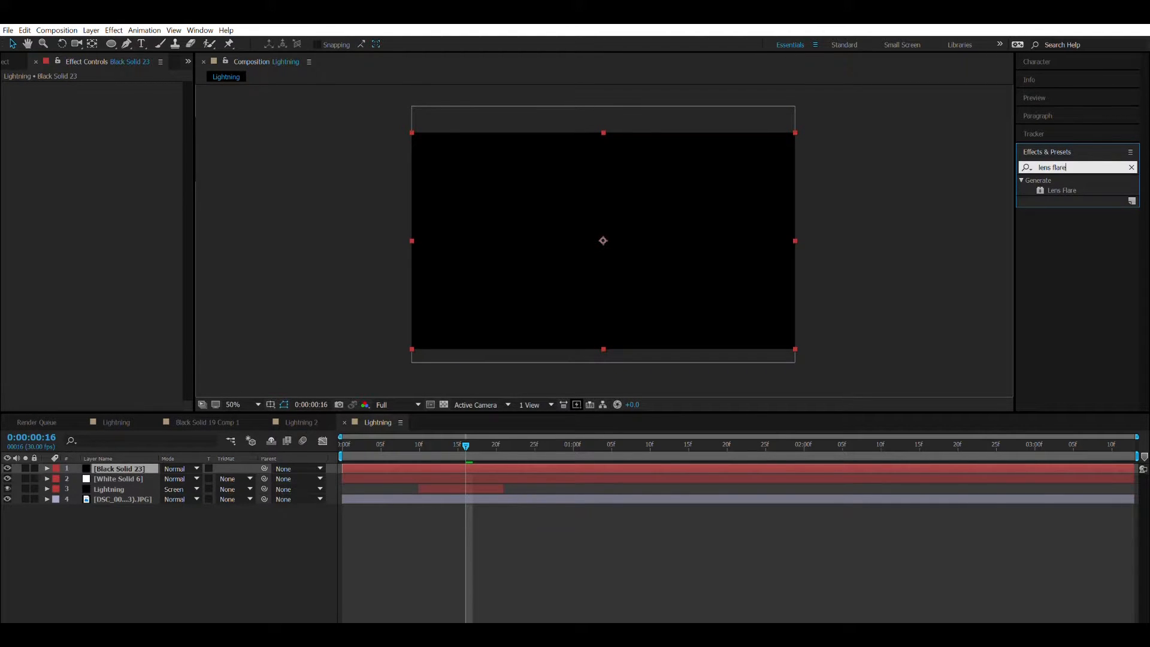
pyautogui.moveTo(1065, 186); pyautogui.dragTo(689, 257)
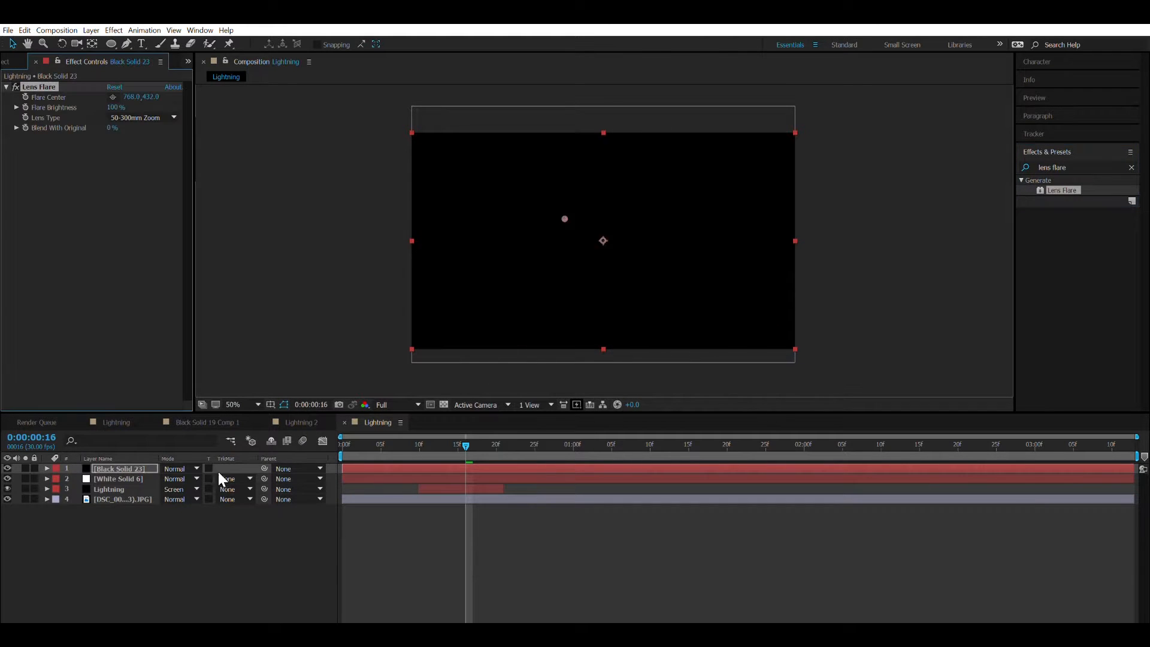
# Blend the flare solid in Screen mode, centred just above the bolt's upper end, with a 105mm Prime lens at 124% brightness.
pyautogui.click(185, 453)
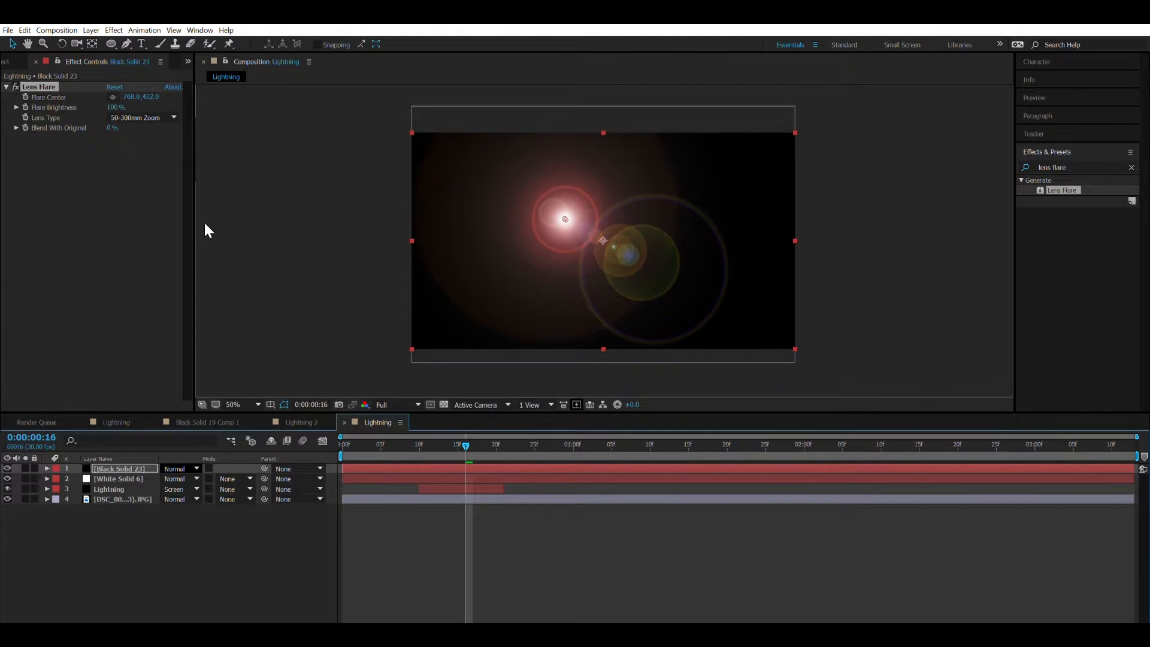
pyautogui.moveTo(565, 220); pyautogui.dragTo(595, 110)
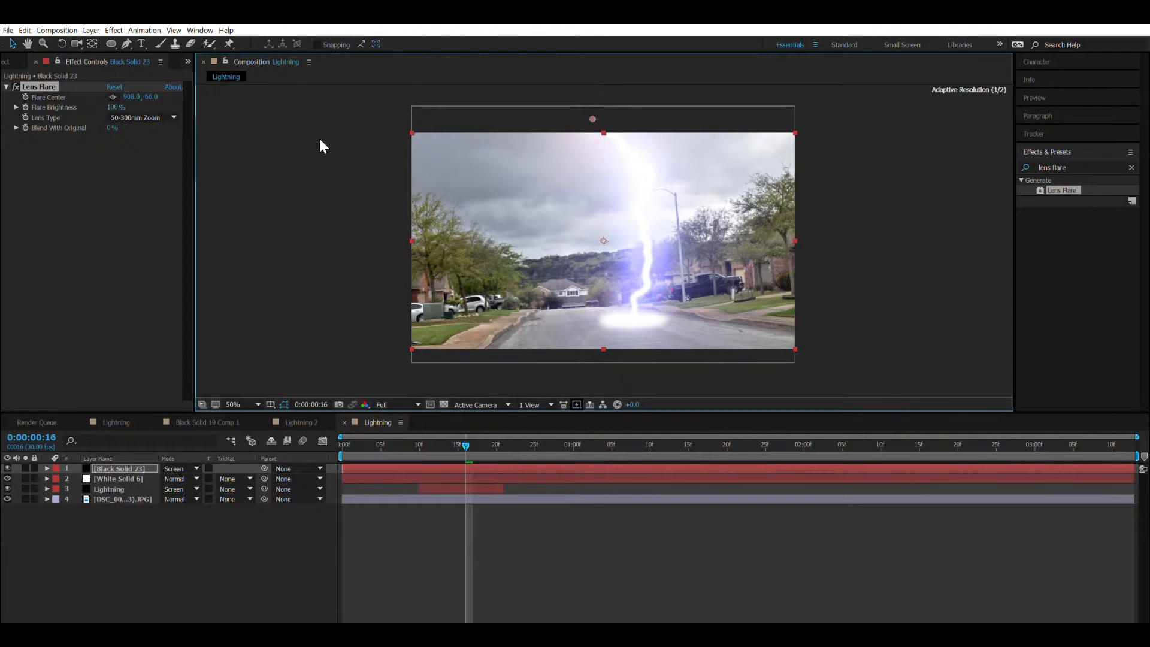
pyautogui.click(154, 116)
pyautogui.click(155, 143)
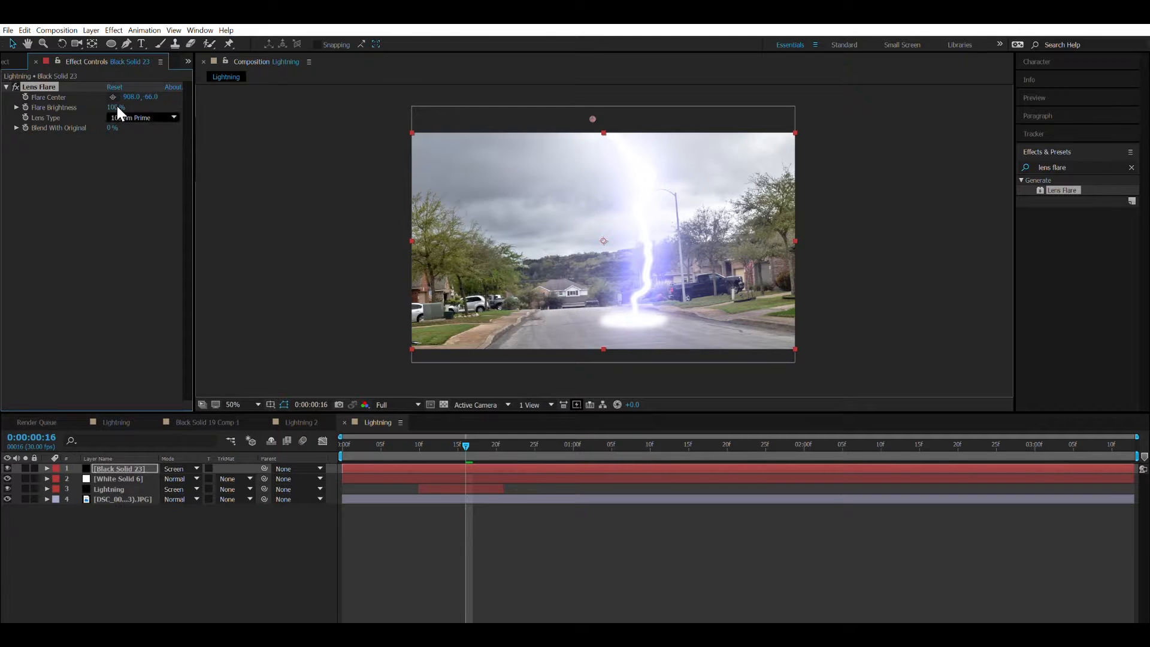
pyautogui.moveTo(120, 104)
pyautogui.mouseDown()
pyautogui.moveTo(169, 102)
pyautogui.moveTo(137, 98)
pyautogui.mouseUp()
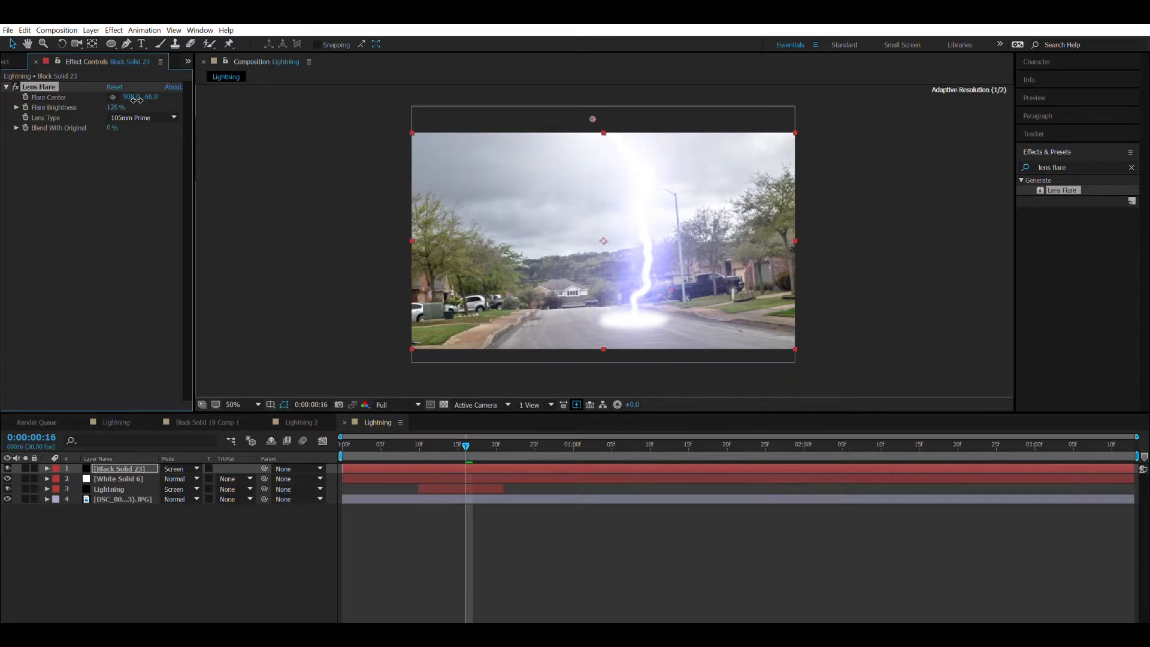
pyautogui.click(151, 542)
# Duplicate the street photo layer and trim the start of the copy, the white solid and the flare solid to frame 10.
pyautogui.click(111, 498)
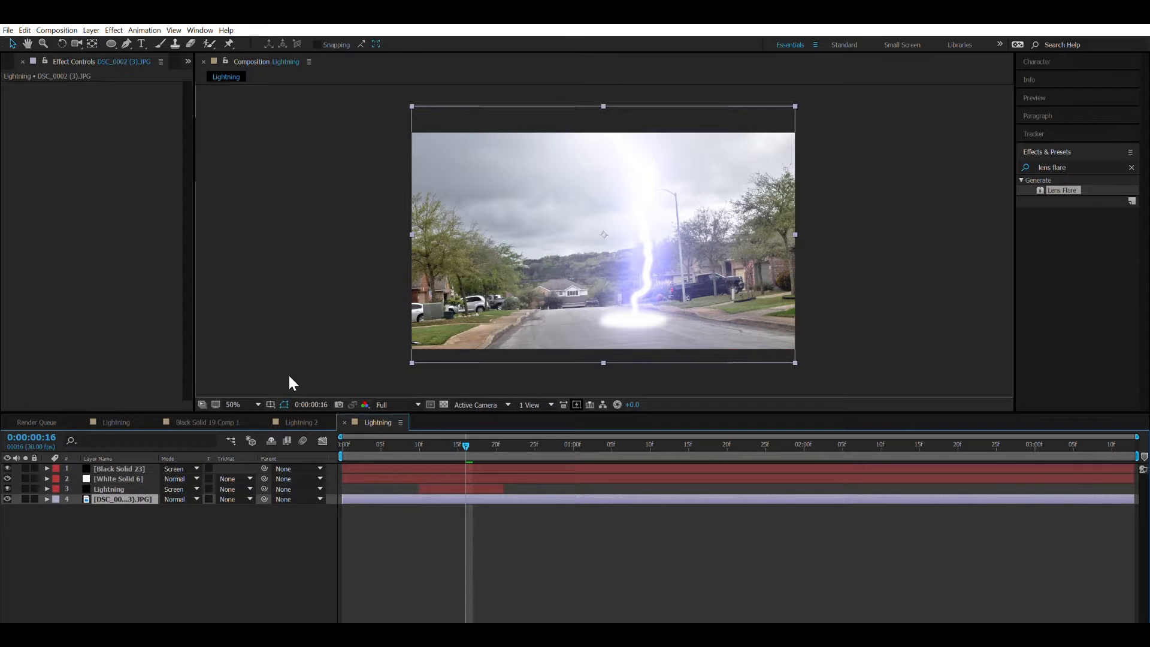
pyautogui.hotkey('ctrl', 'd')
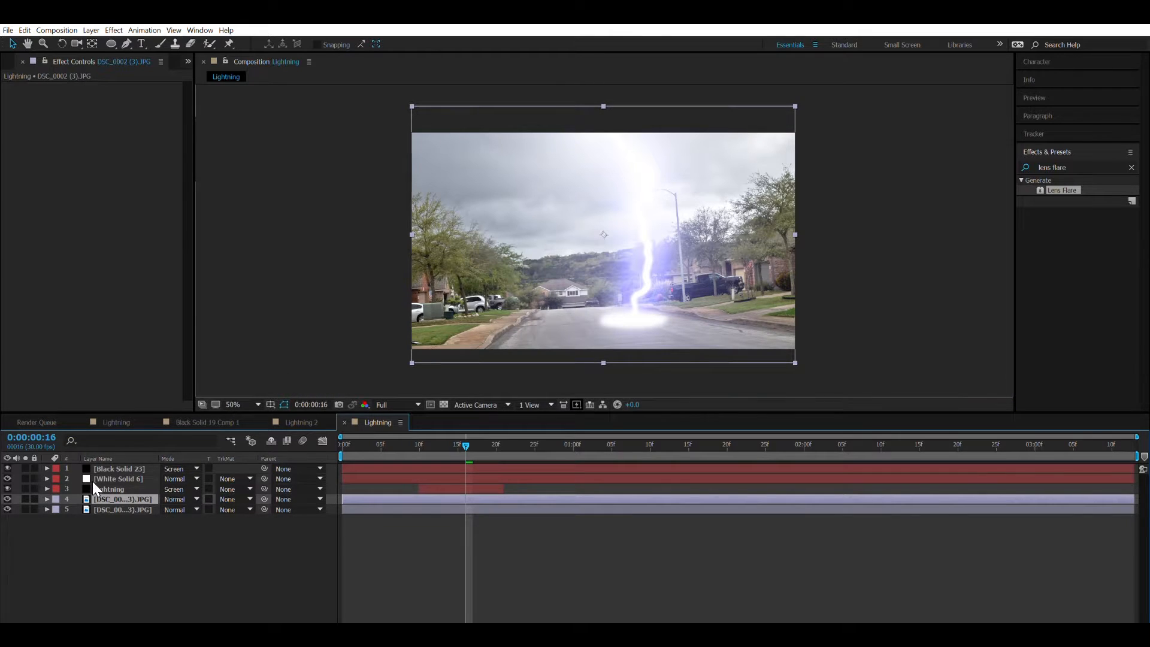
pyautogui.moveTo(344, 489); pyautogui.dragTo(423, 478)
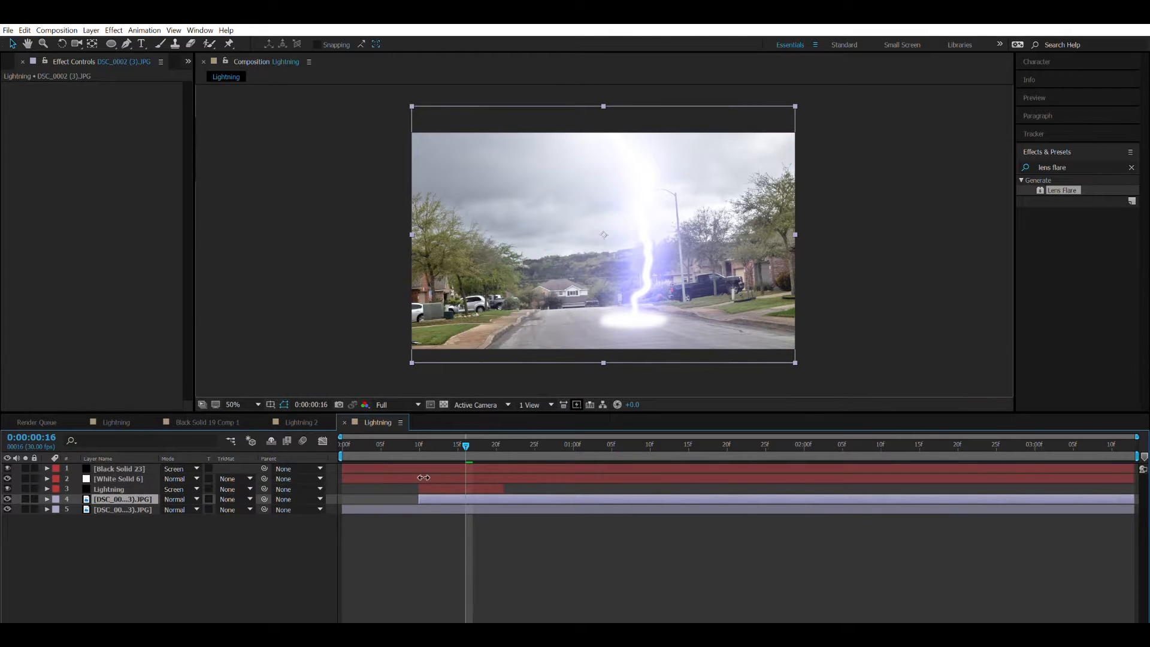
pyautogui.moveTo(352, 473); pyautogui.dragTo(419, 477)
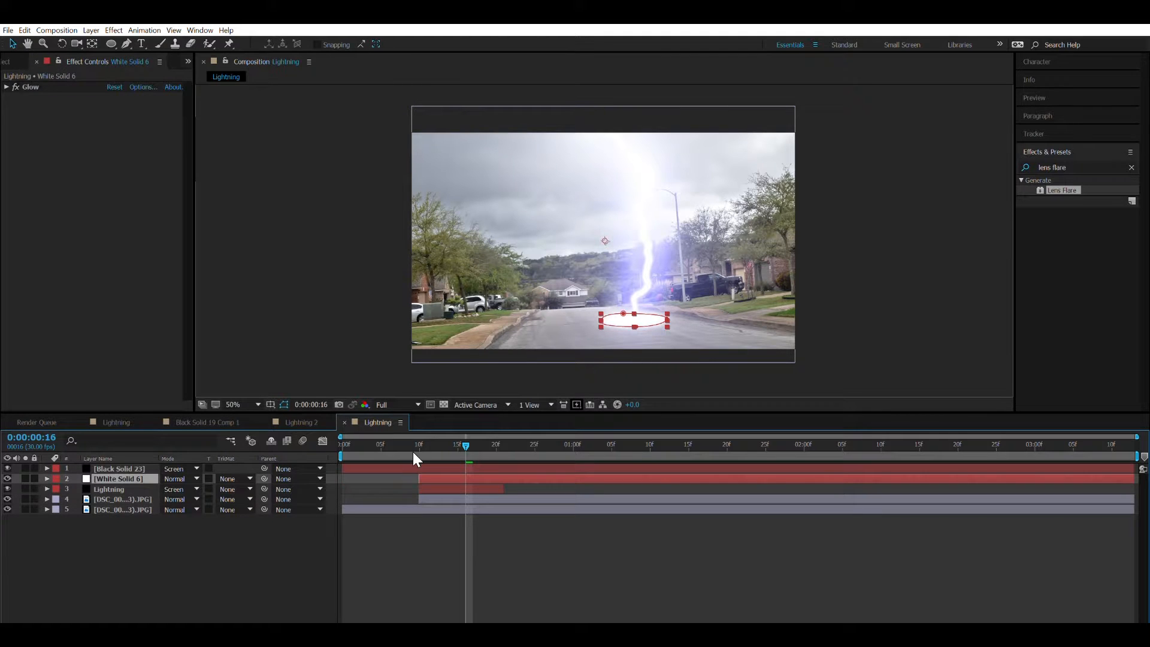
pyautogui.moveTo(351, 459); pyautogui.dragTo(418, 457)
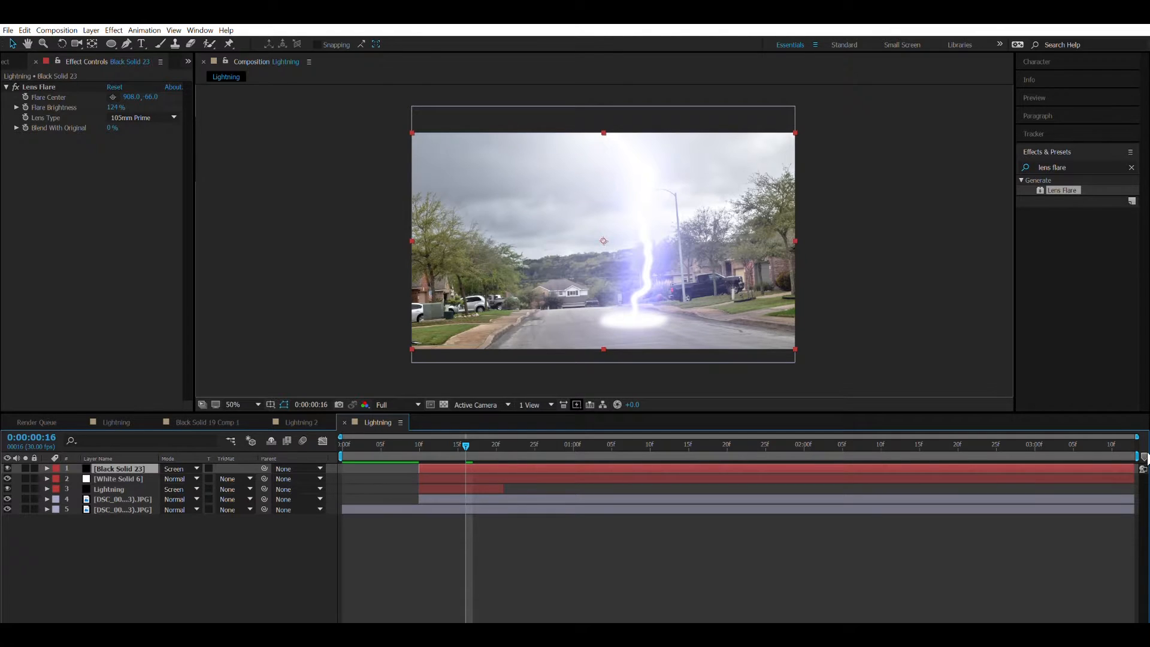
# Trim the ends of the flare solid, the white solid and the duplicated photo to match the end of the Lightning layer.
pyautogui.moveTo(1132, 467); pyautogui.dragTo(507, 532)
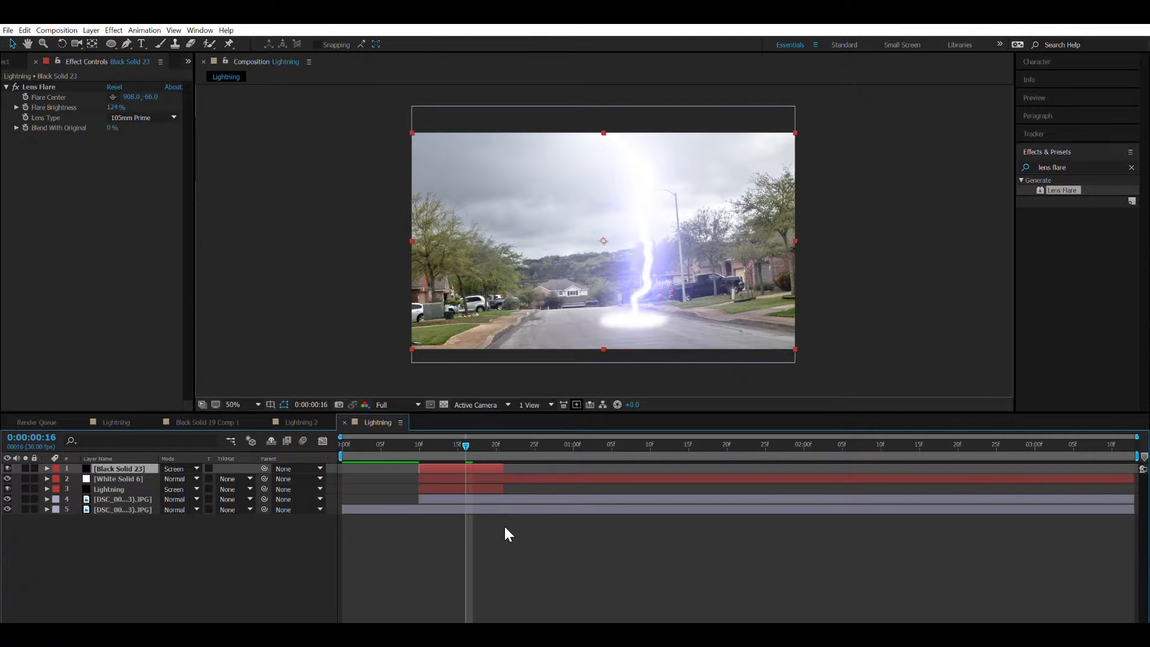
pyautogui.moveTo(1132, 473); pyautogui.dragTo(490, 484)
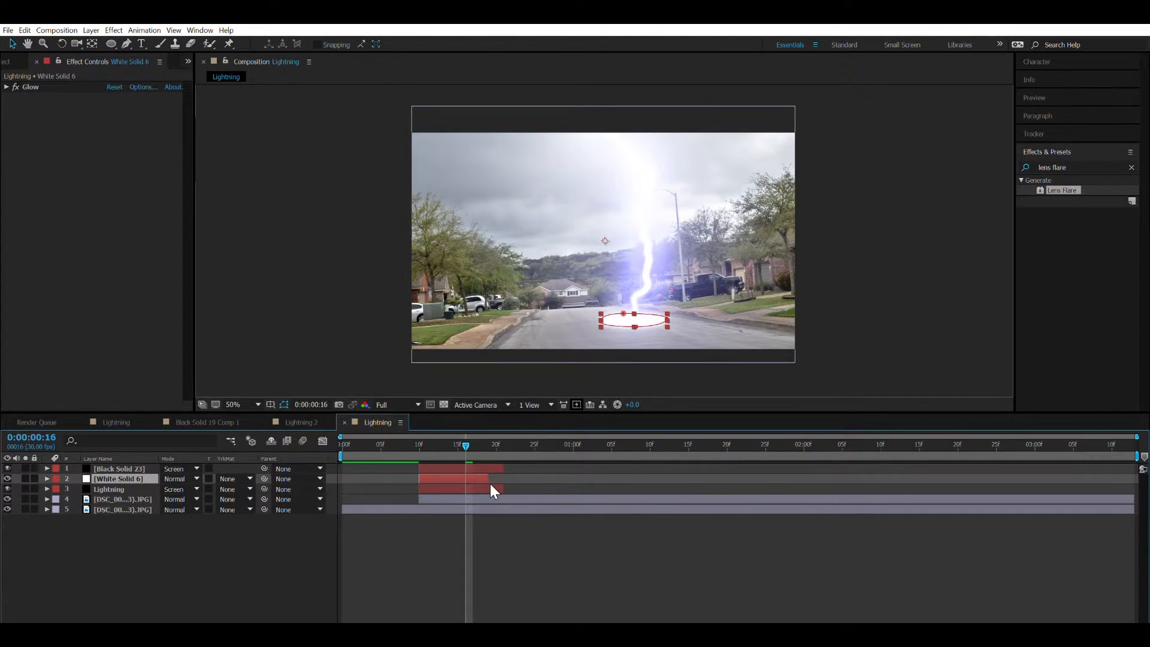
pyautogui.click(1137, 496)
pyautogui.moveTo(1138, 488); pyautogui.dragTo(503, 509)
# At frame 10, start a Pen mask on the duplicated photo down through the left trees and lawn, then below the frame past its right edge.
pyautogui.click(418, 443)
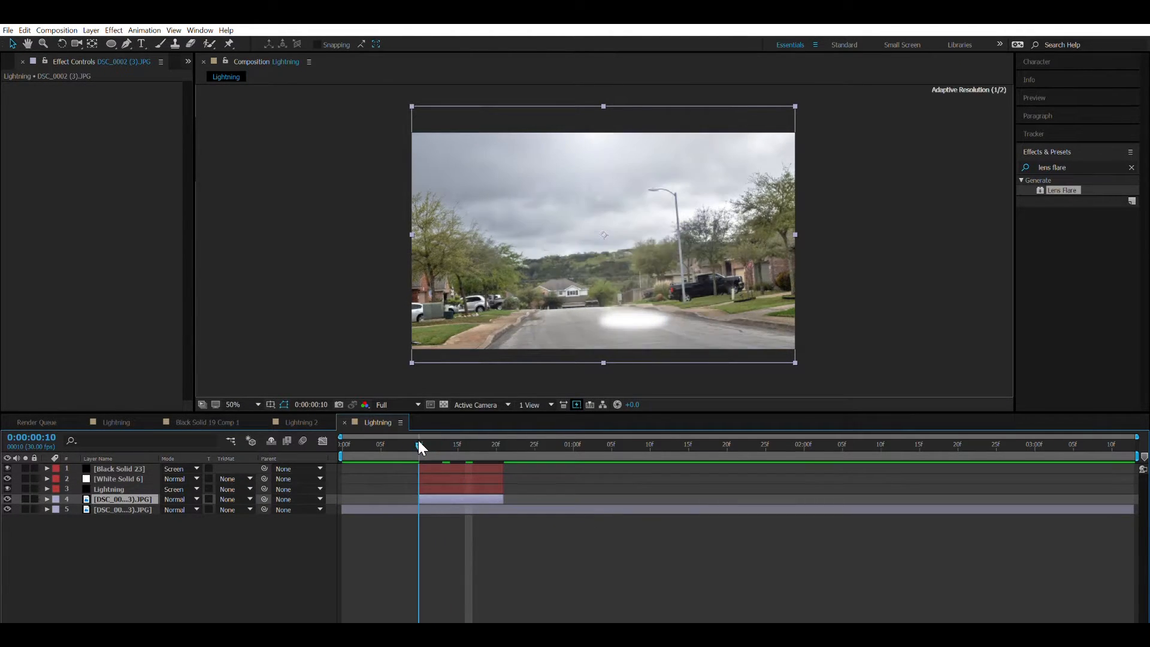
pyautogui.press('q')
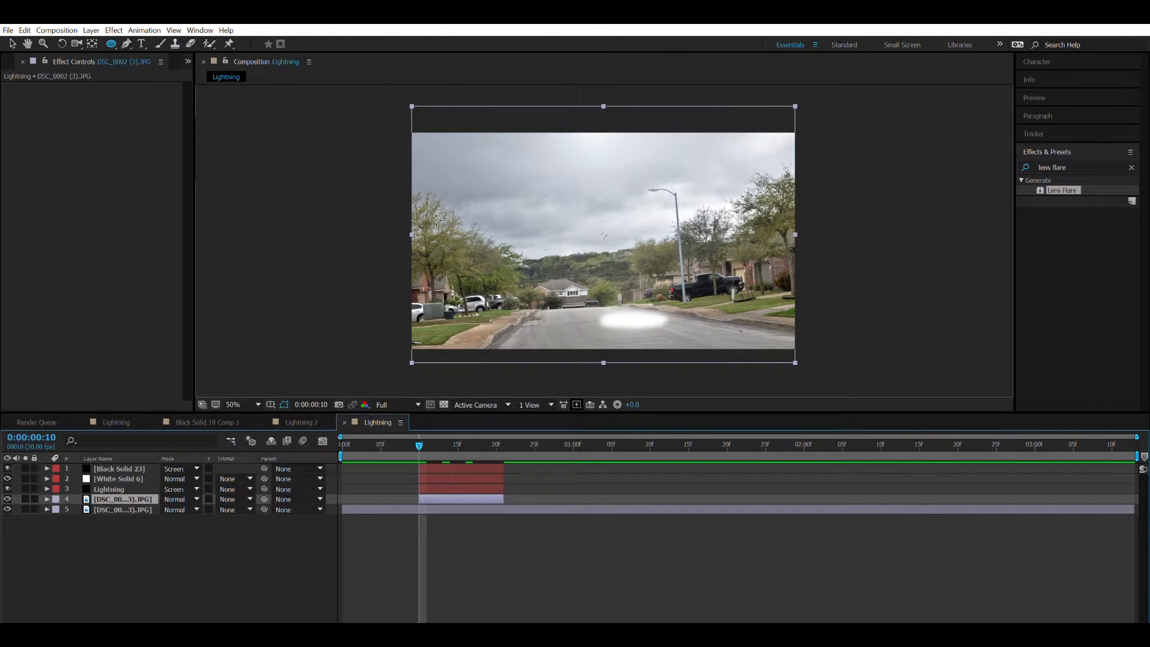
pyautogui.press('g')
pyautogui.click(450, 183)
pyautogui.click(442, 236)
pyautogui.moveTo(432, 253); pyautogui.dragTo(433, 277)
pyautogui.moveTo(436, 293); pyautogui.dragTo(430, 327)
pyautogui.click(426, 342)
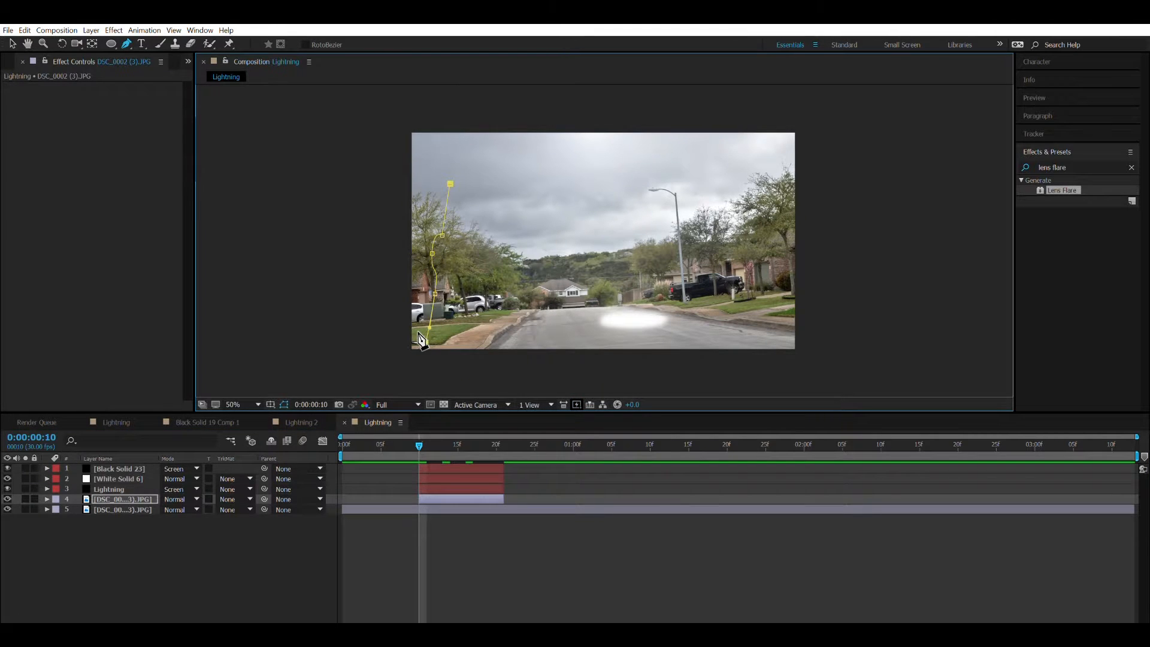
pyautogui.click(413, 353)
pyautogui.click(828, 338)
pyautogui.moveTo(831, 330); pyautogui.dragTo(836, 349)
pyautogui.click(847, 286)
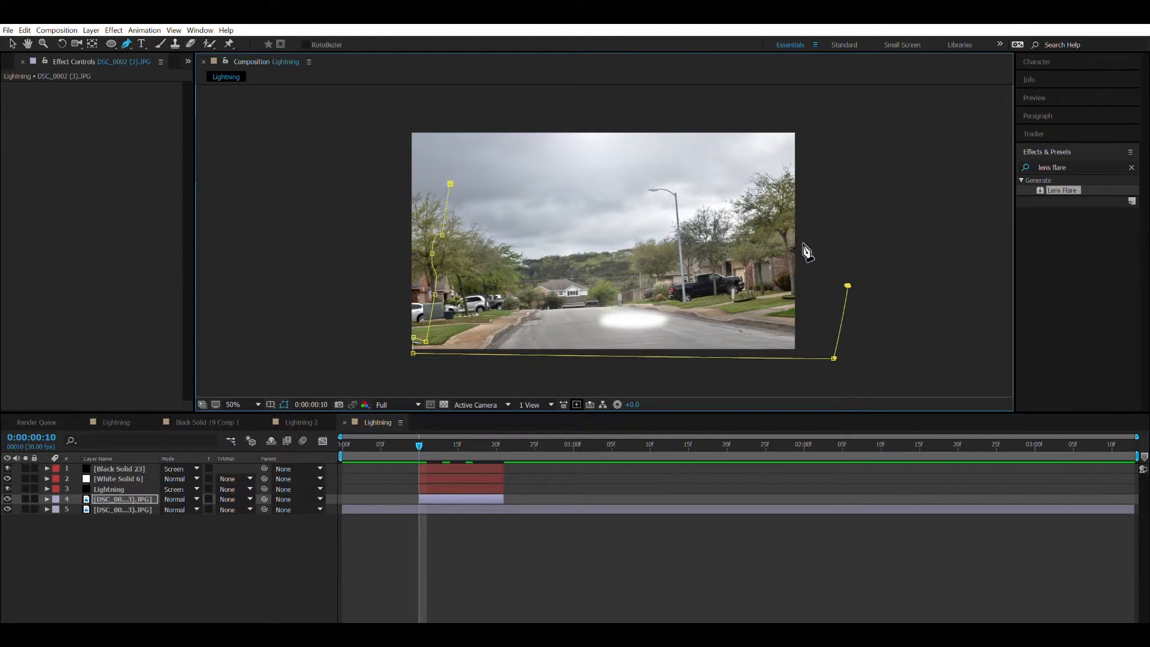
# Continue the mask along the treetops on the street's right side and down to the far end of the road.
pyautogui.click(801, 222)
pyautogui.moveTo(776, 191); pyautogui.dragTo(713, 234)
pyautogui.click(693, 233)
pyautogui.click(667, 237)
pyautogui.click(638, 244)
pyautogui.click(644, 291)
# Run the mask outline along the road's far edge to the parked cars on the left.
pyautogui.click(632, 288)
pyautogui.click(621, 286)
pyautogui.click(609, 286)
pyautogui.click(587, 312)
pyautogui.moveTo(620, 287); pyautogui.dragTo(636, 305)
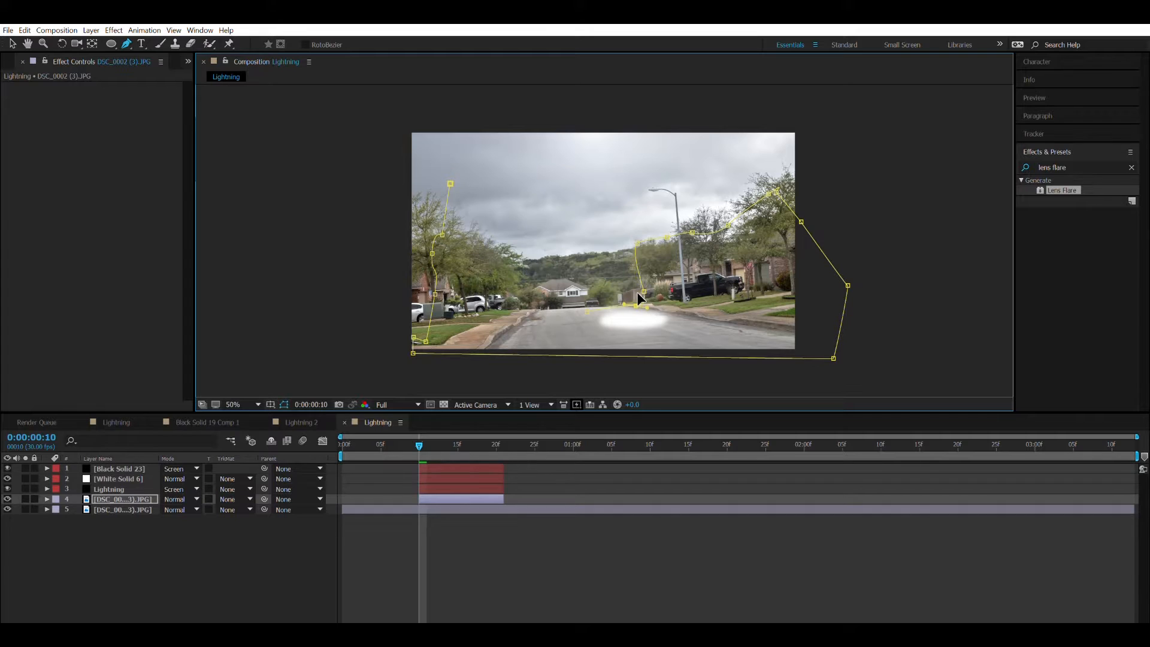
pyautogui.moveTo(587, 311); pyautogui.dragTo(583, 307)
pyautogui.click(558, 306)
pyautogui.click(525, 312)
pyautogui.click(500, 306)
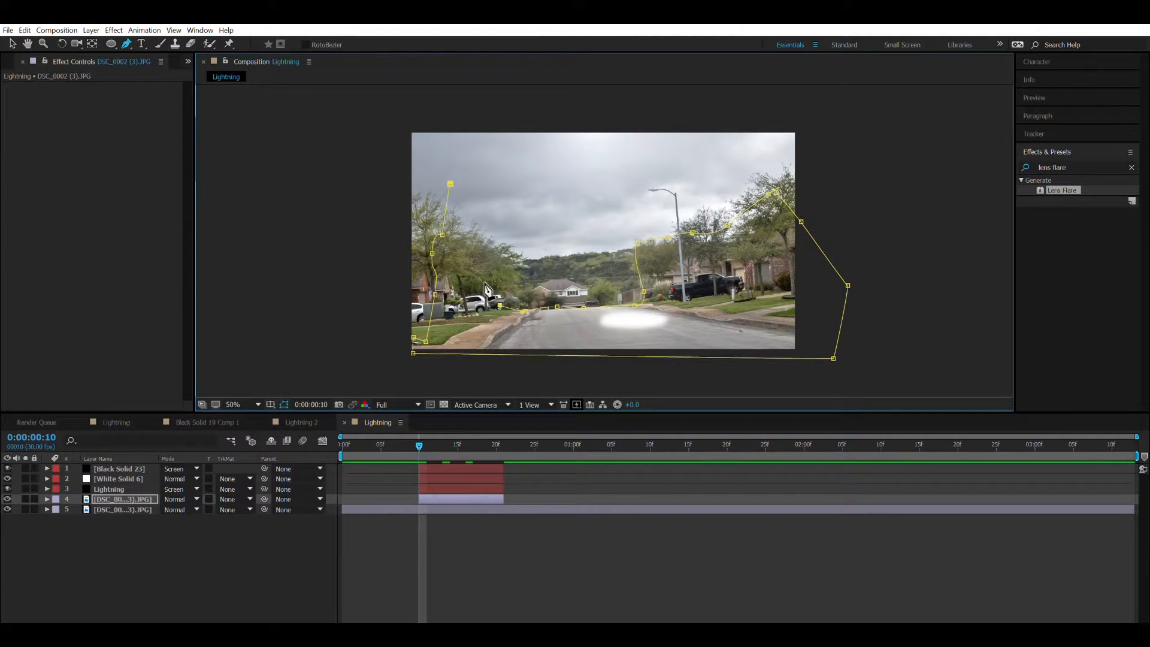
# Close the mask around the left-hand trees and lower its first point to the curve of the foliage.
pyautogui.click(508, 275)
pyautogui.click(486, 236)
pyautogui.click(486, 234)
pyautogui.click(450, 182)
pyautogui.moveTo(454, 170); pyautogui.dragTo(462, 216)
# Apply a Tint effect to the masked photo copy and map black to the white sampled from the road flash.
pyautogui.click(133, 498)
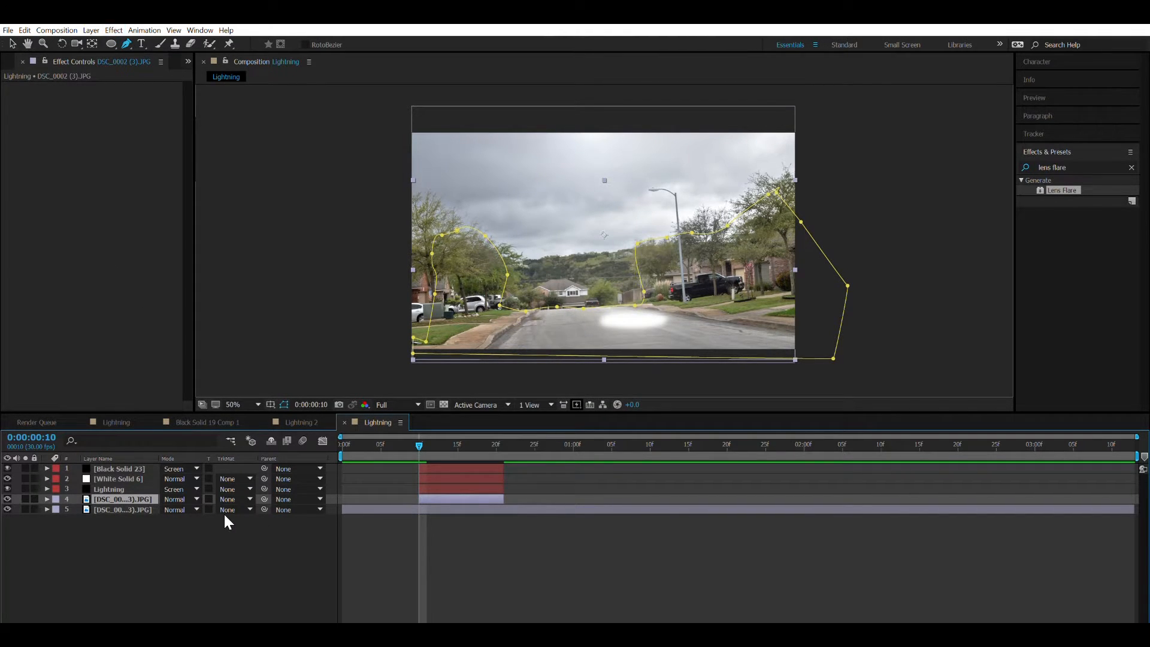
pyautogui.hotkey('ctrl', 'alt', 'shift', 'e')
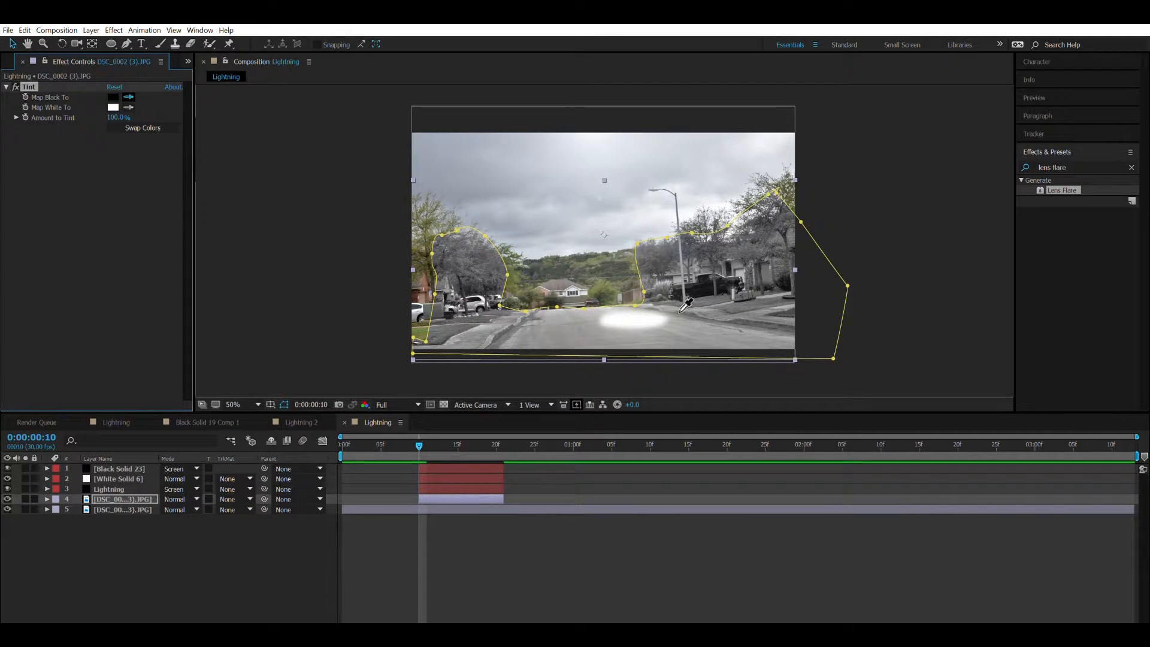
pyautogui.click(627, 317)
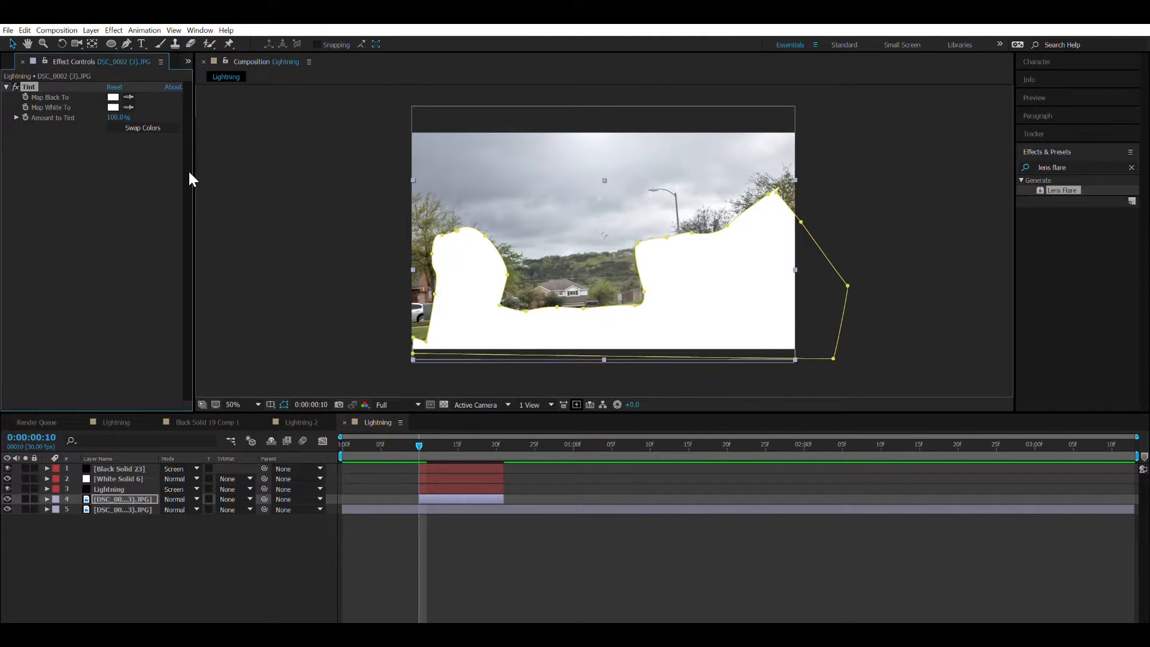
# Set the photo copy's tint amount to 32% and feather its mask by 515 pixels.
pyautogui.moveTo(118, 117); pyautogui.dragTo(55, 117)
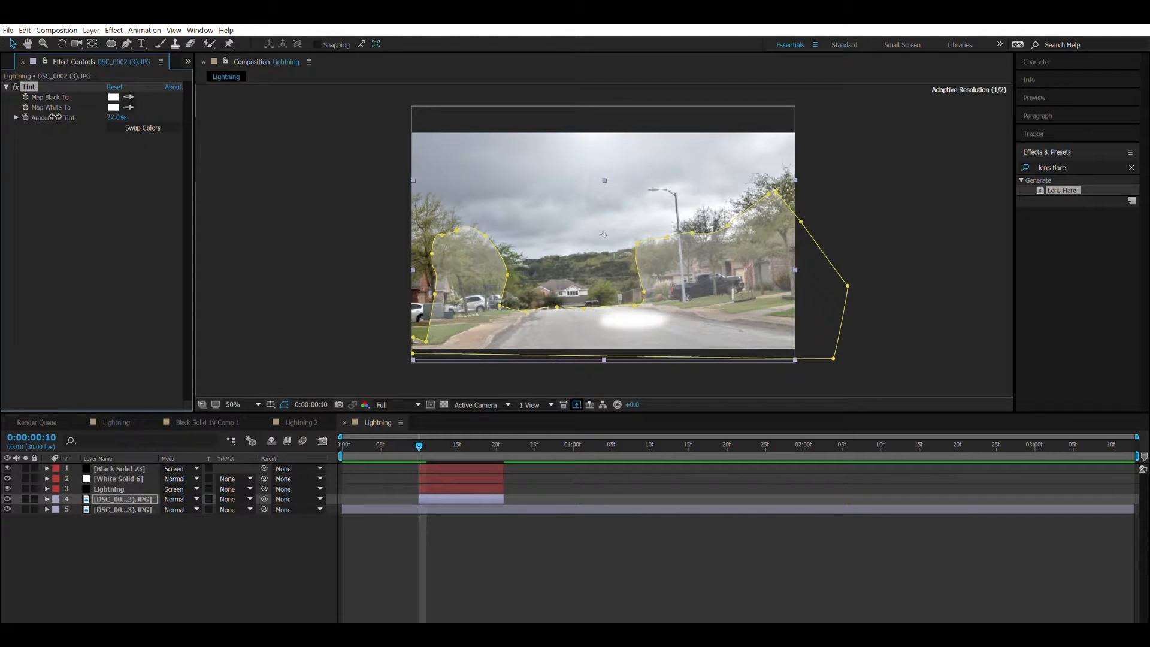
pyautogui.click(121, 486)
pyautogui.press('f')
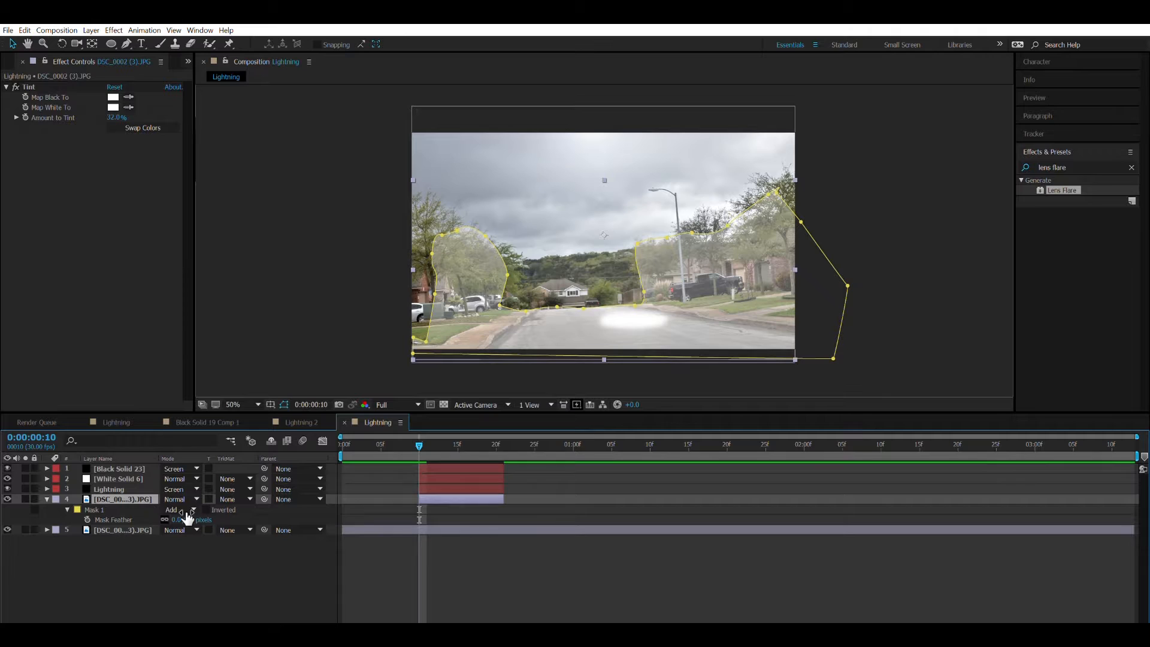
pyautogui.moveTo(195, 510); pyautogui.dragTo(486, 505)
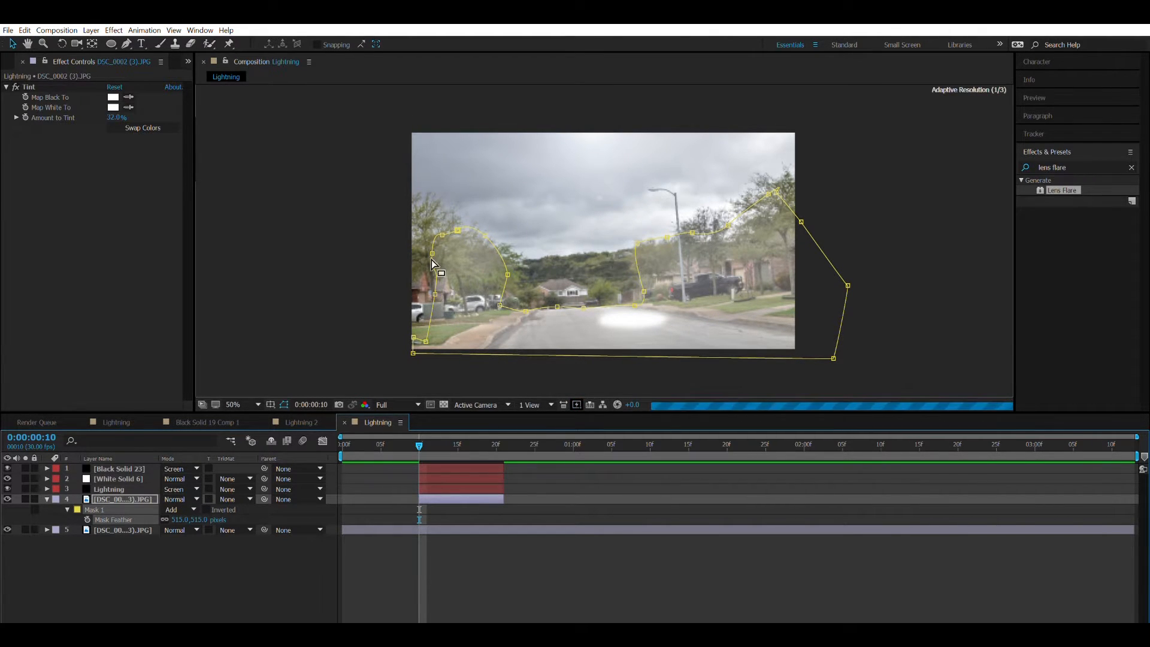
pyautogui.click(354, 286)
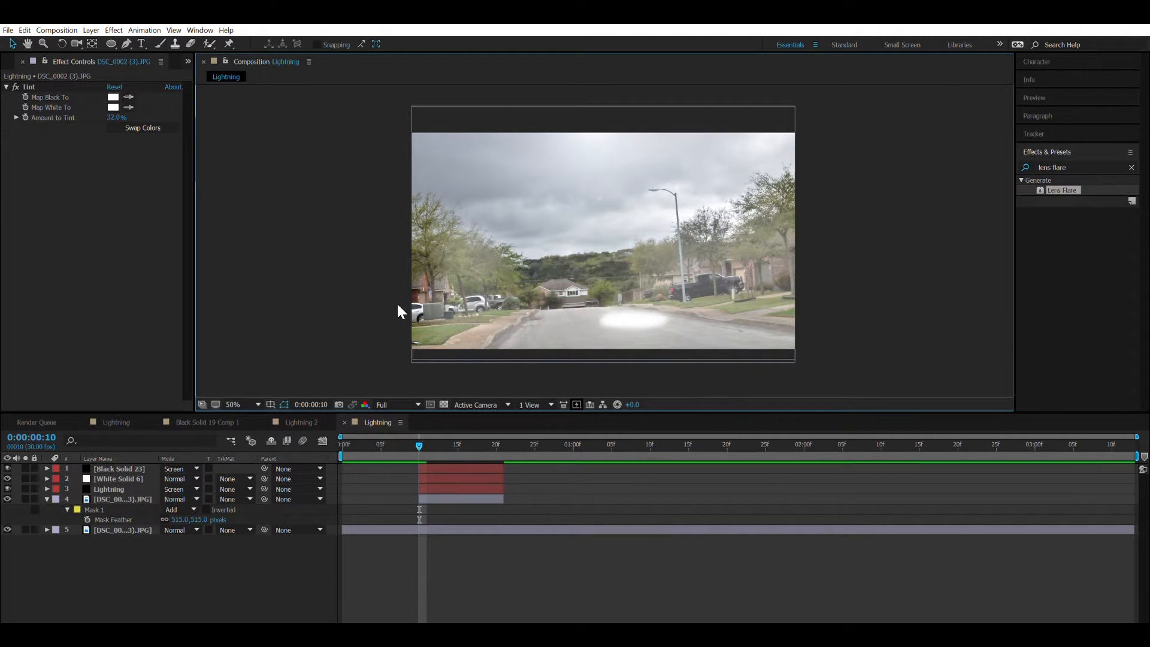
# Reshape the left end of the photo copy's mask outward and upward so it covers more of the left-hand trees.
pyautogui.click(437, 293)
pyautogui.click(123, 499)
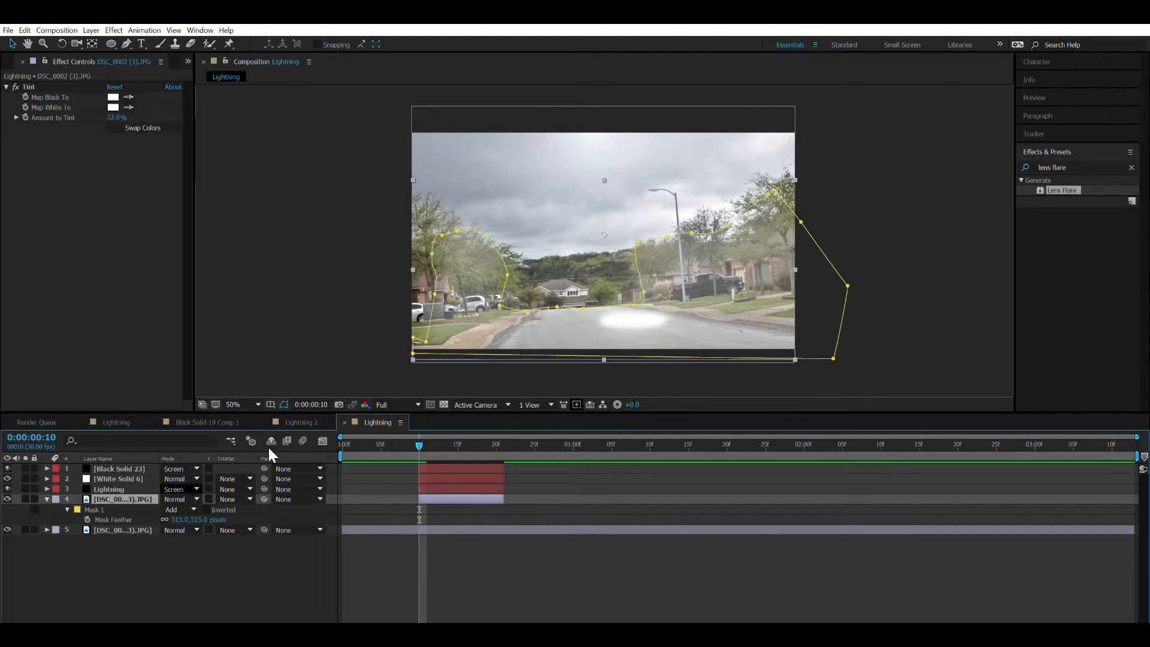
pyautogui.moveTo(432, 254); pyautogui.dragTo(422, 247)
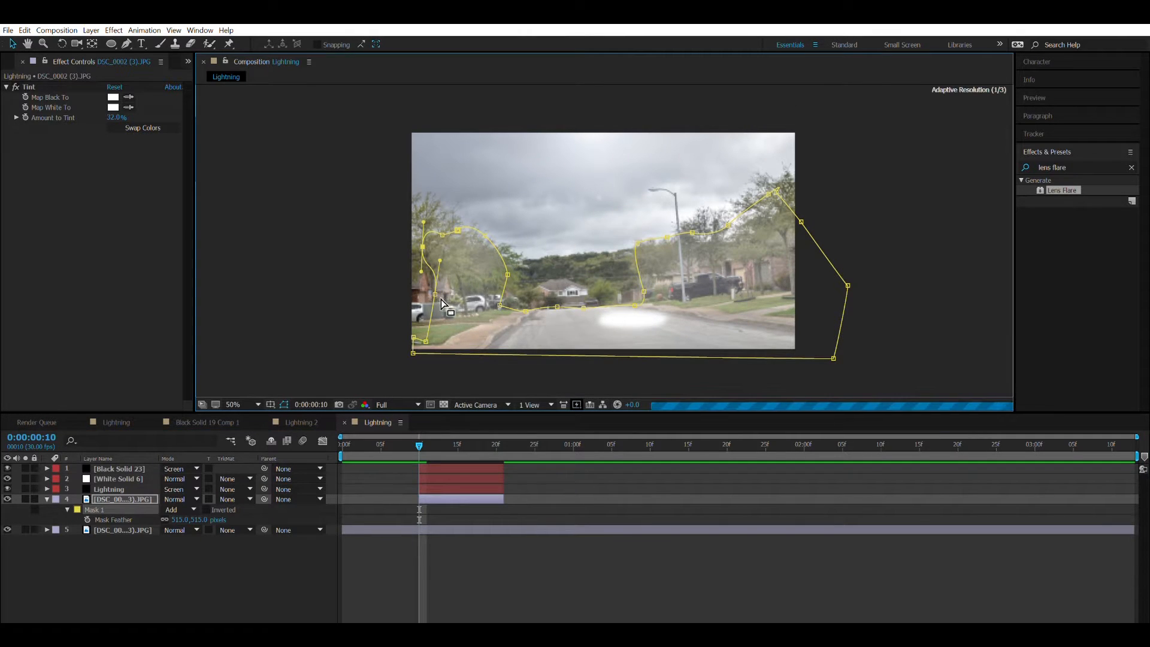
pyautogui.moveTo(435, 292); pyautogui.dragTo(422, 293)
pyautogui.moveTo(442, 233); pyautogui.dragTo(478, 236)
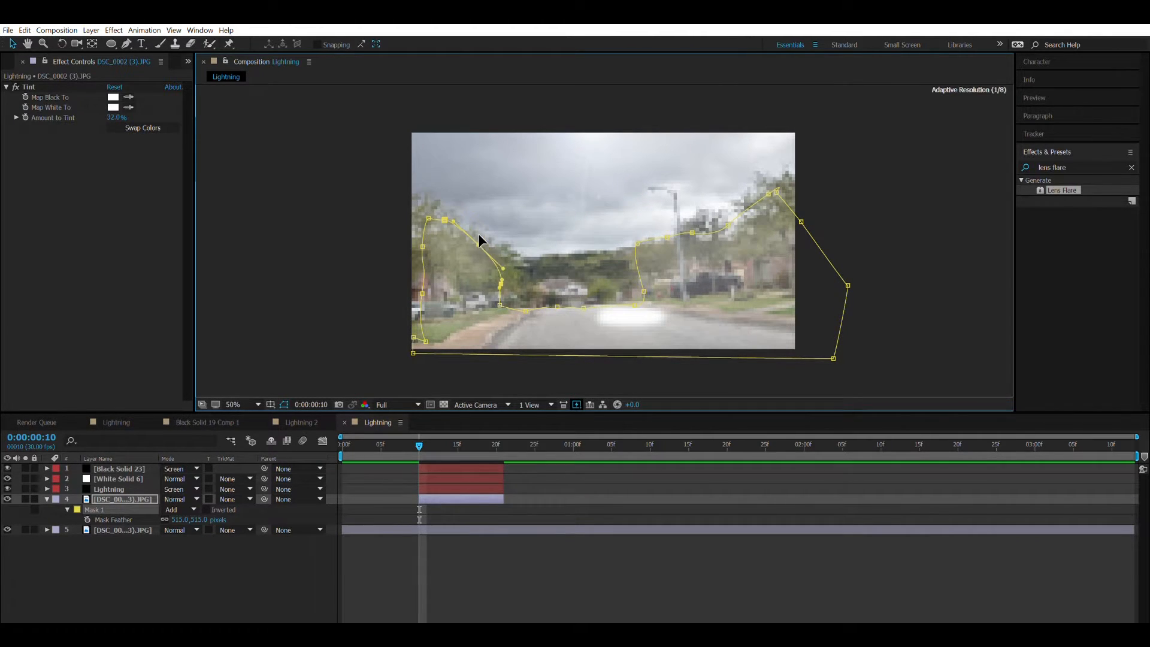
pyautogui.click(390, 288)
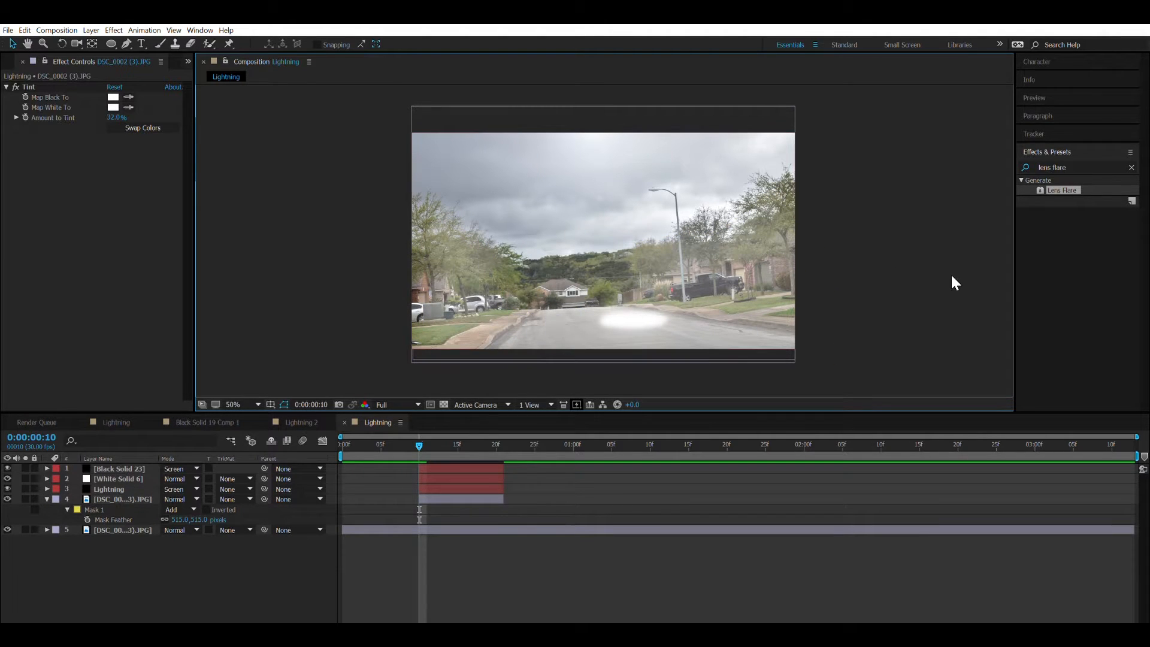
# Trim the start of the tinted photo copy to frame 11, one frame after the lightning layers, and preview the strike.
pyautogui.press('space')
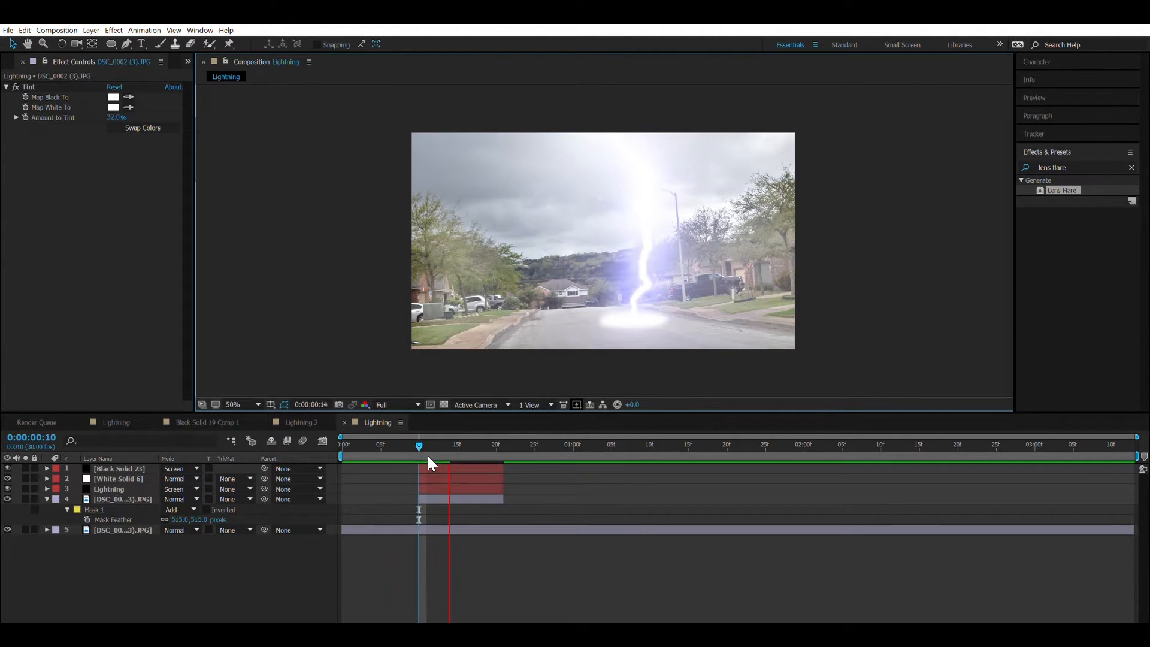
pyautogui.click(414, 434)
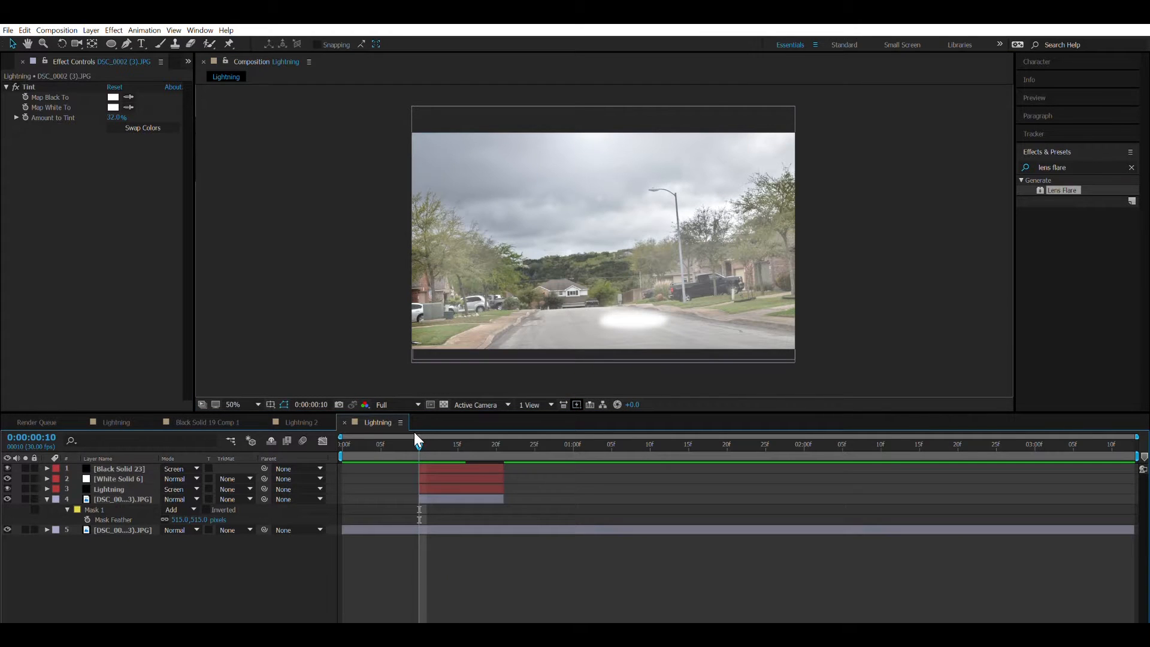
pyautogui.press('pagedown')
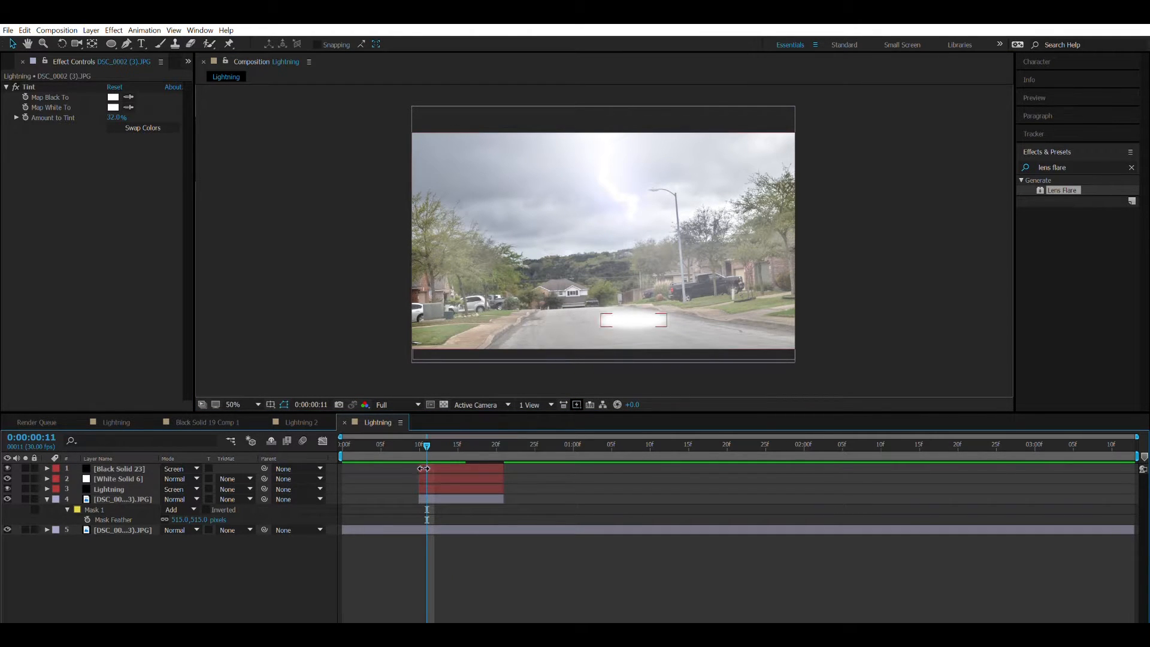
pyautogui.click(424, 498)
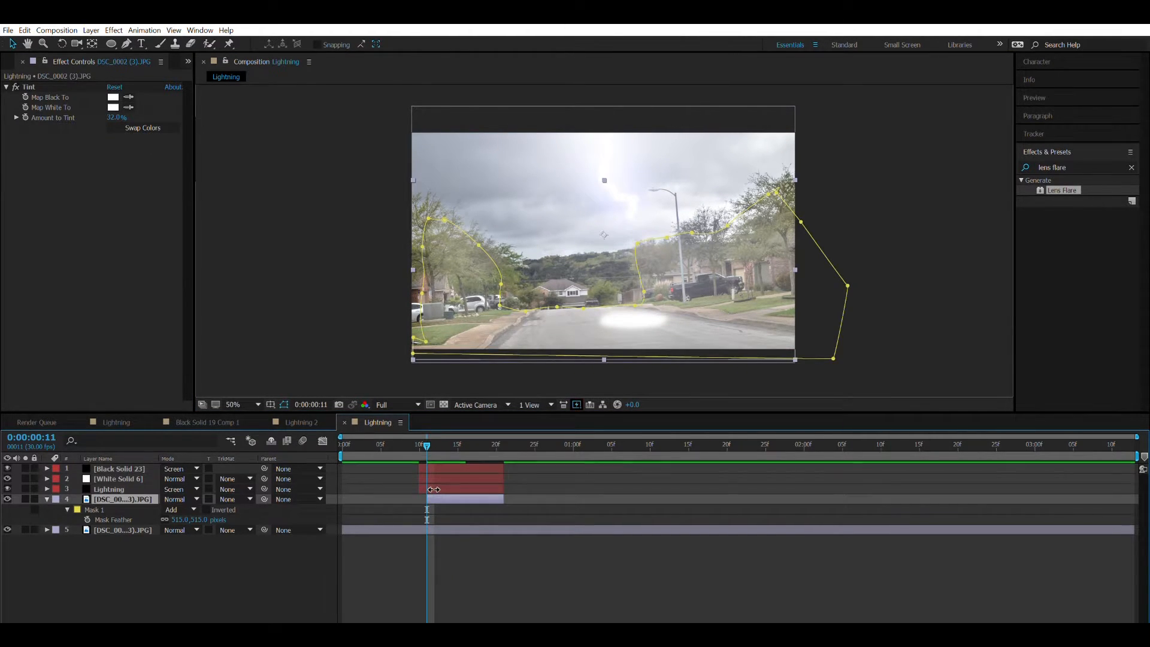
pyautogui.click(414, 439)
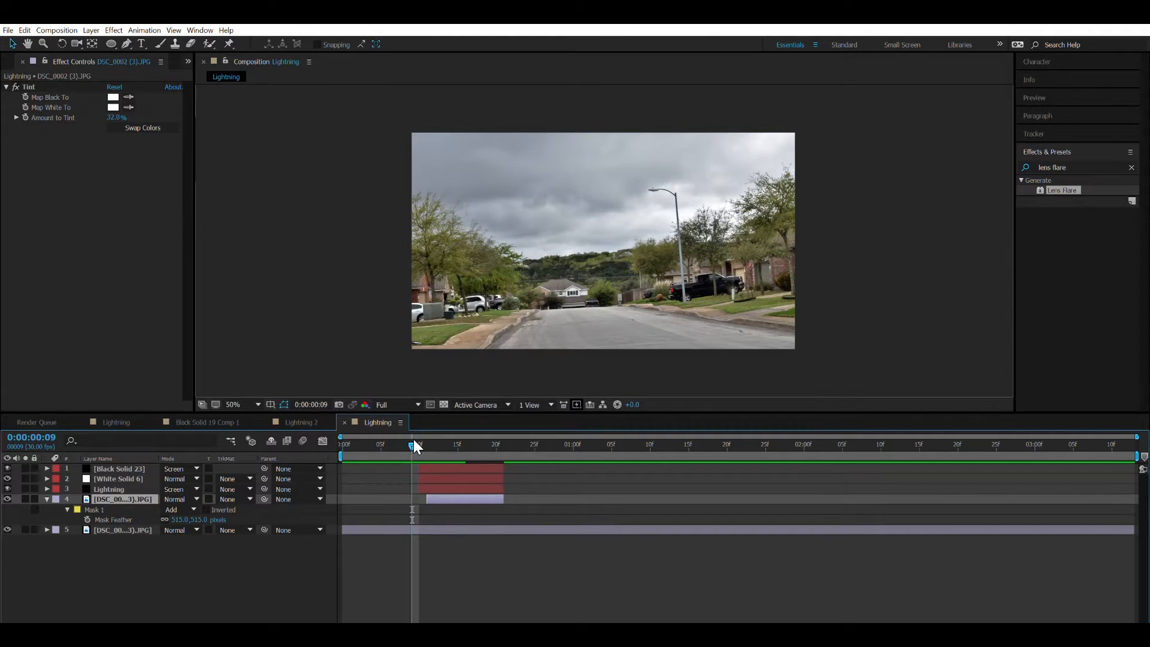
pyautogui.press('space')
# Compare frames 20 and 21 at the end of the strike and play the lightning through to frame 25.
pyautogui.click(426, 441)
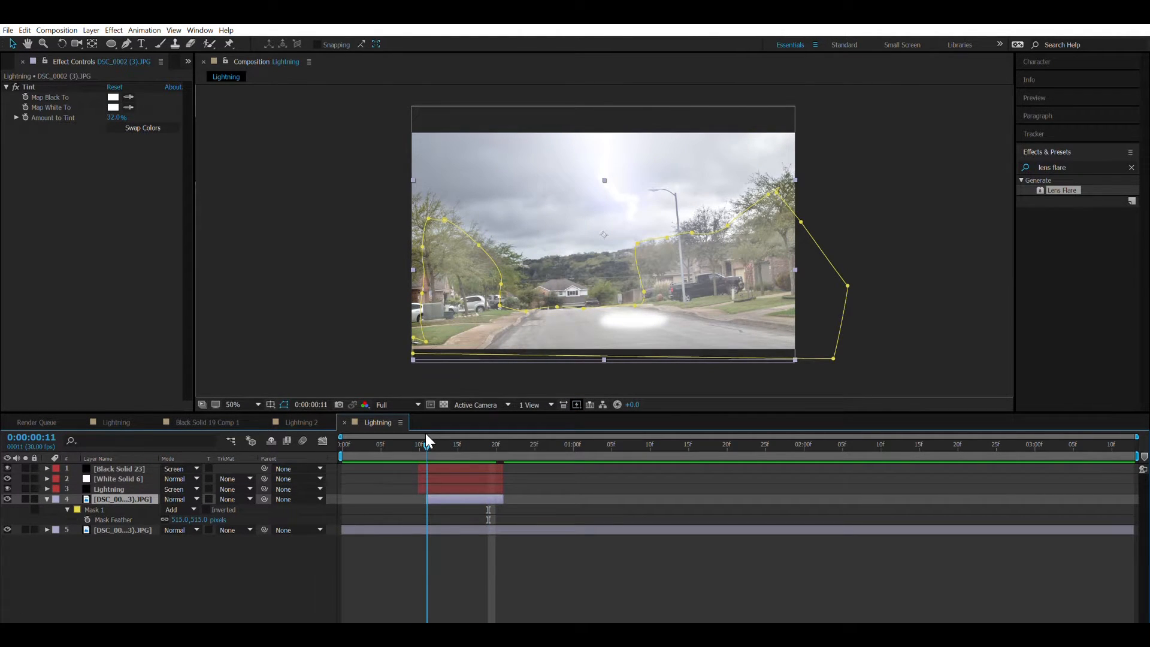
pyautogui.moveTo(426, 436); pyautogui.dragTo(494, 439)
pyautogui.press('pagedown')
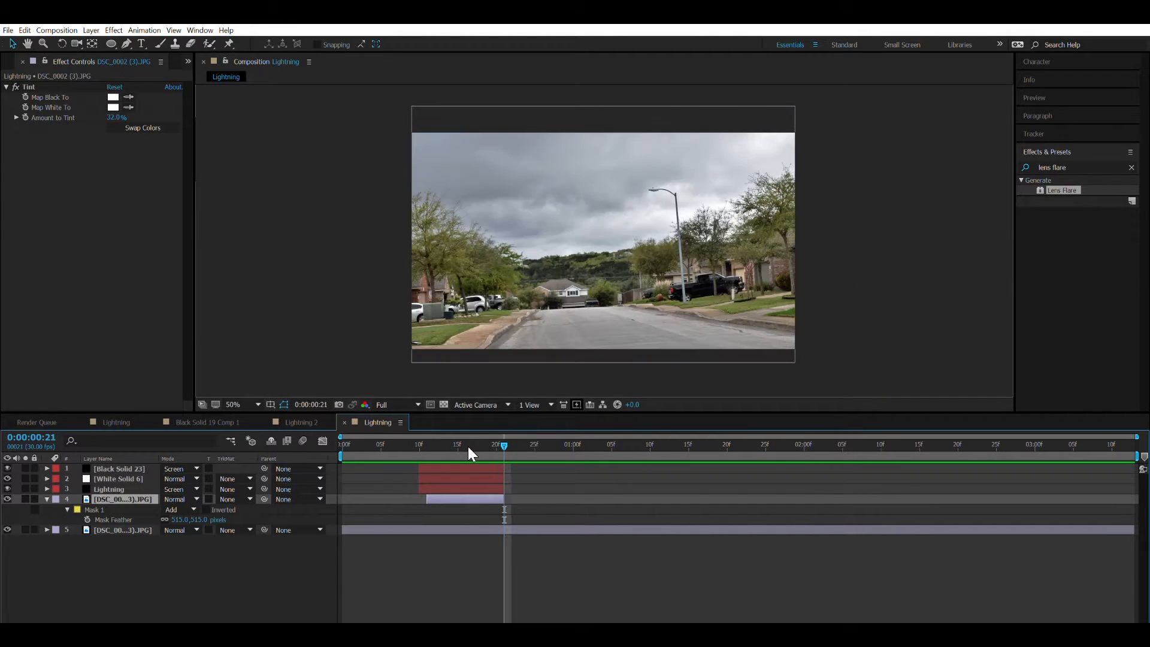
pyautogui.press('pageup')
pyautogui.press('pagedown')
pyautogui.press('pageup')
pyautogui.press('pagedown')
pyautogui.press('pageup')
pyautogui.press('pagedown')
pyautogui.press('pageup')
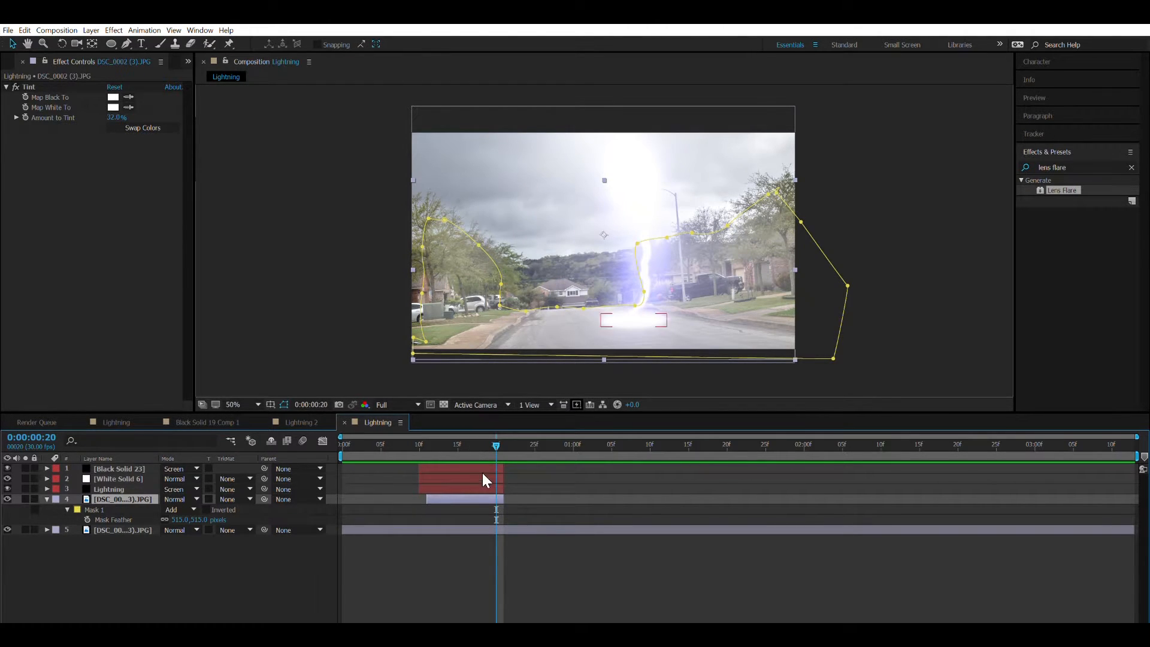
pyautogui.click(404, 443)
pyautogui.press('space')
pyautogui.moveTo(416, 443); pyautogui.dragTo(534, 451)
pyautogui.click(345, 341)
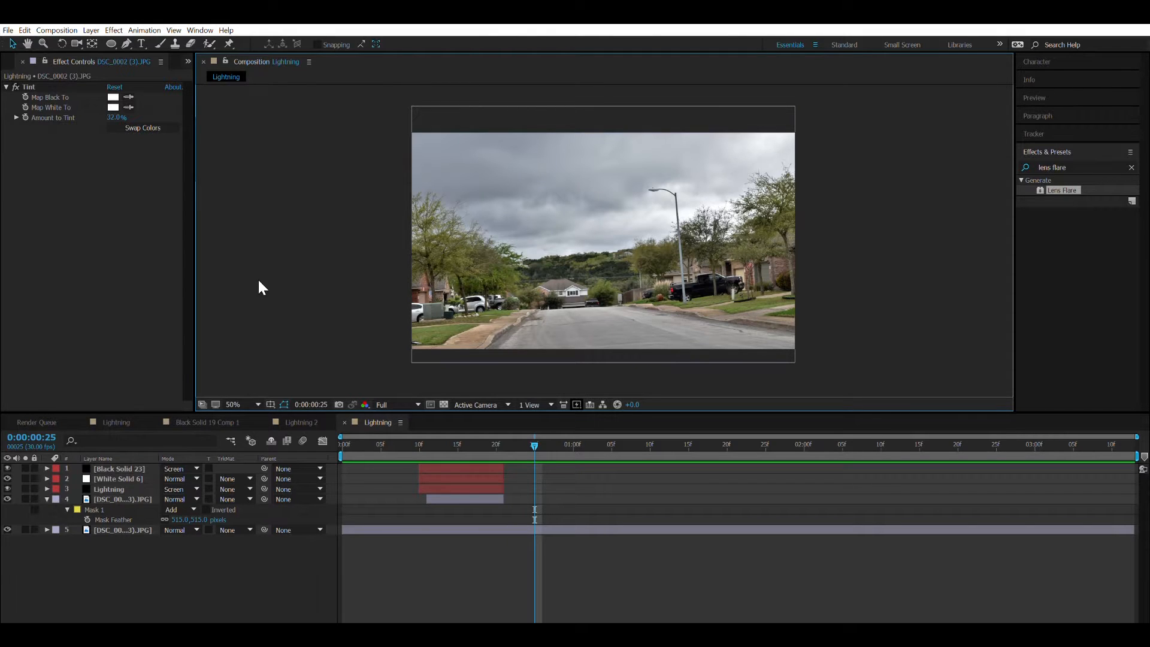
# Create a new black solid above all layers and rename it Burn Mark.
pyautogui.click(47, 499)
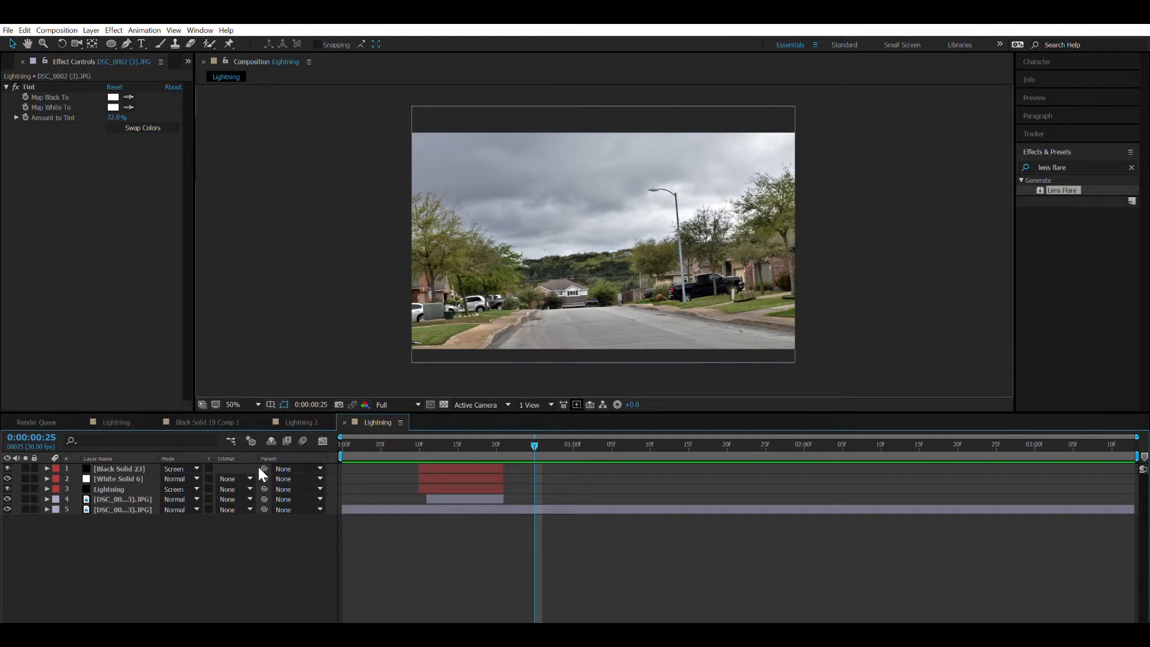
pyautogui.hotkey('ctrl', 'y')
pyautogui.press('Return')
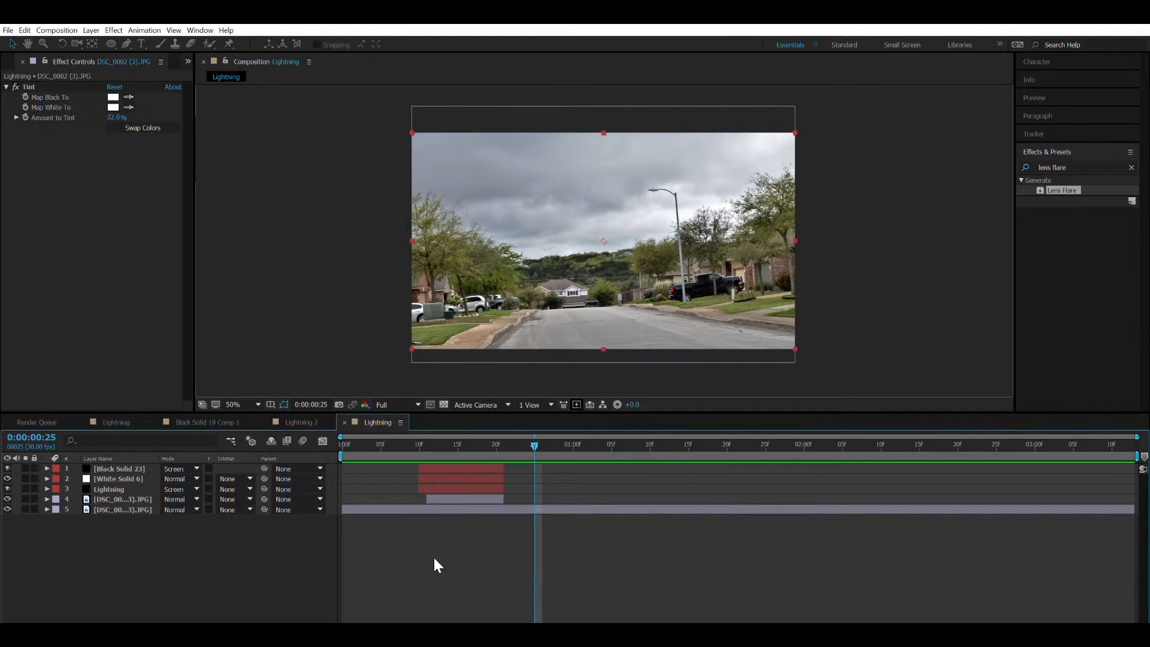
pyautogui.press('Return')
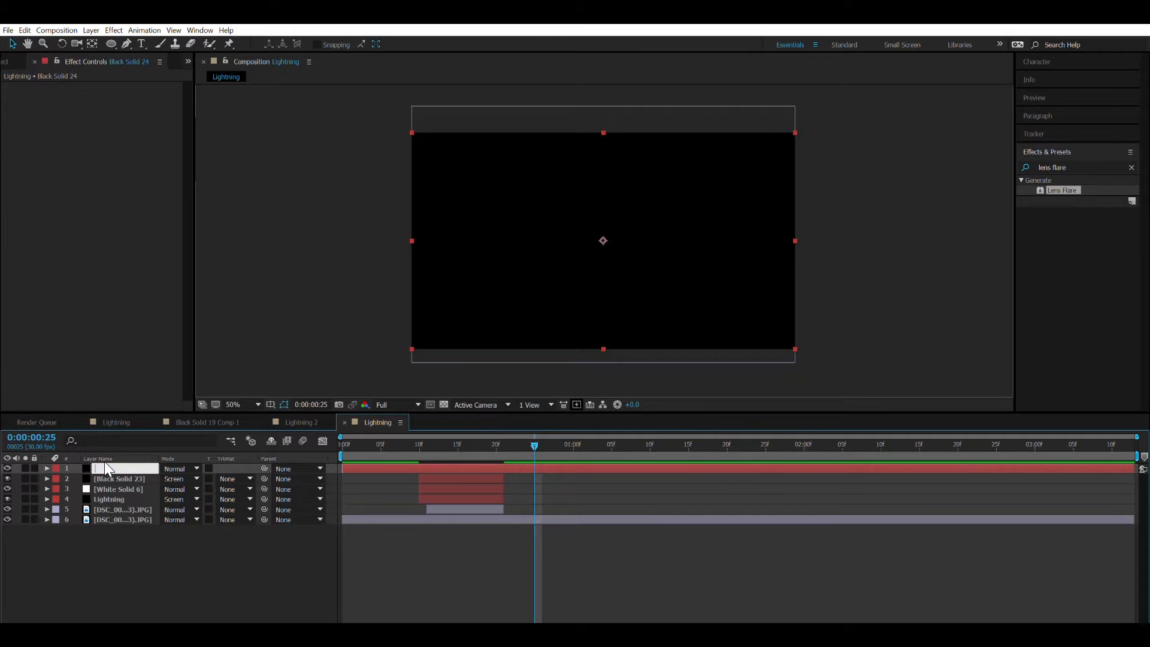
pyautogui.write('Burn Mark')
pyautogui.press('Return')
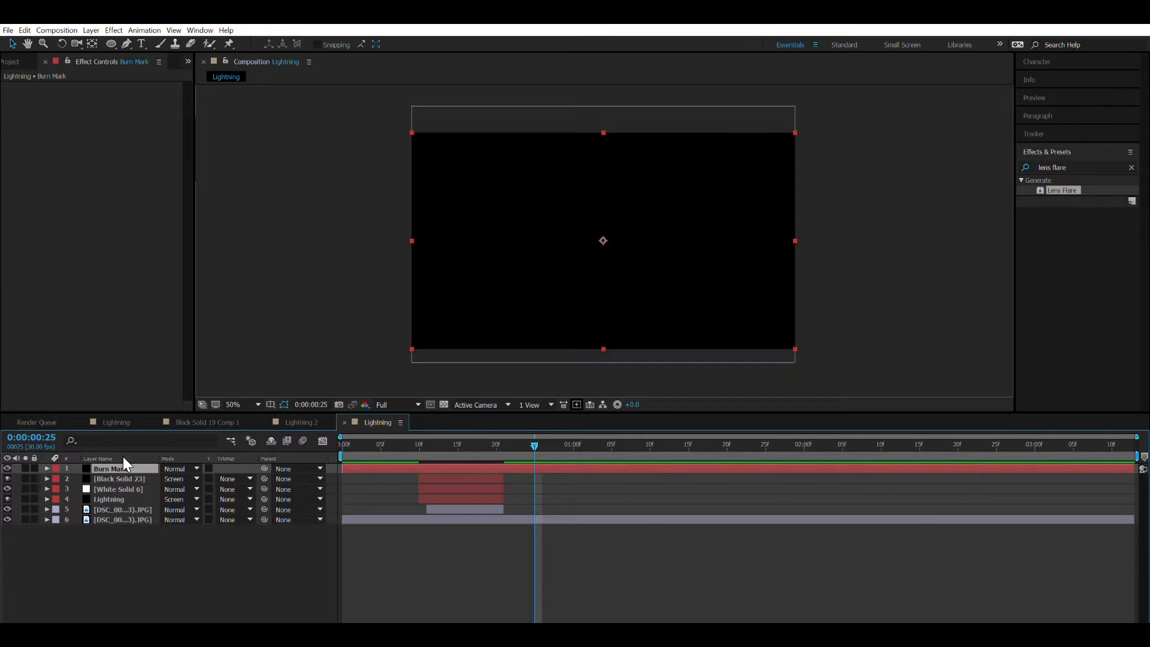
# Pre-compose the Burn Mark layer as Burn Mark Comp 1 and open it with the transparency grid shown.
pyautogui.hotkey('ctrl', 'shift', 'c')
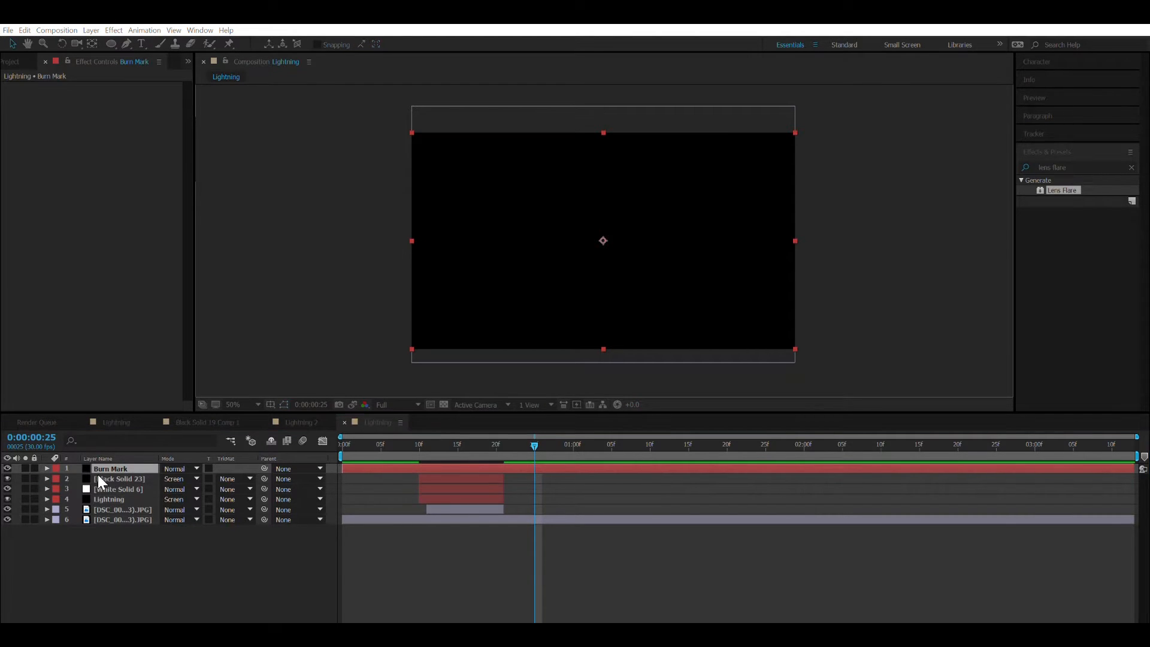
pyautogui.press('Return')
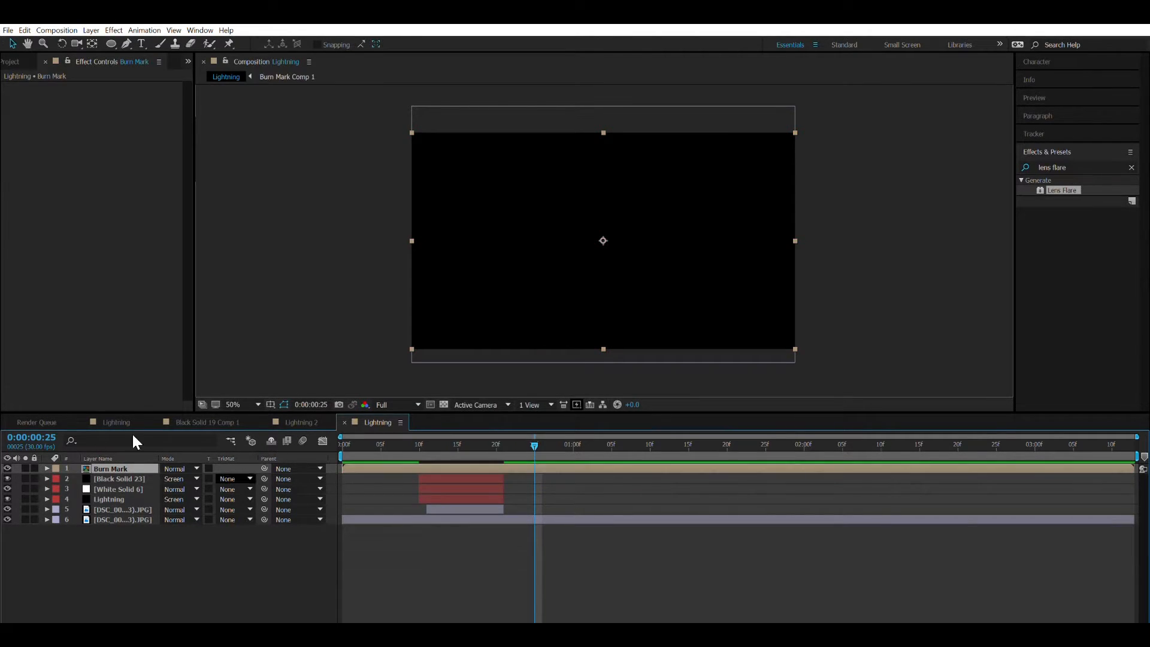
pyautogui.doubleClick(126, 467)
pyautogui.click(447, 385)
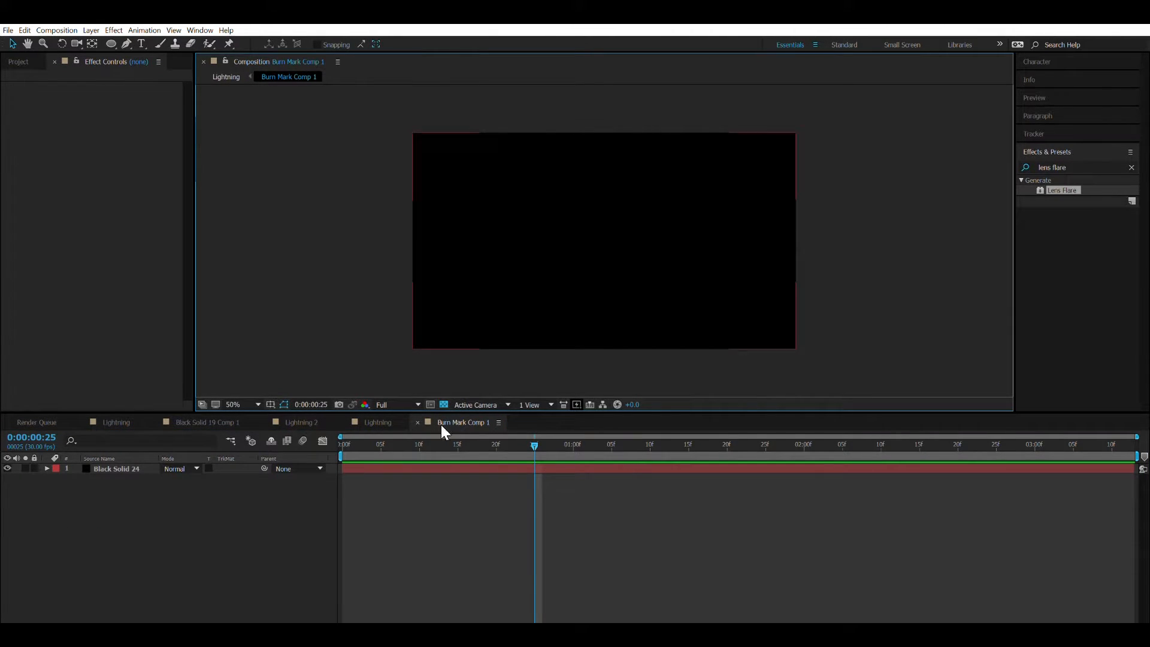
pyautogui.click(444, 405)
# Draw a centred circular mask on the black solid, about half the frame's height across.
pyautogui.click(133, 462)
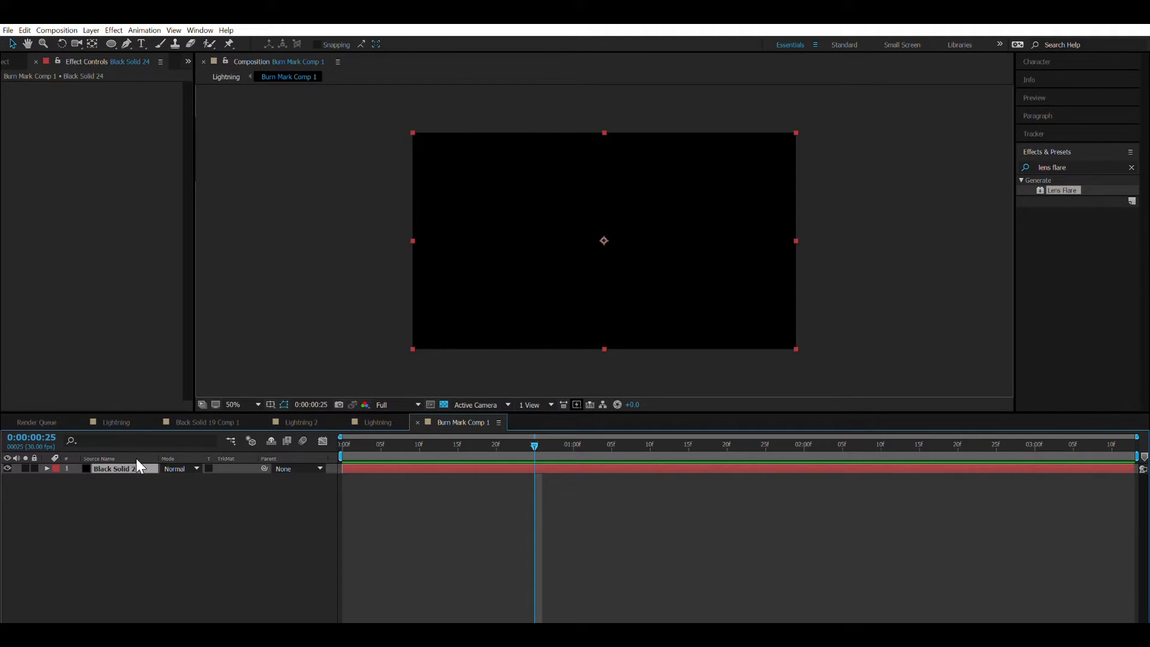
pyautogui.press('q')
pyautogui.moveTo(609, 237); pyautogui.dragTo(662, 273)
pyautogui.press('v')
# Find the Turbulent Displace effect and apply it to the black circle.
pyautogui.click(1063, 168)
pyautogui.click(1050, 167)
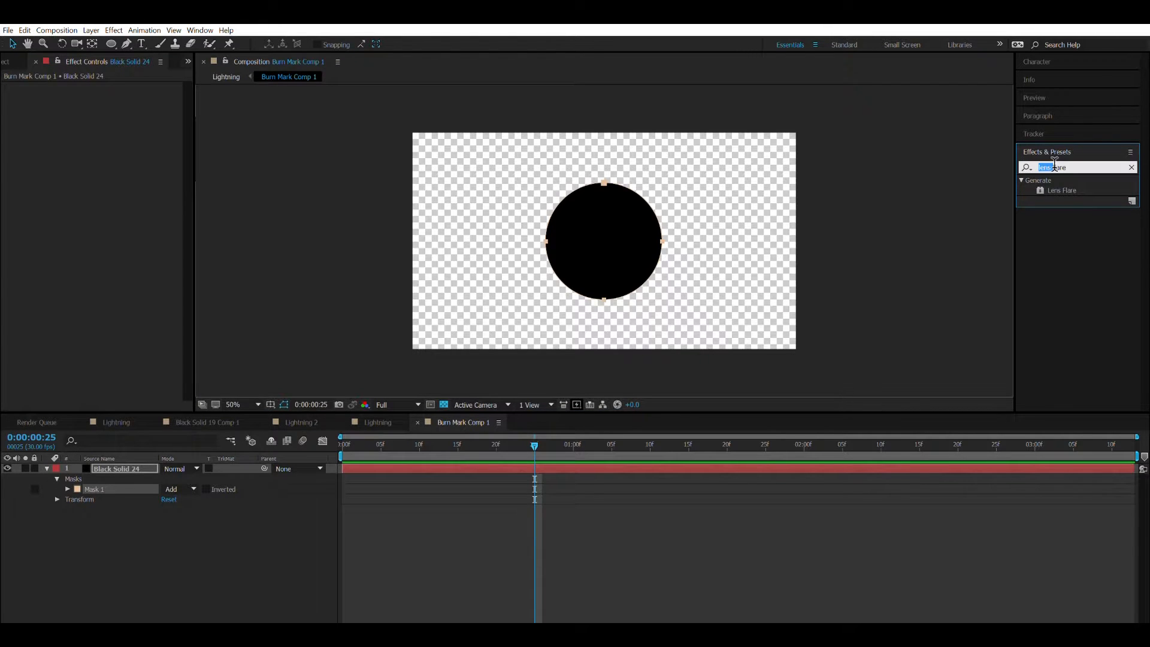
pyautogui.write('turbulant')
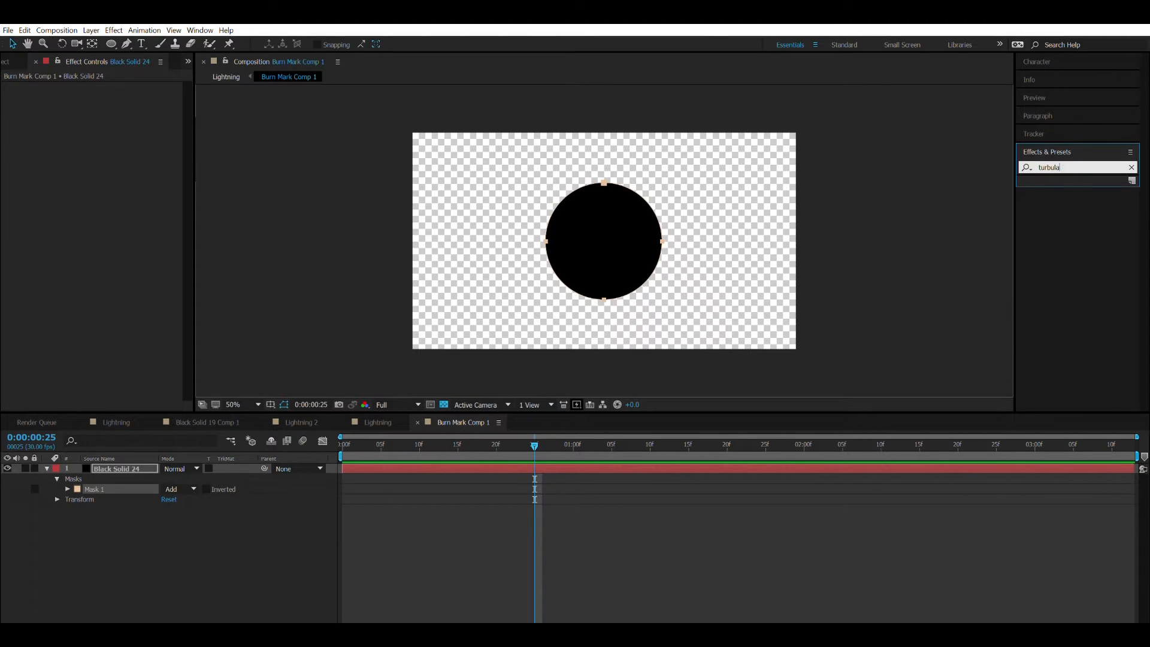
pyautogui.press('BackSpace')
pyautogui.write('ence')
pyautogui.press('BackSpace')
pyautogui.press('BackSpace')
pyautogui.press('BackSpace')
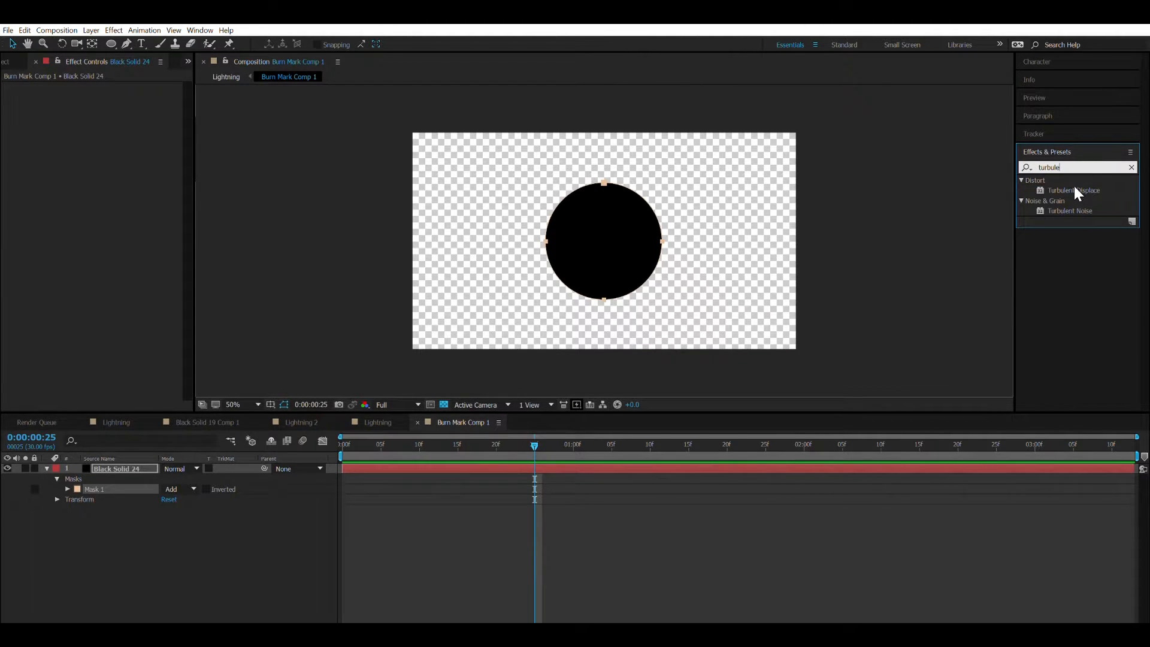
pyautogui.moveTo(1073, 193); pyautogui.dragTo(817, 269)
pyautogui.moveTo(1083, 192); pyautogui.dragTo(640, 260)
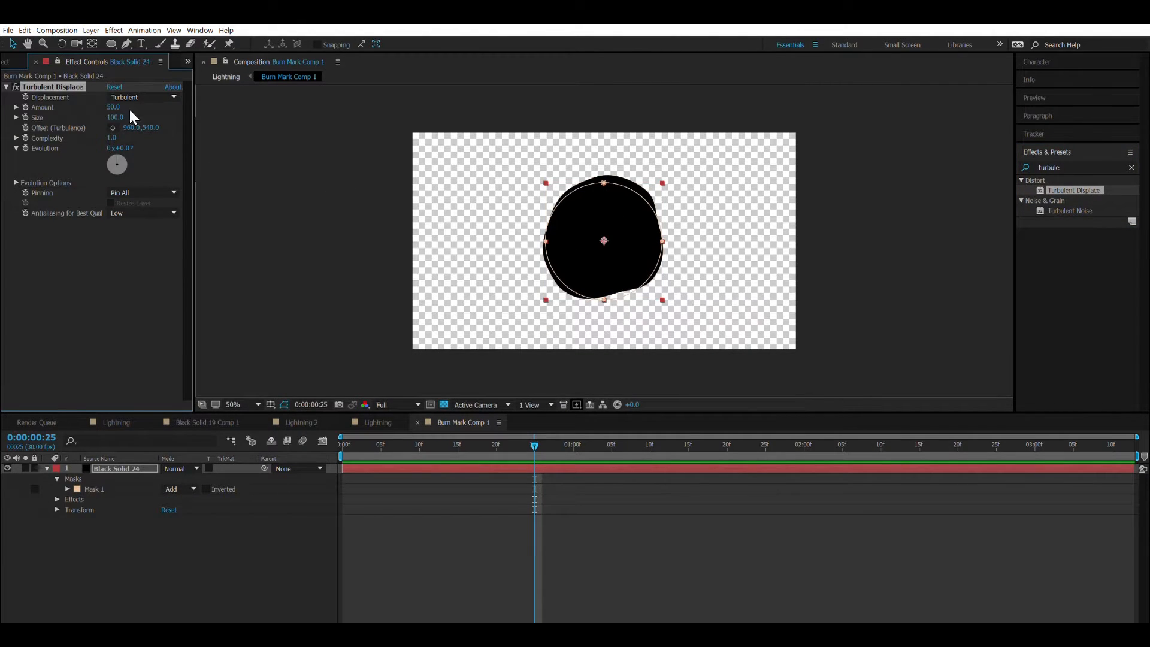
# Set Turbulent Displace to amount 206, size 18 and complexity 3, and collapse its settings.
pyautogui.moveTo(114, 108); pyautogui.dragTo(235, 120)
pyautogui.write('1')
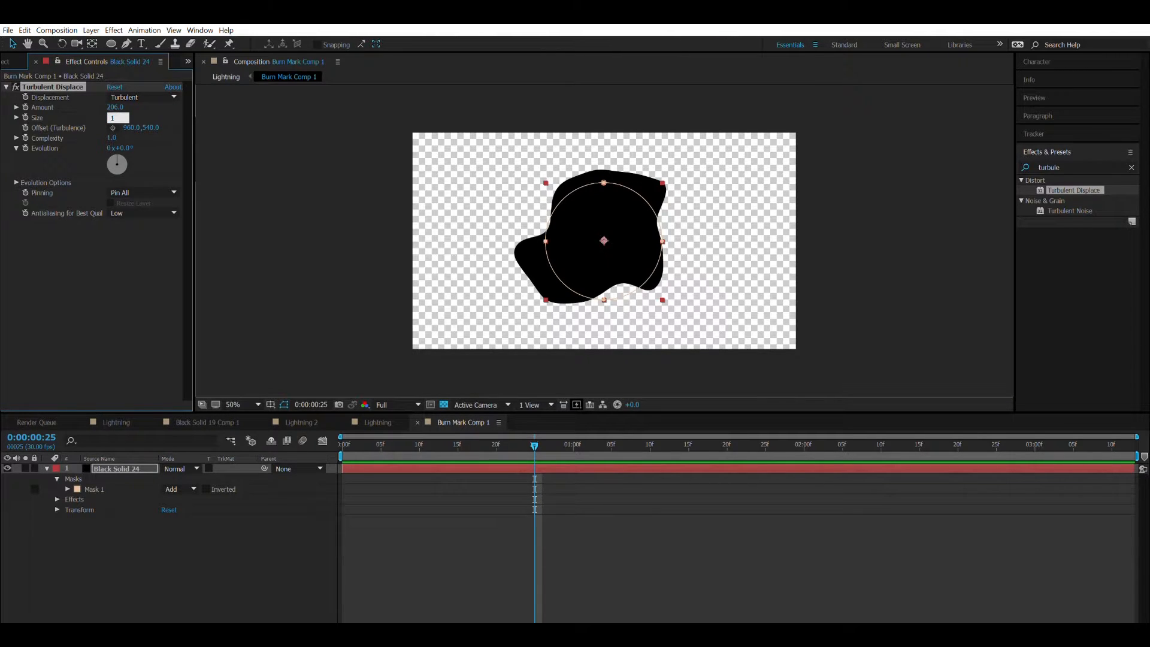
pyautogui.write('8')
pyautogui.press('Return')
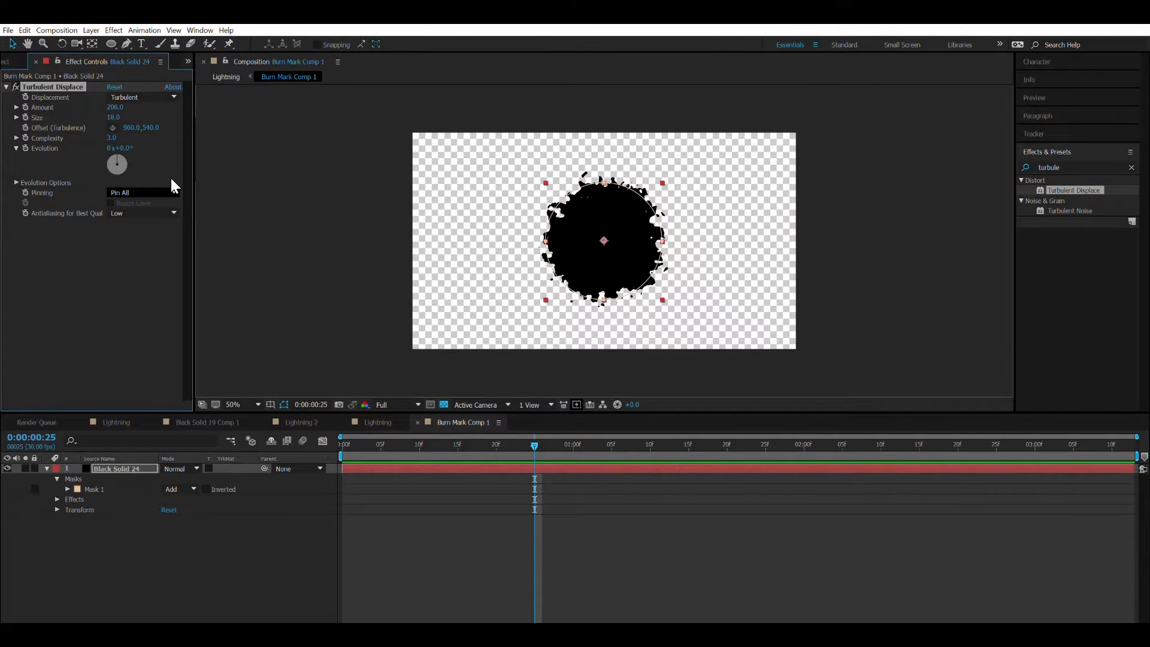
pyautogui.click(255, 170)
pyautogui.click(7, 87)
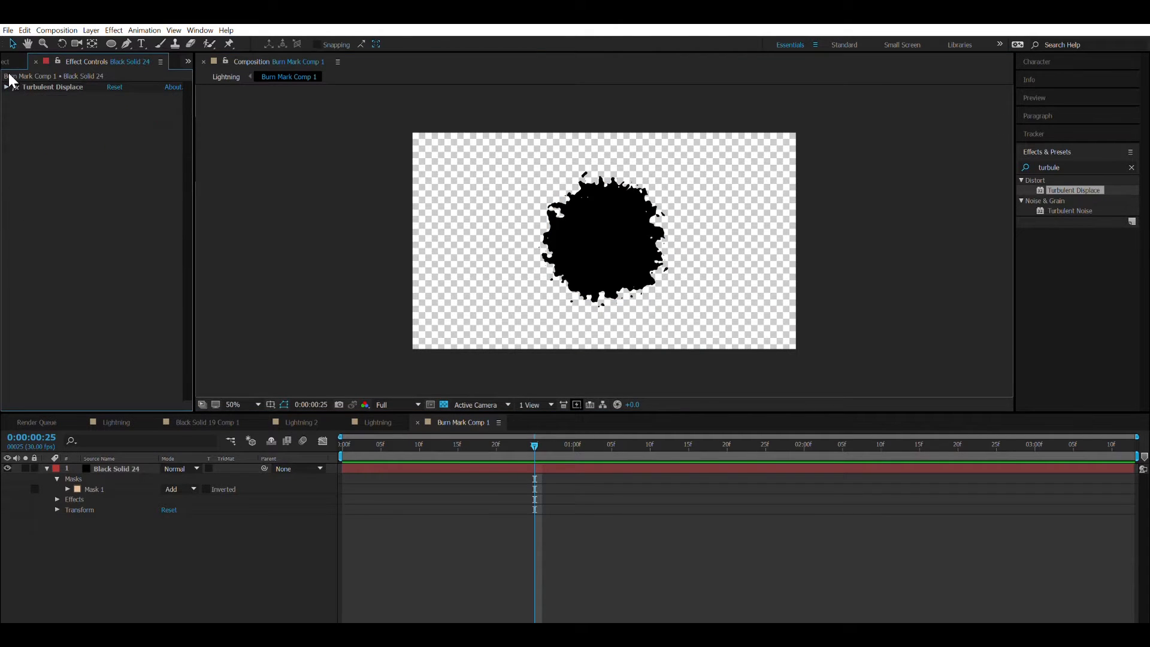
# Find the Roughen Edges effect and apply it to the displaced black circle.
pyautogui.click(1062, 161)
pyautogui.doubleClick(1062, 161)
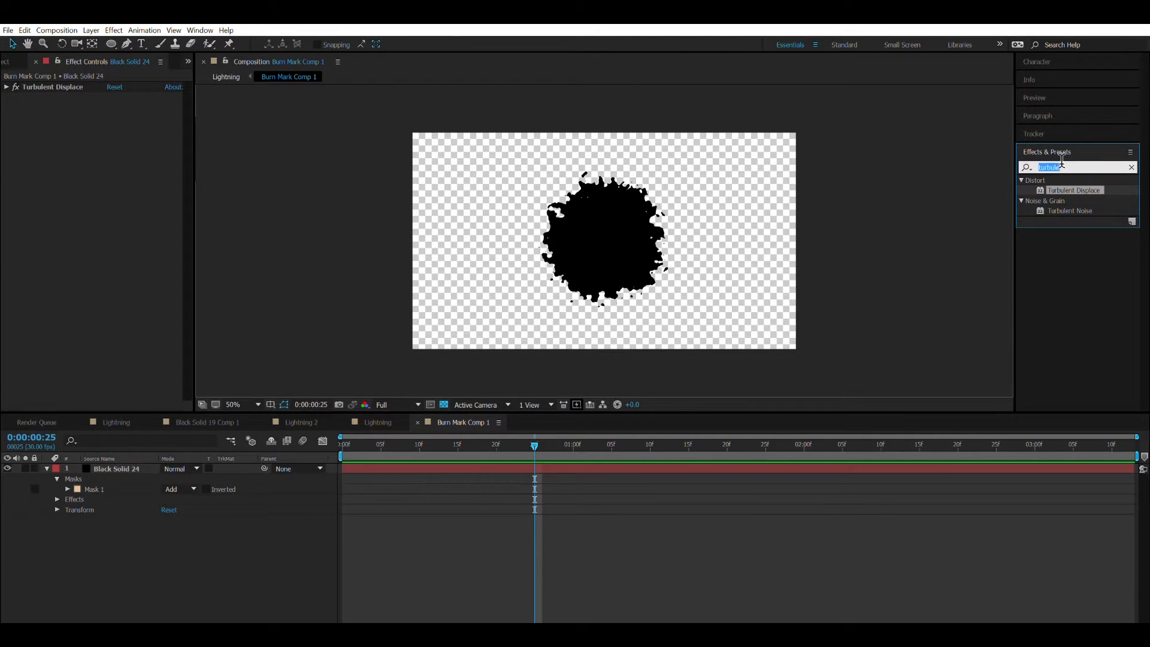
pyautogui.write('roughne')
pyautogui.press('BackSpace')
pyautogui.press('BackSpace')
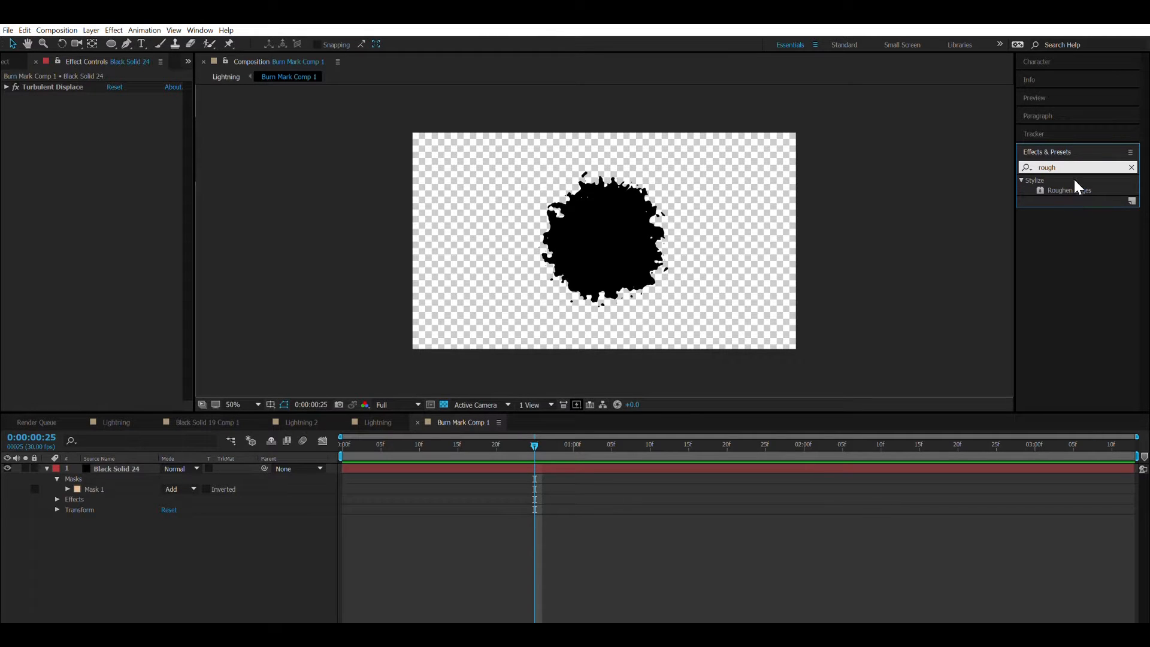
pyautogui.moveTo(1075, 190); pyautogui.dragTo(629, 261)
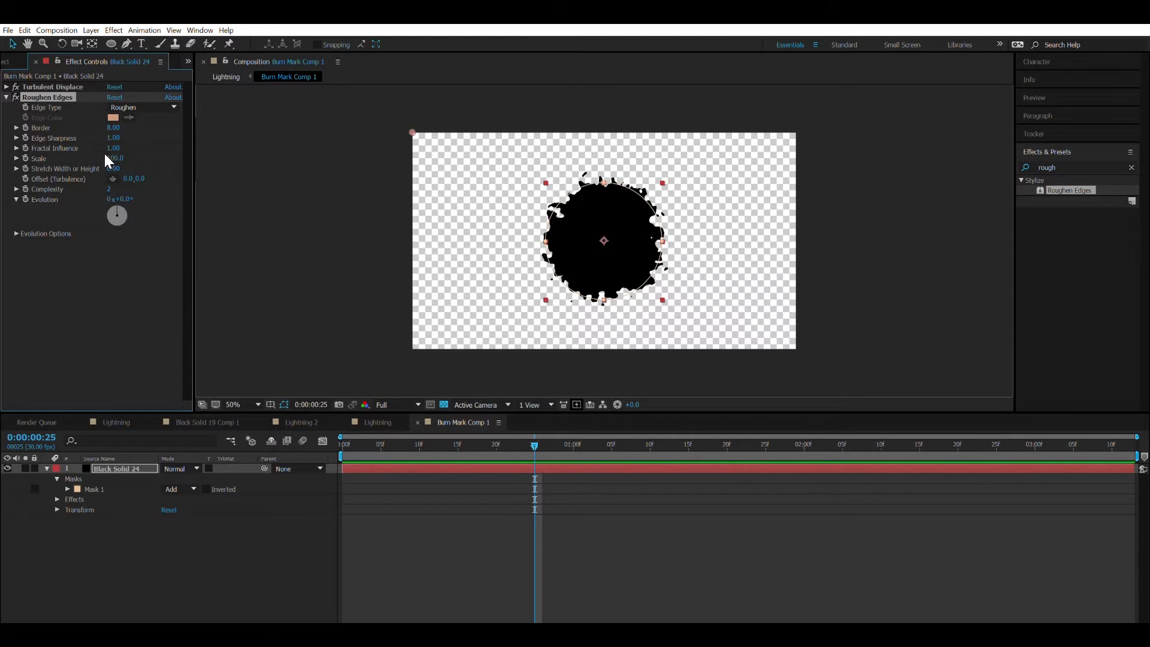
# In Roughen Edges on the black circle, set the border to 80 and the complexity to 9.
pyautogui.click(114, 128)
pyautogui.press('Return')
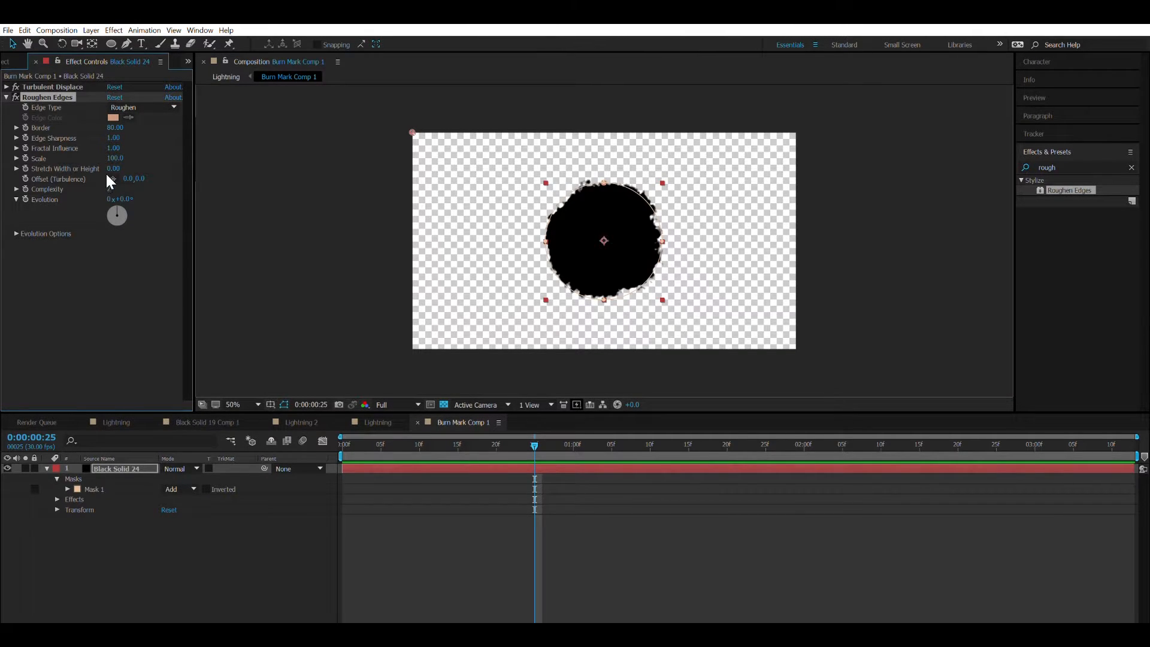
pyautogui.click(112, 189)
pyautogui.write('9')
pyautogui.press('Return')
pyautogui.click(261, 206)
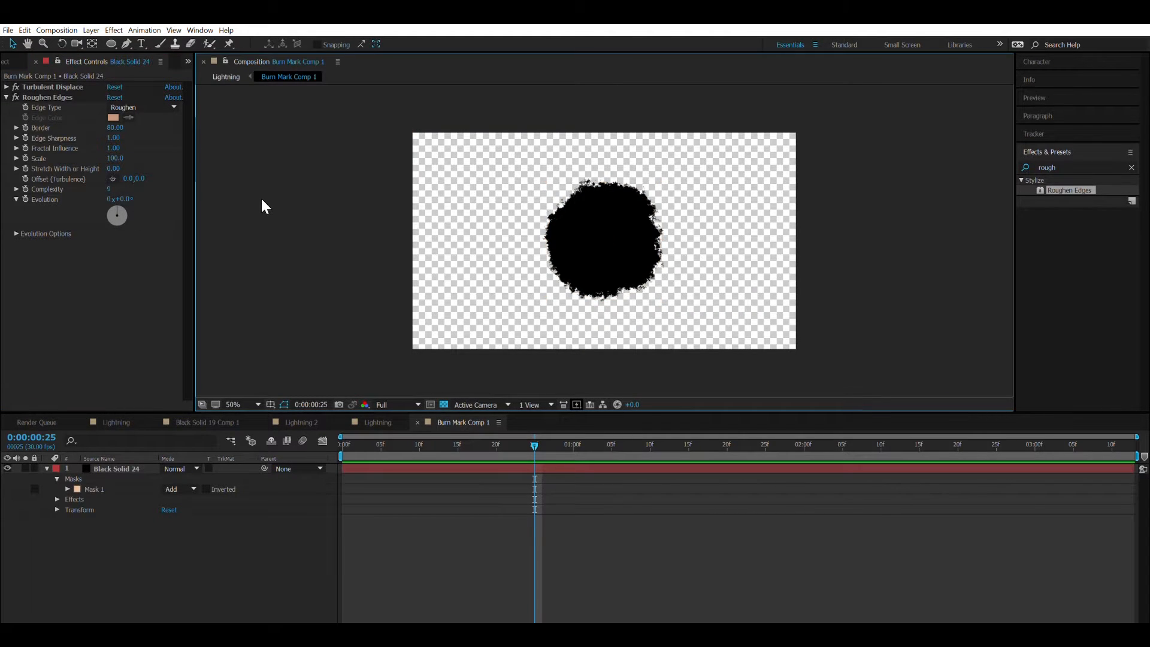
# Reveal the black circle's mask feather and set the Roughen Edges evolution to 12°.
pyautogui.click(120, 467)
pyautogui.press('f')
pyautogui.moveTo(185, 487)
pyautogui.mouseDown()
pyautogui.moveTo(369, 434)
pyautogui.moveTo(224, 472)
pyautogui.moveTo(108, 471)
pyautogui.mouseUp()
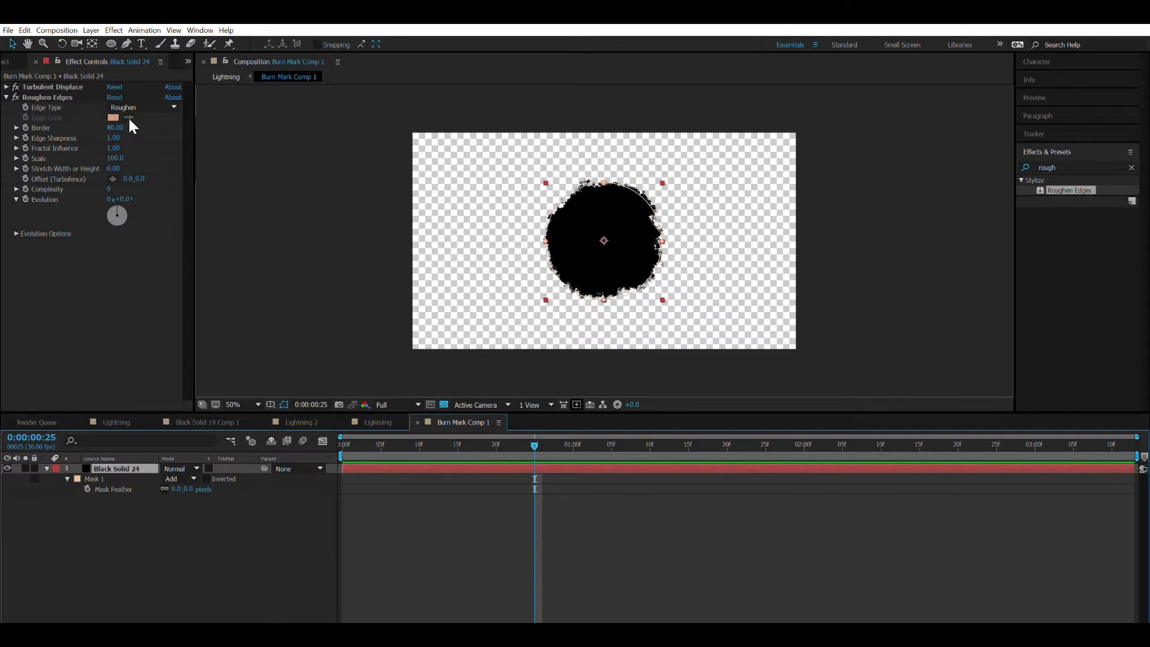
pyautogui.moveTo(127, 196); pyautogui.dragTo(126, 186)
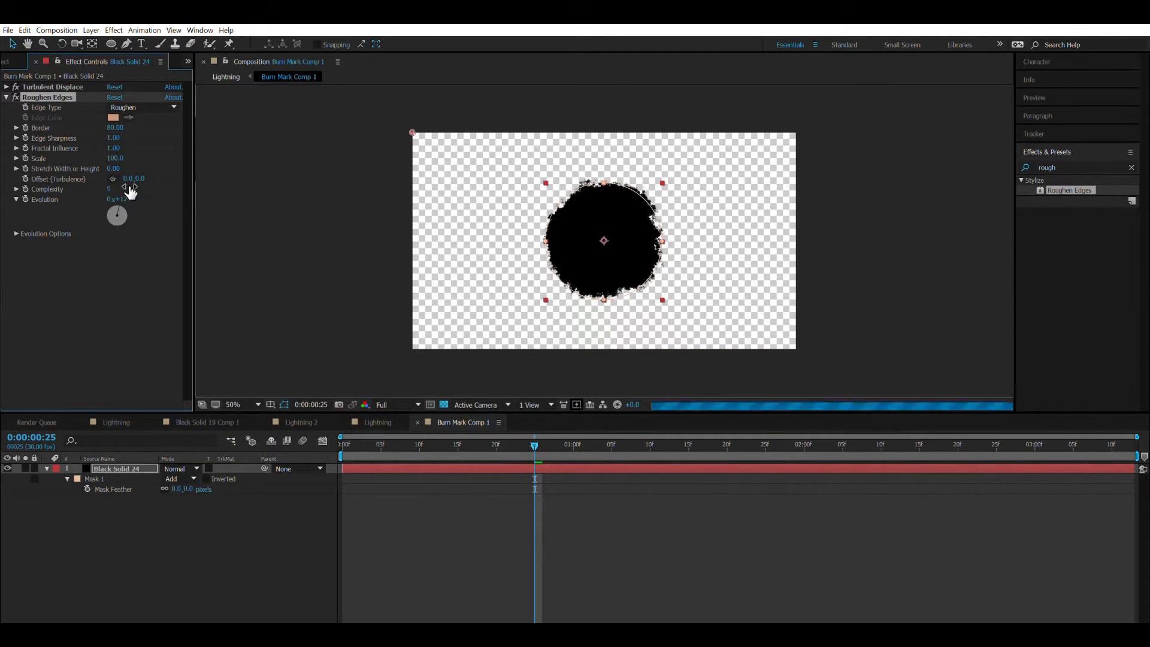
pyautogui.moveTo(124, 139)
pyautogui.mouseDown()
pyautogui.moveTo(270, 120)
pyautogui.moveTo(84, 180)
pyautogui.moveTo(272, 158)
pyautogui.moveTo(260, 168)
pyautogui.mouseUp()
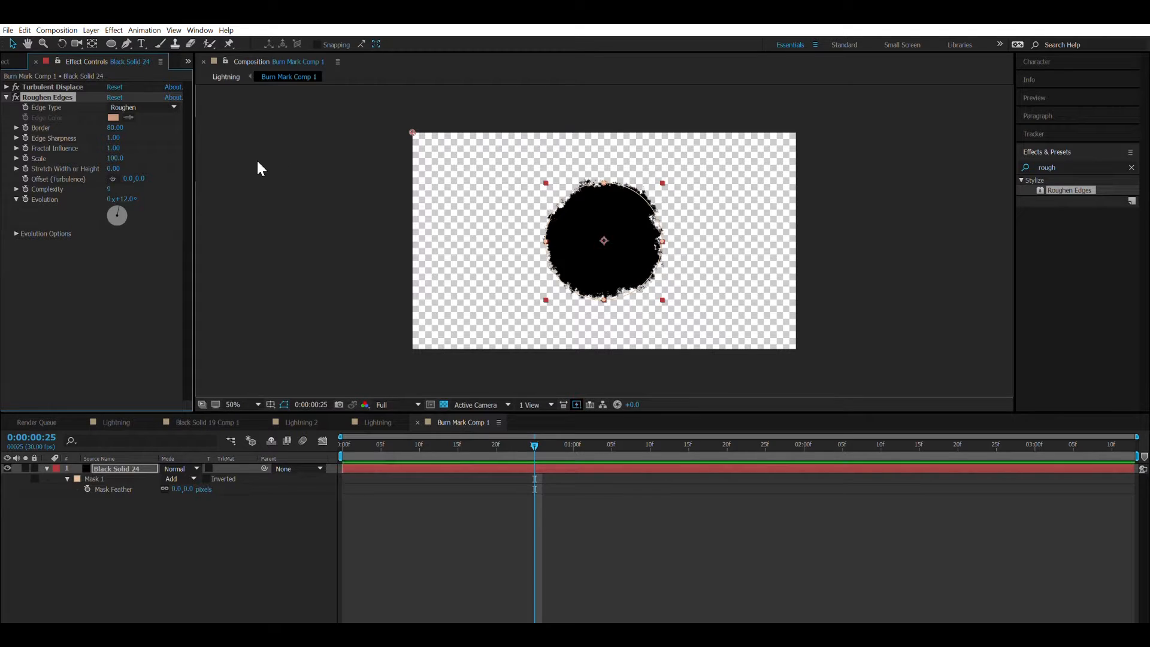
# In Turbulent Displace, set complexity to 9.3, evolution to 71° and amount to 301, and collapse its settings.
pyautogui.click(6, 86)
pyautogui.moveTo(122, 130); pyautogui.dragTo(433, 99)
pyautogui.moveTo(510, 82); pyautogui.dragTo(512, 82)
pyautogui.moveTo(120, 136); pyautogui.dragTo(97, 143)
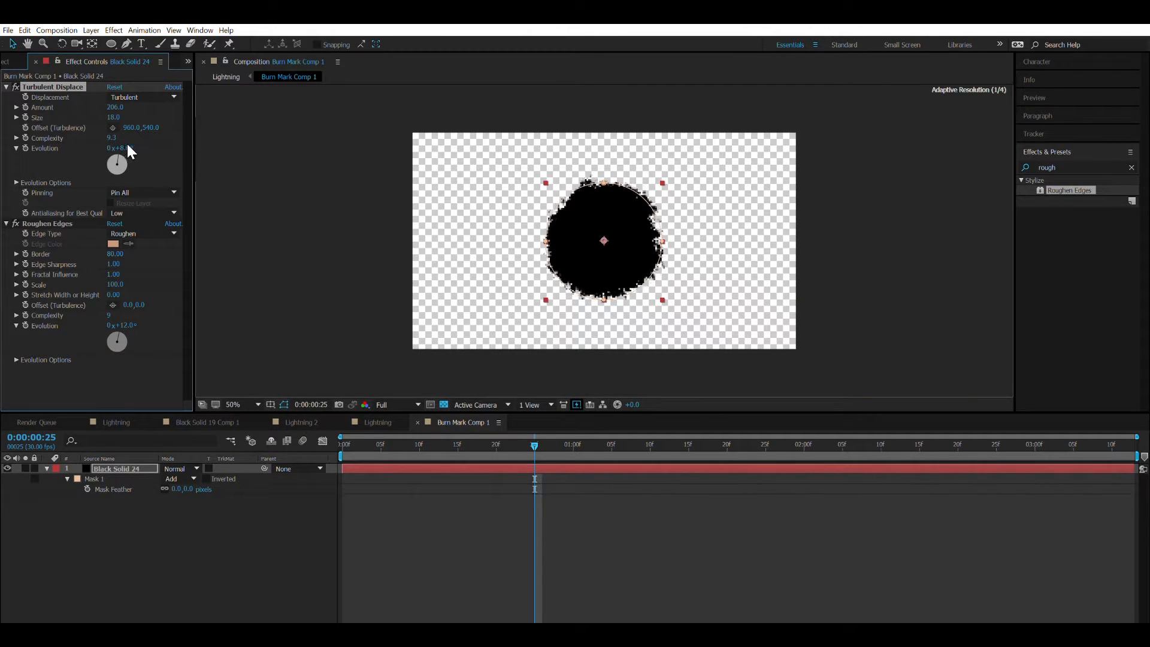
pyautogui.moveTo(130, 148); pyautogui.dragTo(289, 170)
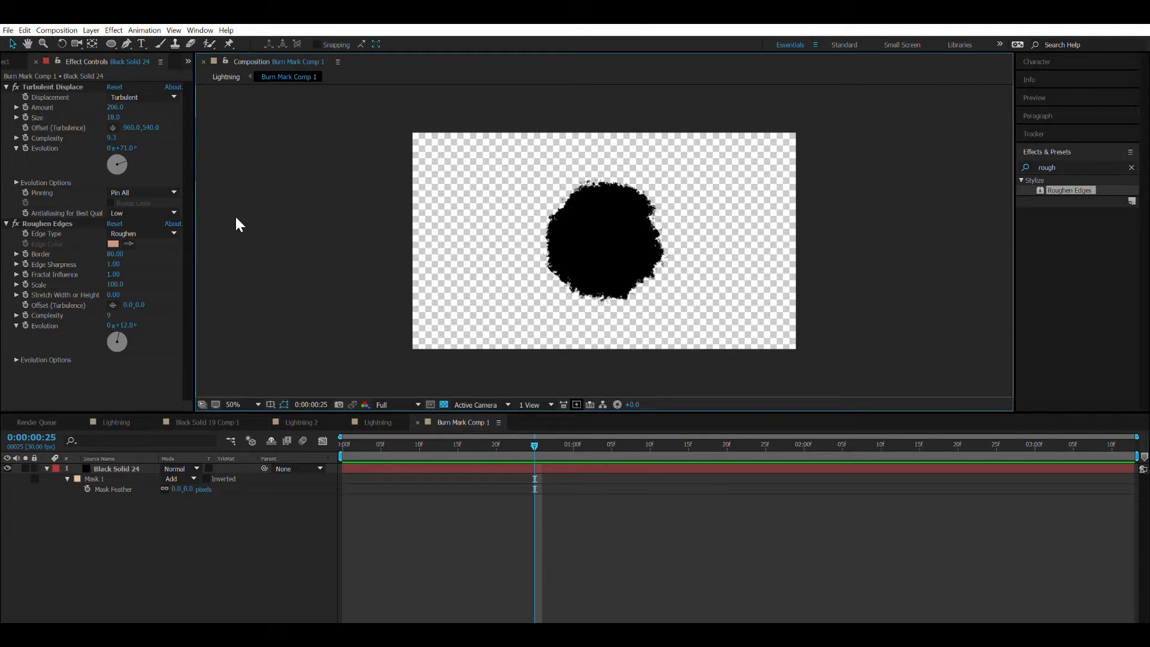
pyautogui.moveTo(115, 108); pyautogui.dragTo(171, 91)
pyautogui.click(252, 128)
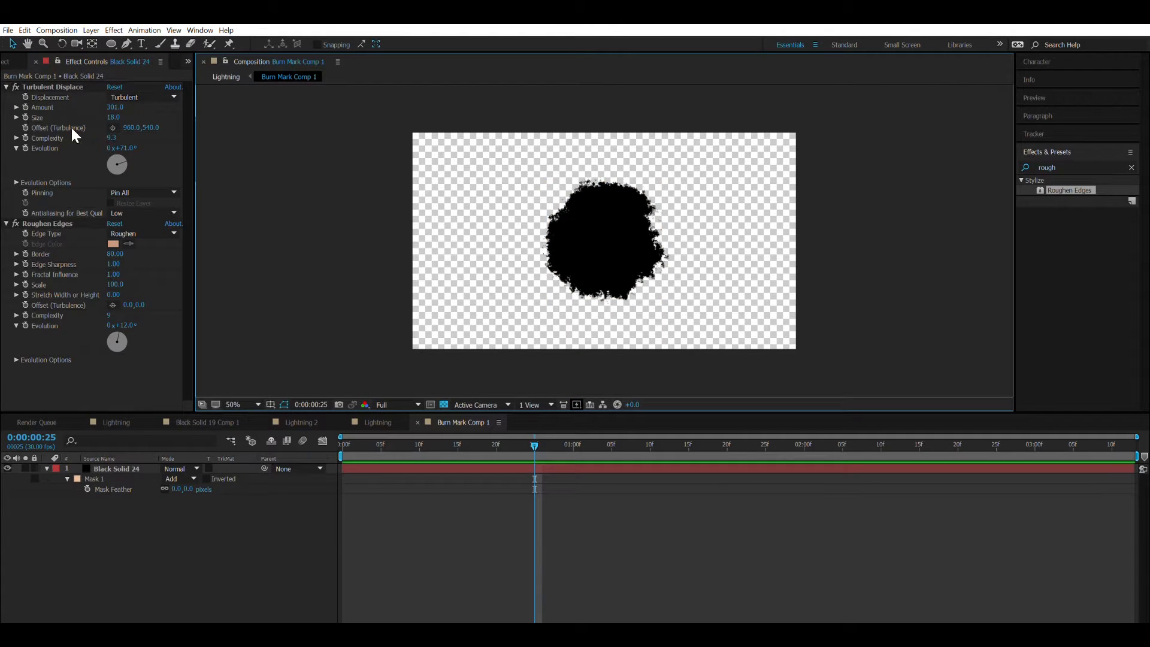
pyautogui.click(6, 87)
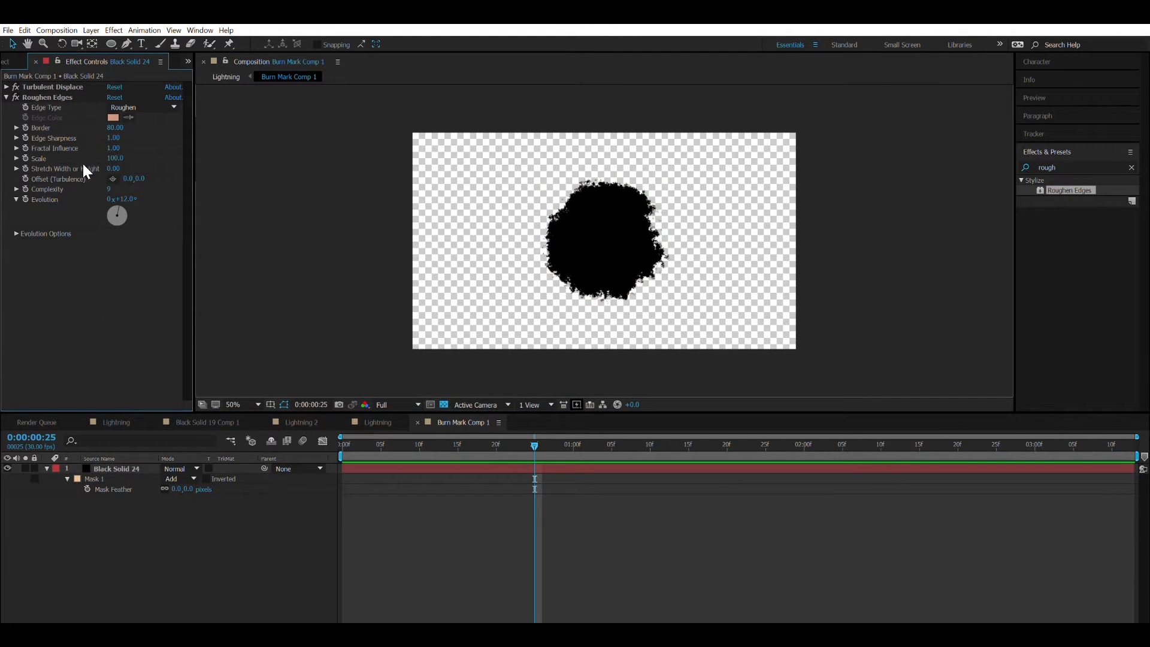
# In Roughen Edges, set the border to 101.5 and the fractal influence to 0.28, checking the circle's edge up close.
pyautogui.moveTo(115, 128); pyautogui.dragTo(247, 115)
pyautogui.click(329, 149)
pyautogui.scroll(2, 558, 122)
pyautogui.scroll(-1, 562, 121)
pyautogui.scroll(1, 561, 121)
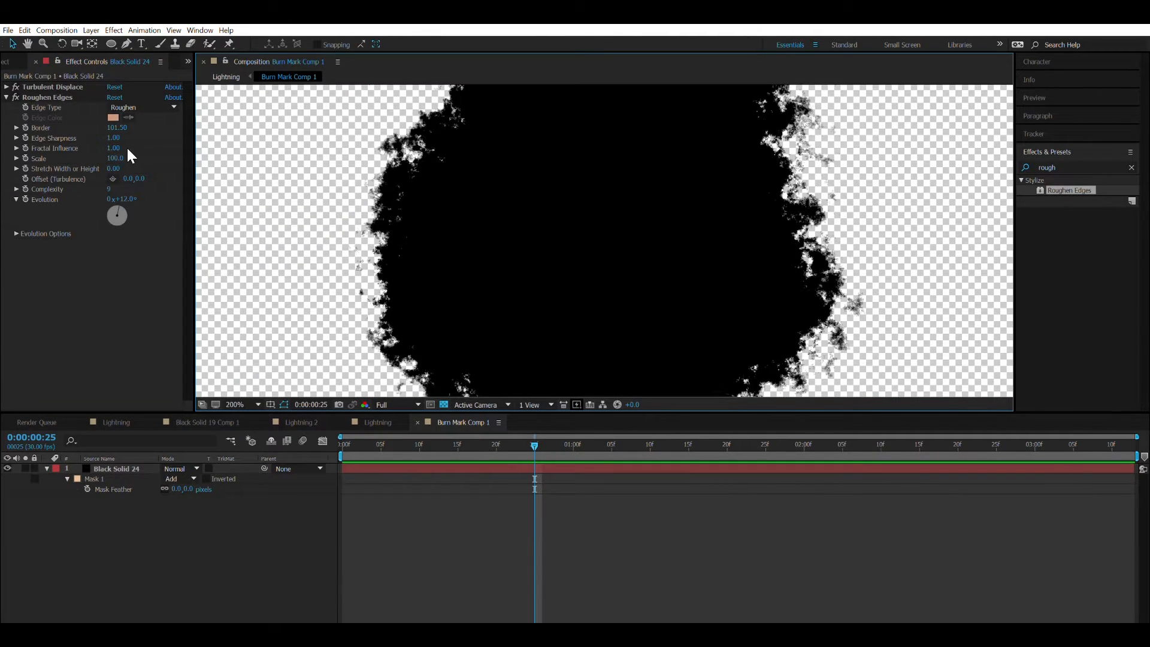
pyautogui.moveTo(127, 148); pyautogui.dragTo(91, 148)
pyautogui.moveTo(206, 124); pyautogui.dragTo(307, 134)
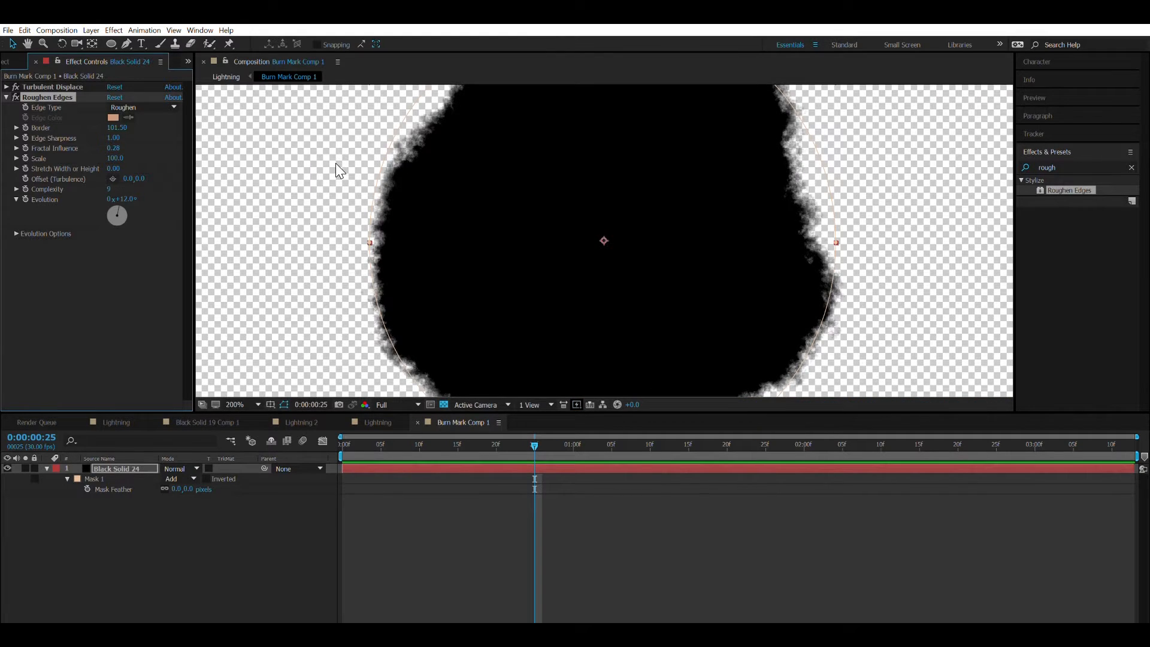
pyautogui.click(336, 163)
pyautogui.scroll(-1, 384, 152)
pyautogui.scroll(1, 400, 150)
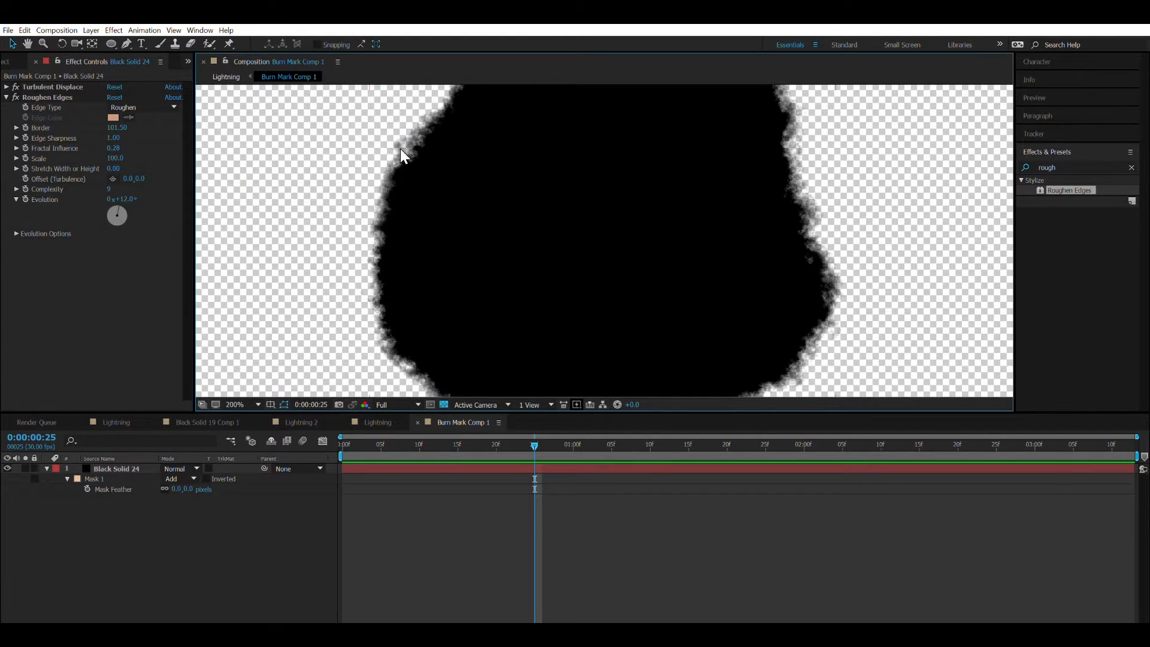
# Feather the black circle's mask by 273 pixels.
pyautogui.moveTo(179, 490); pyautogui.dragTo(358, 439)
pyautogui.moveTo(184, 485); pyautogui.dragTo(141, 498)
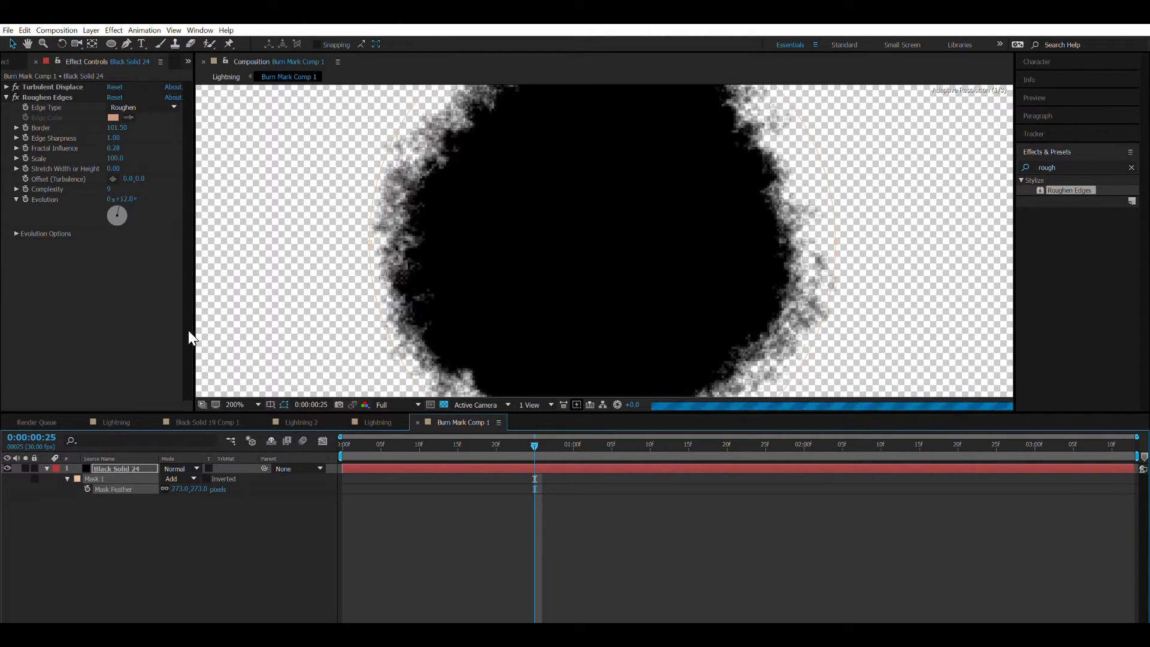
pyautogui.click(262, 293)
pyautogui.scroll(-1, 351, 208)
pyautogui.scroll(1, 350, 209)
pyautogui.click(258, 279)
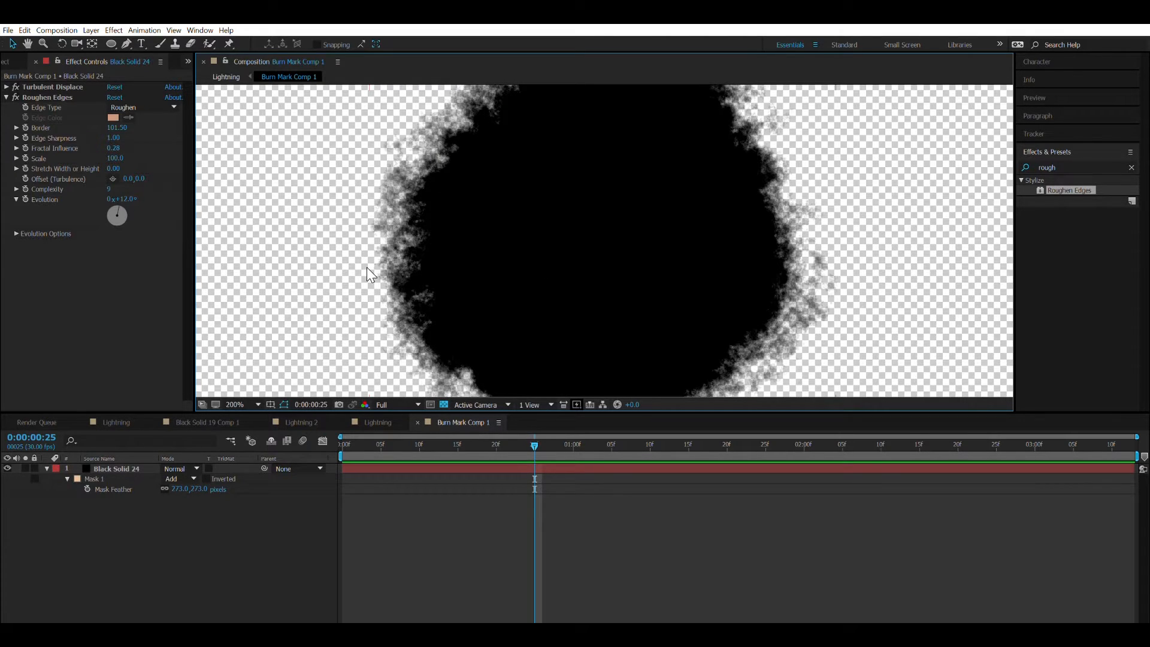
# Set the Roughen Edges fractal influence to 0.29 and collapse the black solid's layer properties.
pyautogui.moveTo(113, 148)
pyautogui.mouseDown()
pyautogui.moveTo(94, 148)
pyautogui.moveTo(114, 148)
pyautogui.mouseUp()
pyautogui.click(226, 165)
pyautogui.press(',')
pyautogui.press(',')
pyautogui.press(',')
pyautogui.press(',')
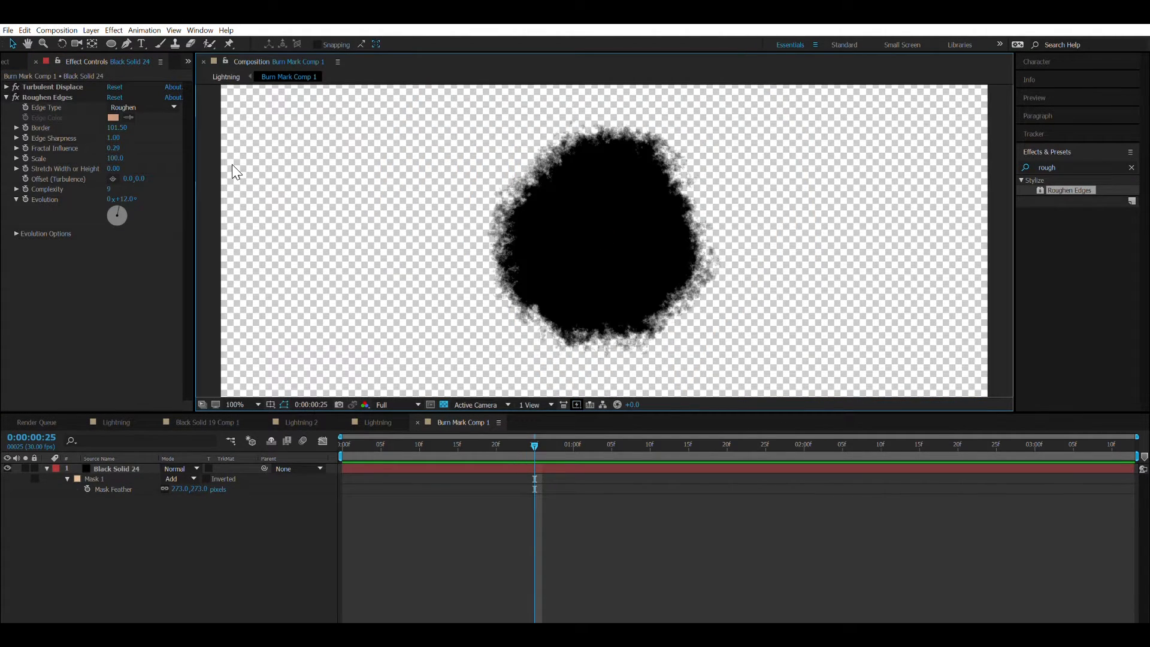
pyautogui.press('.')
pyautogui.press('.')
pyautogui.click(68, 467)
pyautogui.click(48, 467)
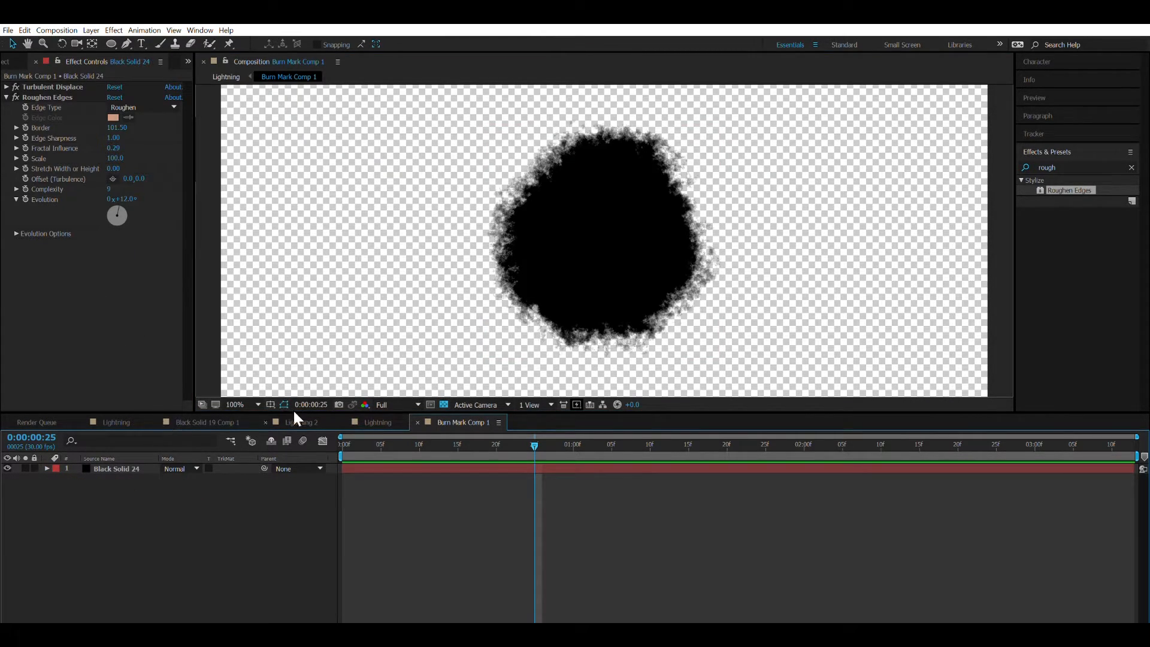
# Return to the Lightning composition at frame 13 and make the Burn Mark layer 3D.
pyautogui.click(377, 419)
pyautogui.moveTo(440, 444)
pyautogui.mouseDown()
pyautogui.moveTo(422, 441)
pyautogui.moveTo(440, 437)
pyautogui.mouseUp()
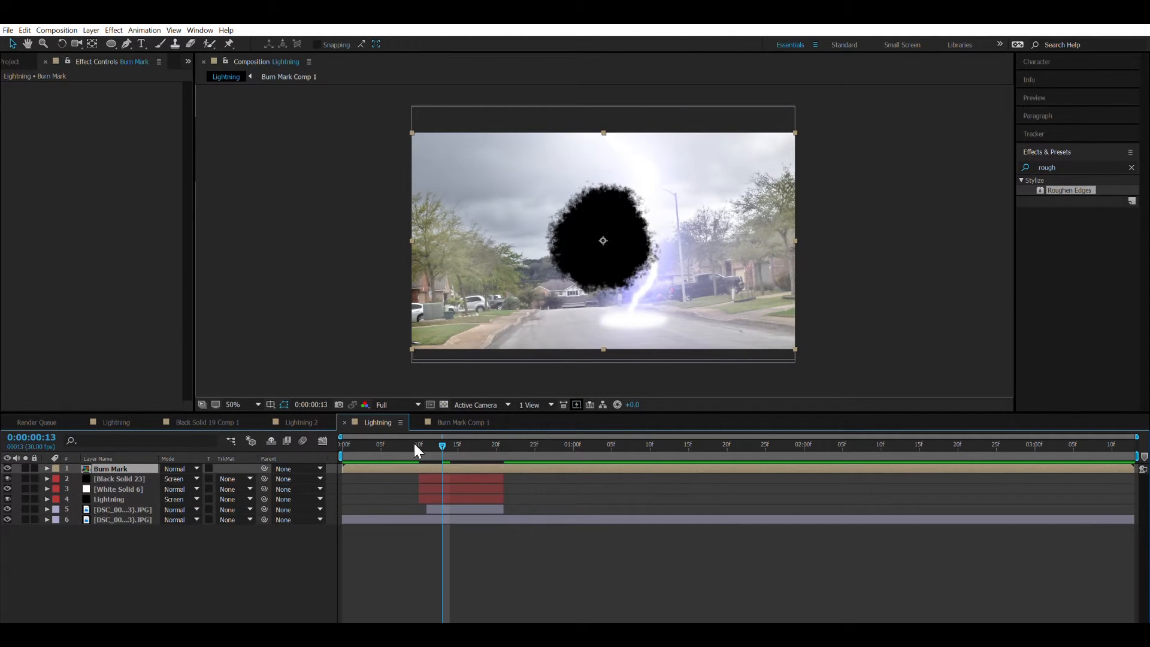
pyautogui.click(206, 621)
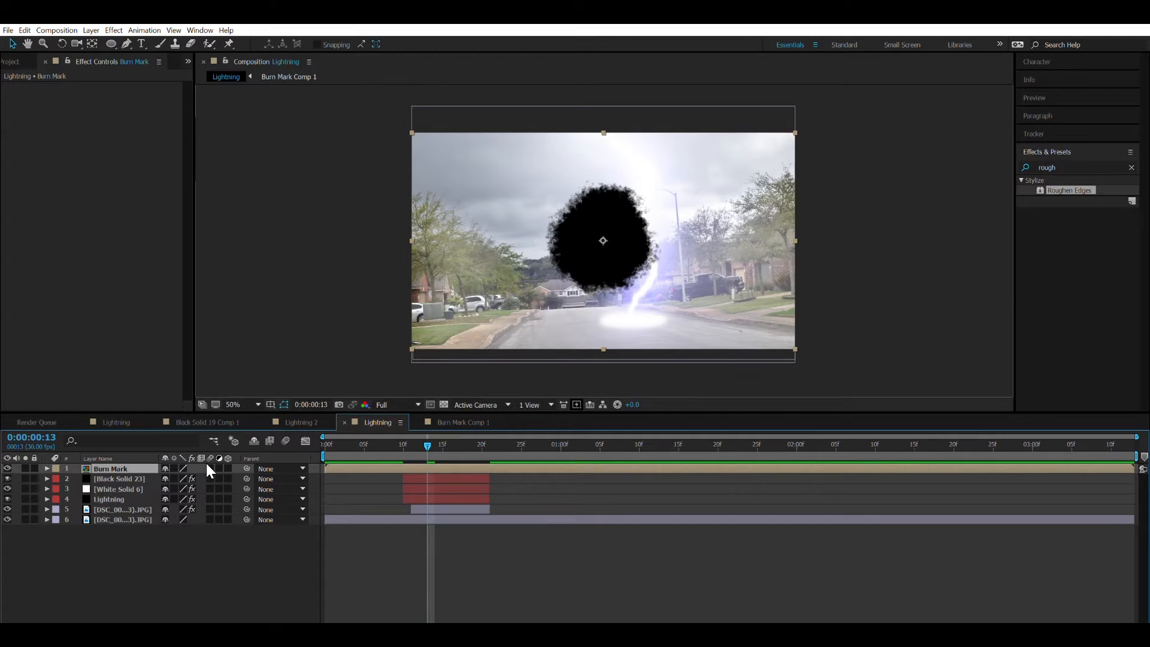
pyautogui.click(228, 468)
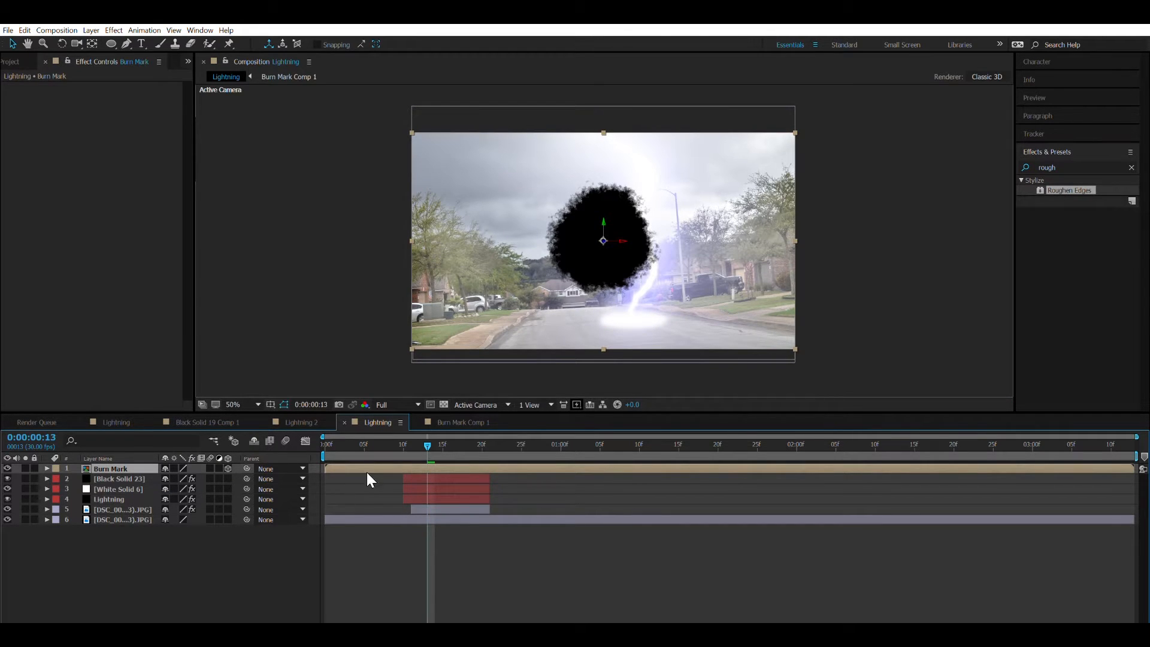
# Tilt the Burn Mark layer to an X rotation of -86.2° and move it onto the road at the bolt's base.
pyautogui.press('r')
pyautogui.moveTo(214, 485)
pyautogui.mouseDown()
pyautogui.moveTo(244, 487)
pyautogui.moveTo(172, 478)
pyautogui.moveTo(120, 452)
pyautogui.mouseUp()
pyautogui.hotkey('ctrl', 'z')
pyautogui.moveTo(655, 232); pyautogui.dragTo(681, 311)
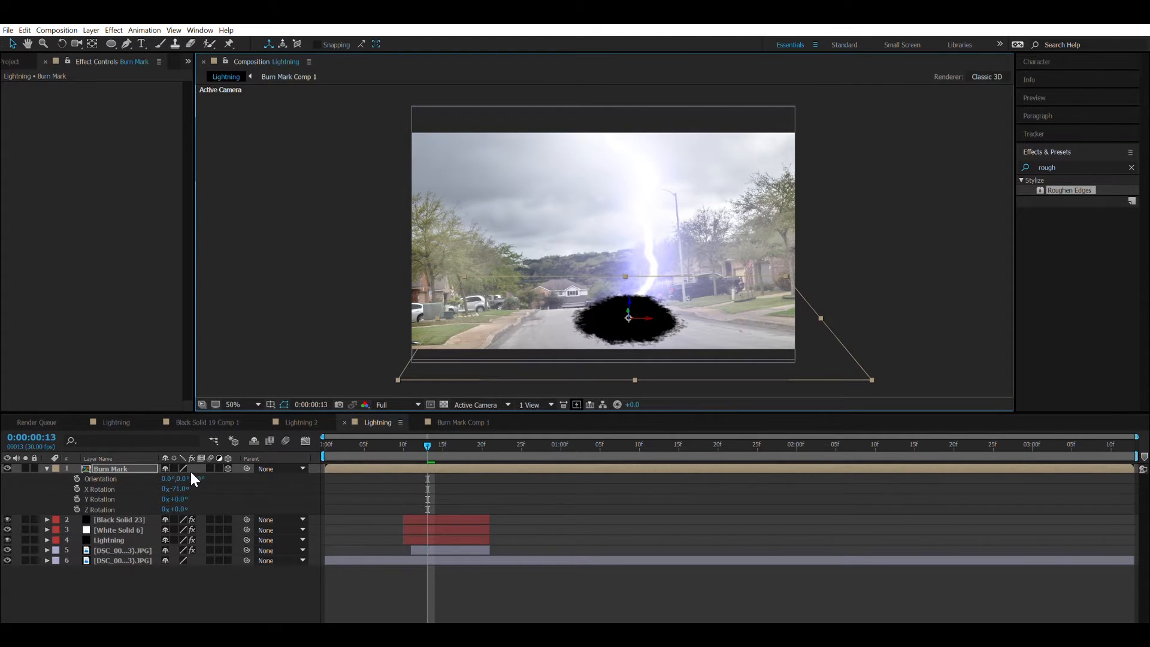
pyautogui.moveTo(183, 488)
pyautogui.mouseDown()
pyautogui.moveTo(173, 478)
pyautogui.moveTo(189, 482)
pyautogui.mouseUp()
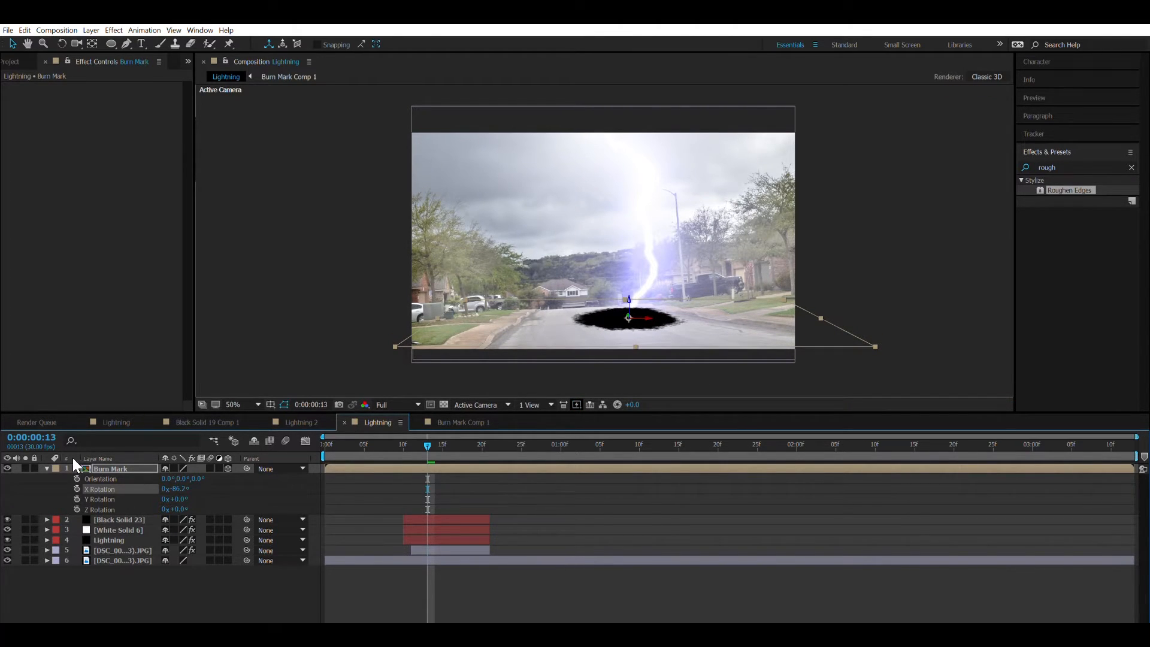
# Scale the Burn Mark layer down to about half its width and nudge it into place under the strike.
pyautogui.press('s')
pyautogui.moveTo(180, 479)
pyautogui.mouseDown()
pyautogui.moveTo(153, 472)
pyautogui.moveTo(134, 507)
pyautogui.mouseUp()
pyautogui.moveTo(643, 308); pyautogui.dragTo(646, 310)
# Start the Burn Mark layer where the lightning layers end and place it below the Lightning layer in the stack.
pyautogui.moveTo(329, 486)
pyautogui.mouseDown()
pyautogui.moveTo(347, 497)
pyautogui.moveTo(495, 500)
pyautogui.mouseUp()
pyautogui.moveTo(483, 438); pyautogui.dragTo(537, 426)
pyautogui.moveTo(611, 421)
pyautogui.mouseDown()
pyautogui.moveTo(754, 388)
pyautogui.moveTo(567, 465)
pyautogui.moveTo(465, 473)
pyautogui.moveTo(548, 479)
pyautogui.moveTo(601, 454)
pyautogui.moveTo(505, 476)
pyautogui.moveTo(573, 474)
pyautogui.moveTo(515, 476)
pyautogui.mouseUp()
# Set the Burn Mark layer's opacity to 75% and inspect the mark on the road up close.
pyautogui.press('t')
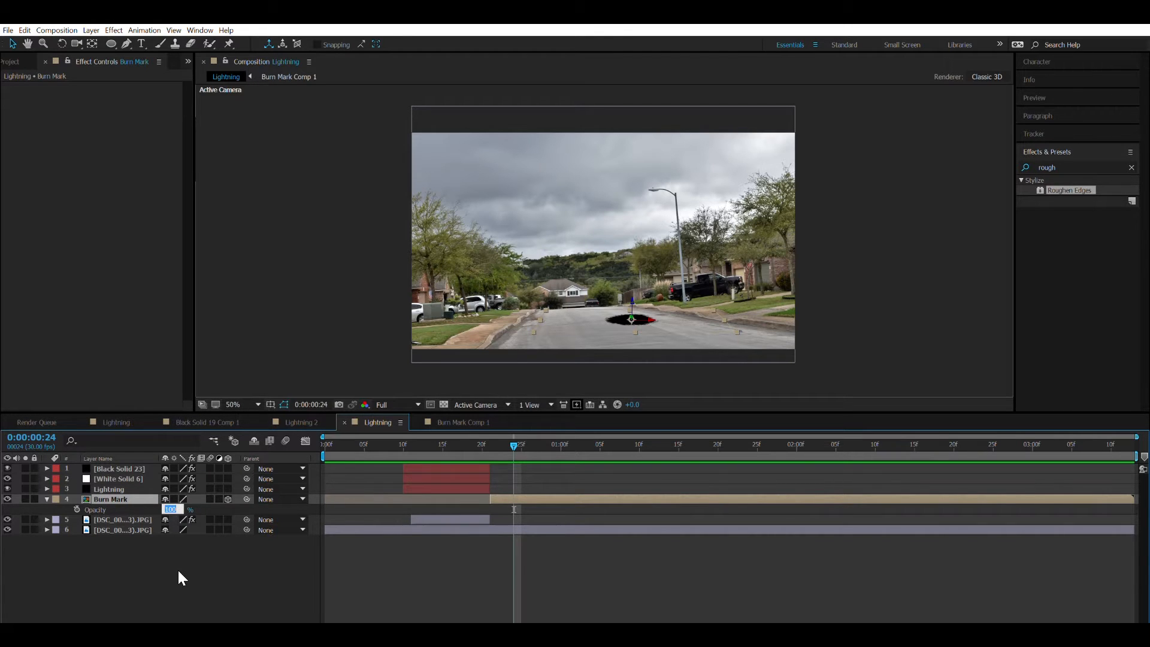
pyautogui.write('75')
pyautogui.press('Return')
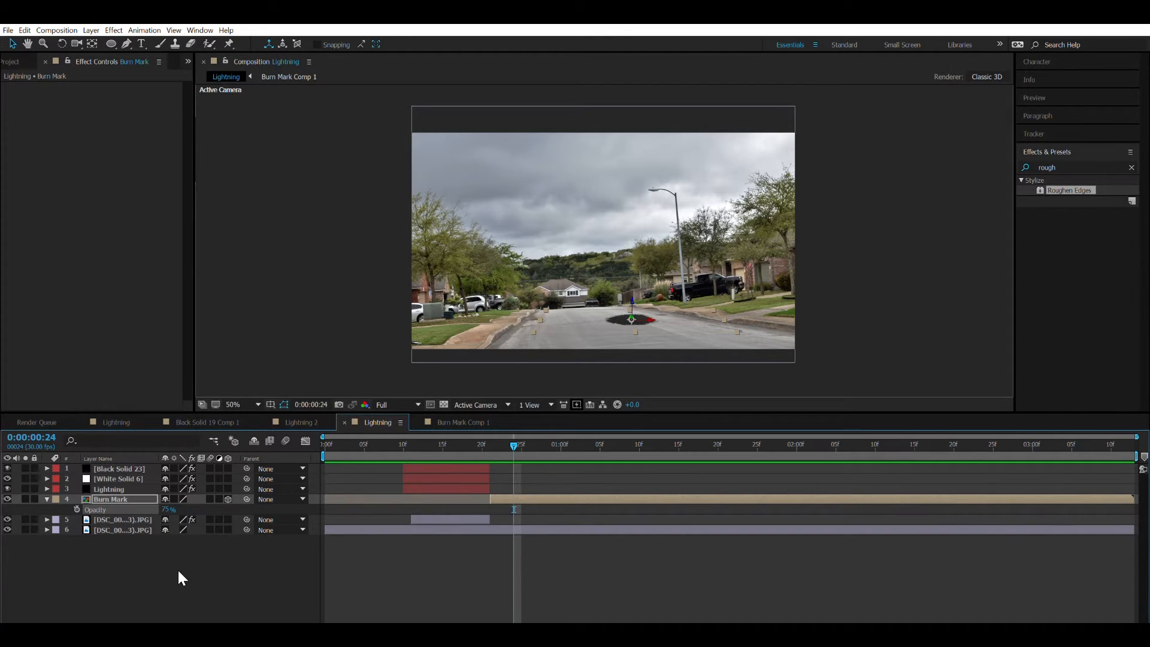
pyautogui.scroll(6, 635, 250)
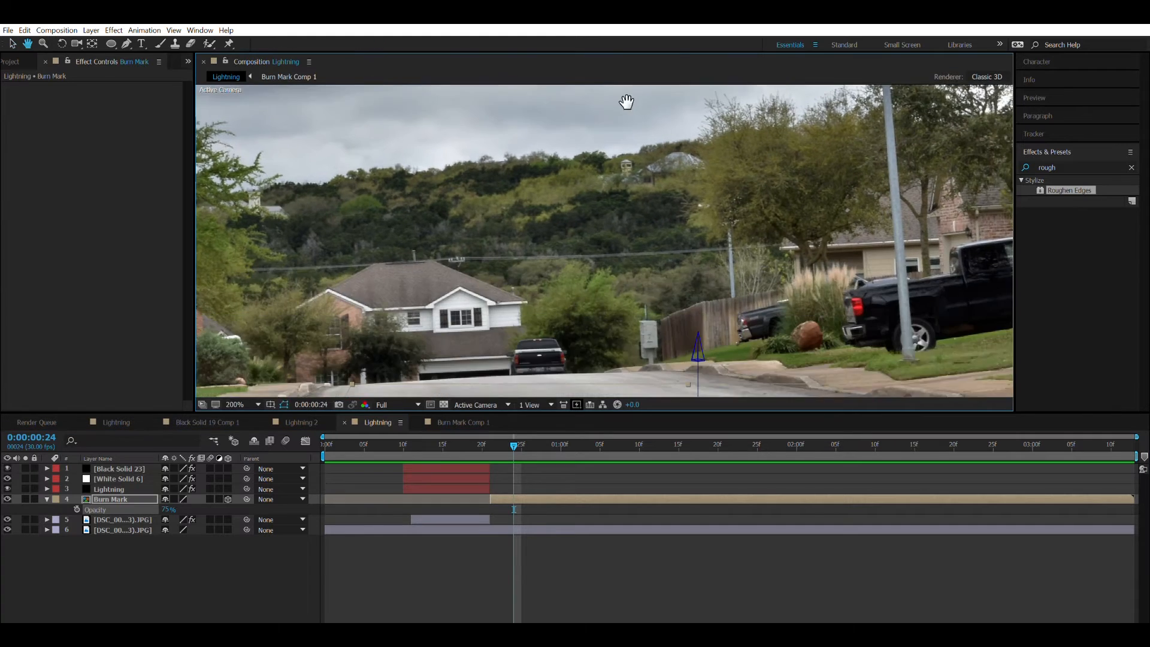
pyautogui.press('space')
pyautogui.moveTo(596, 241); pyautogui.dragTo(507, 128)
pyautogui.moveTo(554, 275); pyautogui.dragTo(490, 198)
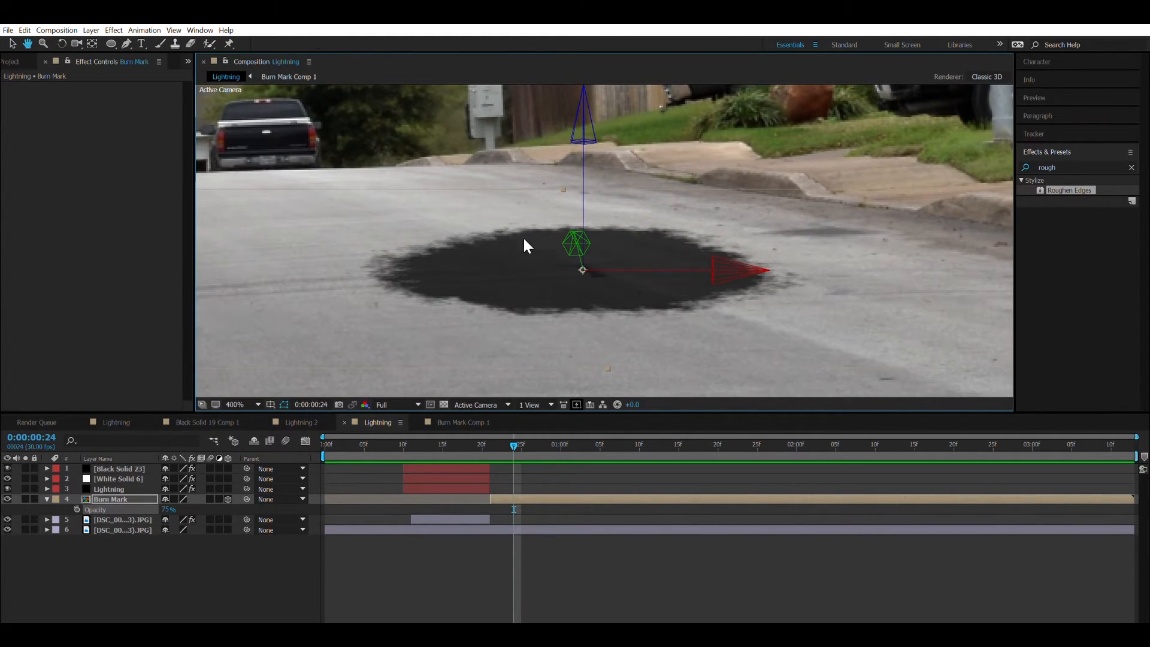
# Try a Tint effect on the Burn Mark layer and remove it.
pyautogui.click(111, 497)
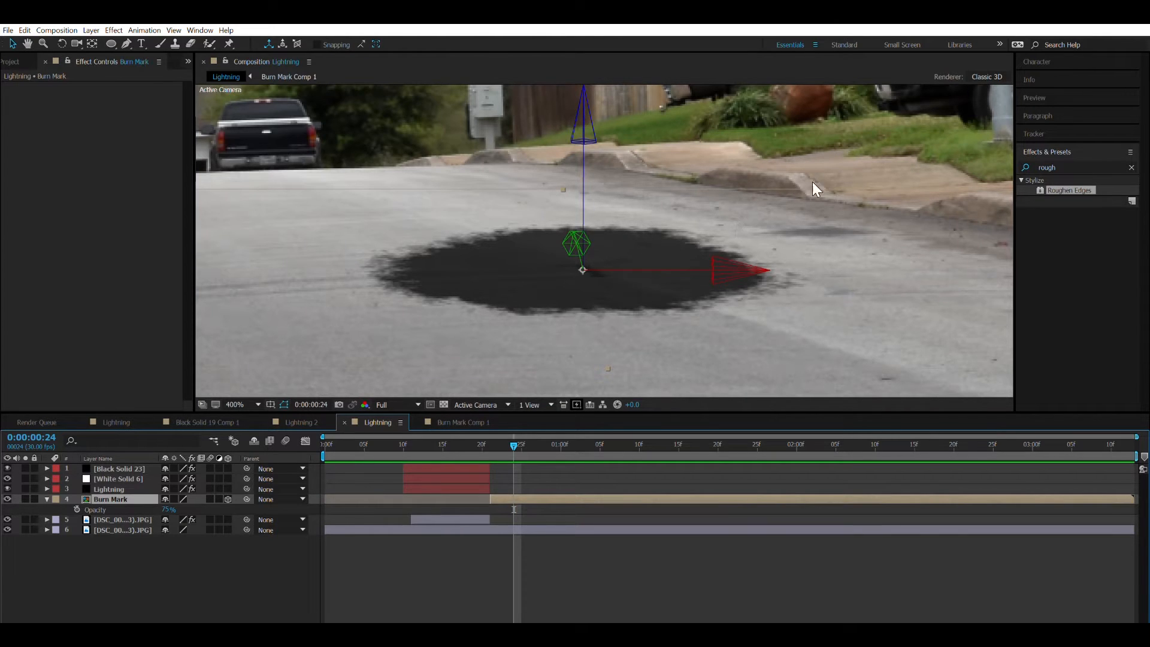
pyautogui.click(1052, 166)
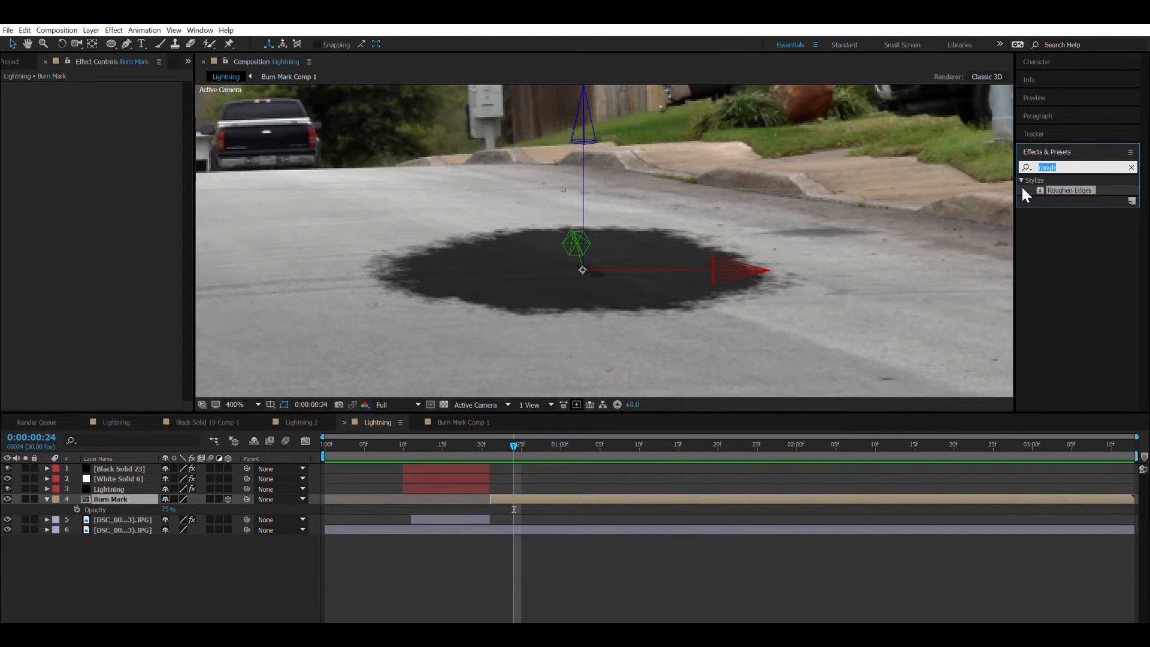
pyautogui.write('tint')
pyautogui.moveTo(1053, 221)
pyautogui.mouseDown()
pyautogui.moveTo(753, 353)
pyautogui.moveTo(576, 324)
pyautogui.mouseUp()
pyautogui.moveTo(128, 114); pyautogui.dragTo(36, 123)
pyautogui.hotkey('ctrl', 'z')
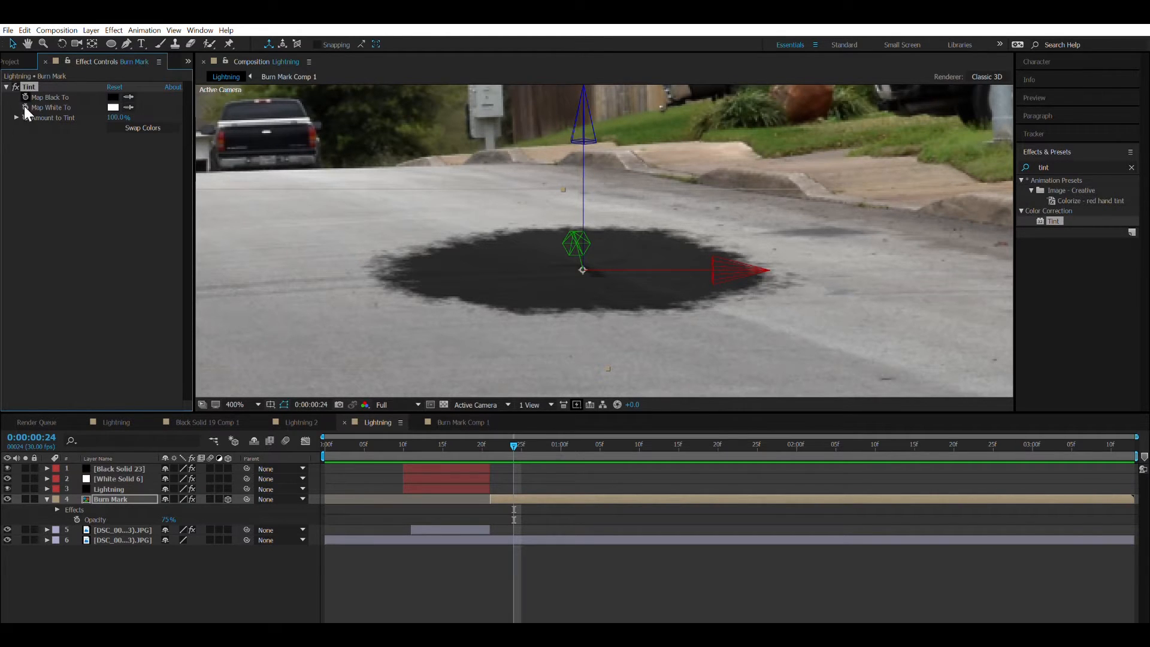
pyautogui.press('Delete')
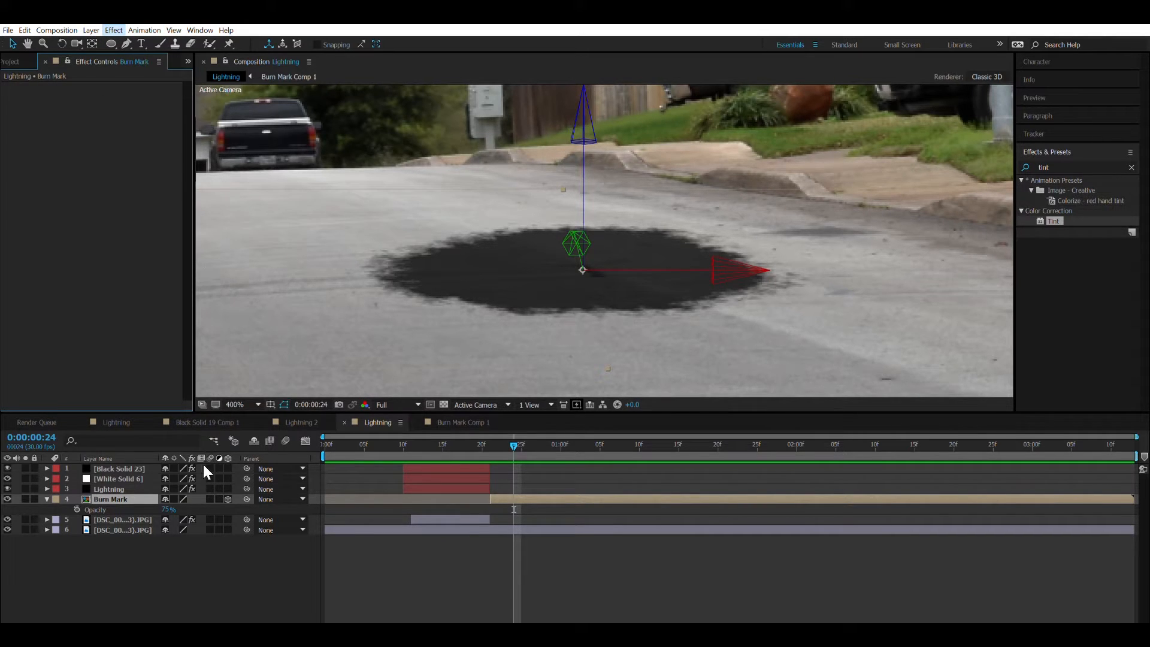
# Try a Curves effect on the Burn Mark layer, bending the RGB curve downward to darken the midtones.
pyautogui.click(203, 353)
pyautogui.moveTo(99, 209)
pyautogui.mouseDown()
pyautogui.moveTo(126, 245)
pyautogui.moveTo(123, 197)
pyautogui.moveTo(84, 128)
pyautogui.moveTo(136, 244)
pyautogui.moveTo(85, 195)
pyautogui.moveTo(128, 250)
pyautogui.mouseUp()
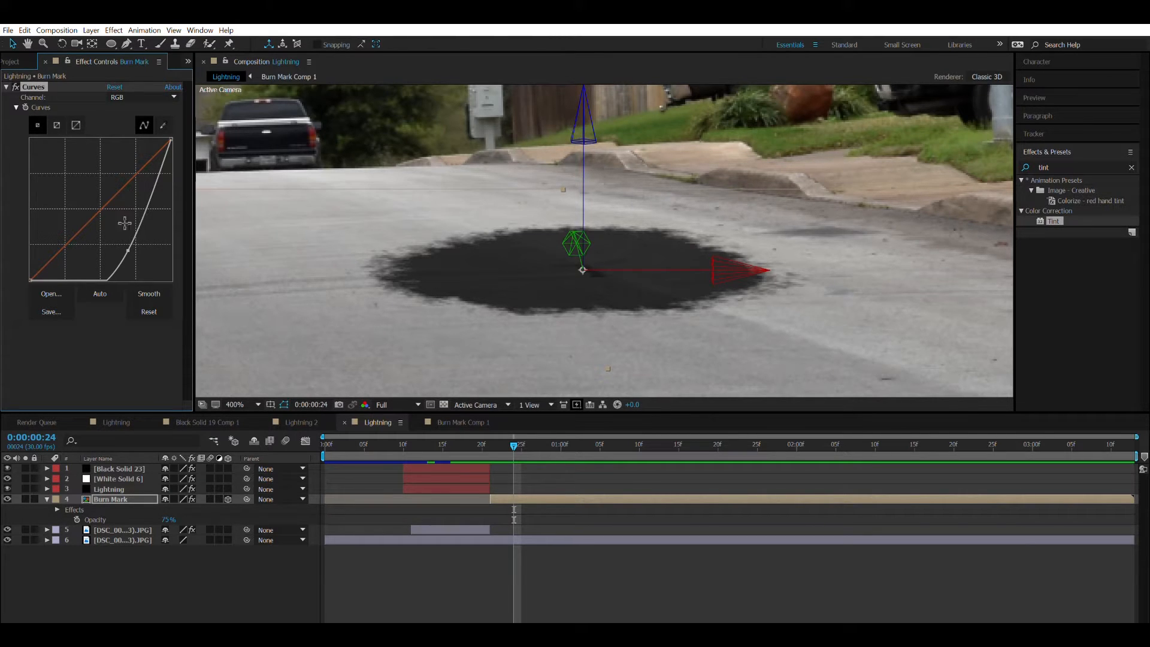
pyautogui.moveTo(133, 247)
pyautogui.mouseDown()
pyautogui.moveTo(154, 264)
pyautogui.moveTo(110, 226)
pyautogui.moveTo(149, 259)
pyautogui.moveTo(126, 230)
pyautogui.mouseUp()
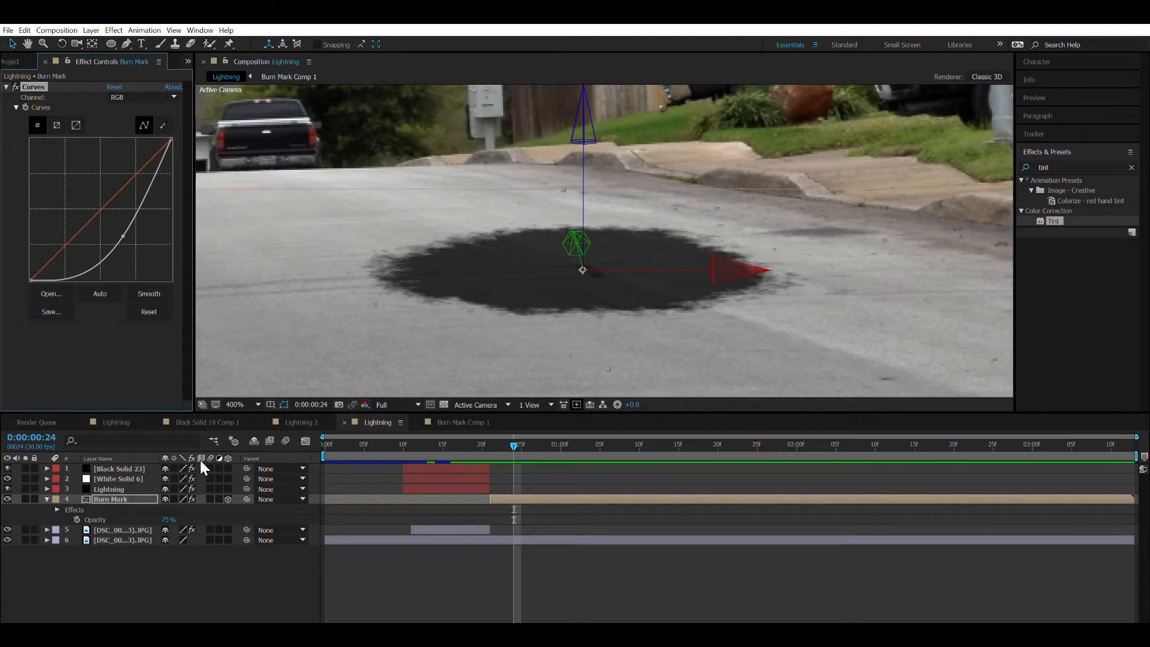
# Set the Burn Mark layer's opacity to 80% and delete its Curves effect.
pyautogui.click(170, 519)
pyautogui.write('80')
pyautogui.press('Return')
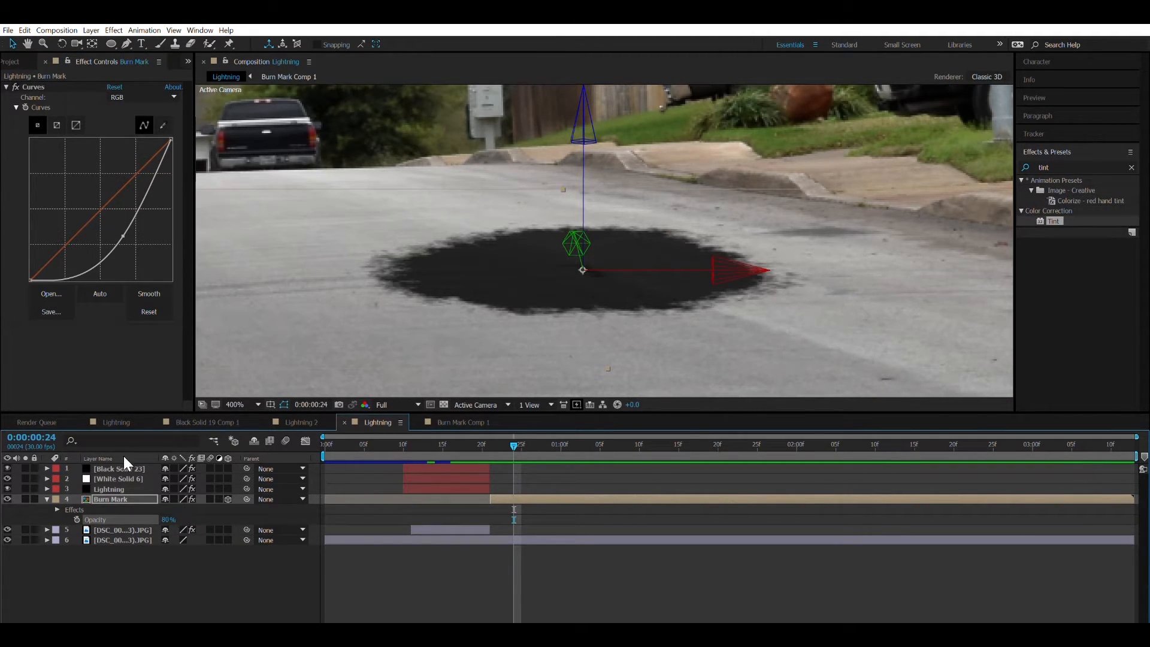
pyautogui.click(28, 86)
pyautogui.press('Delete')
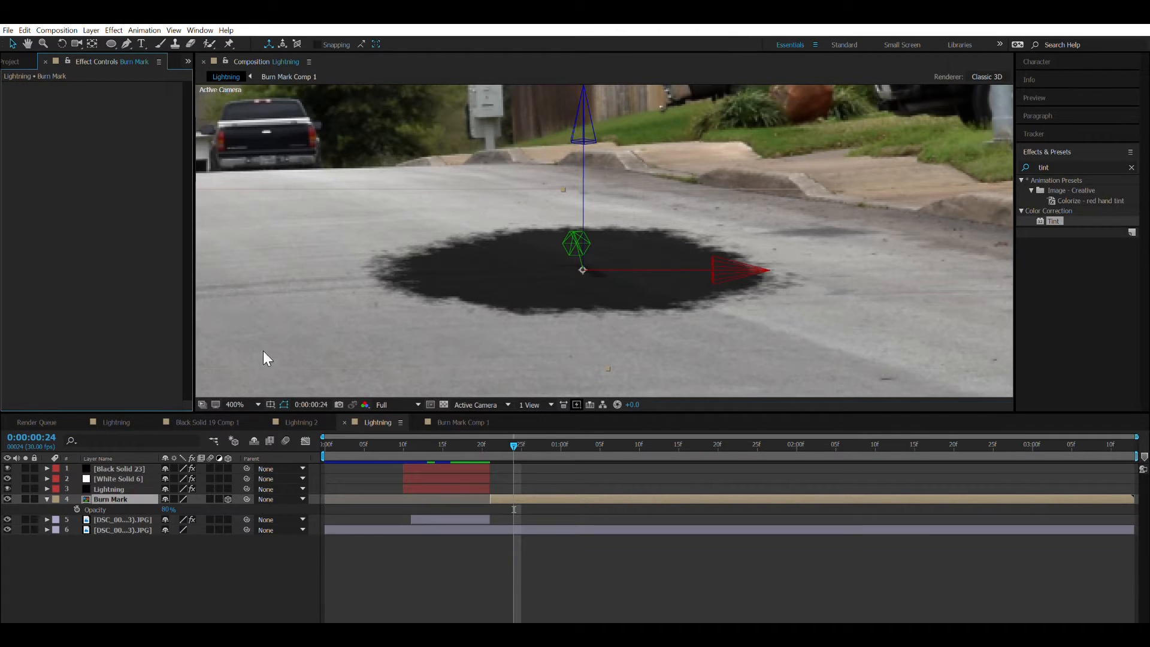
# Open Burn Mark Comp 1 and bring up the effects applied to the Black Solid 24 layer.
pyautogui.click(462, 421)
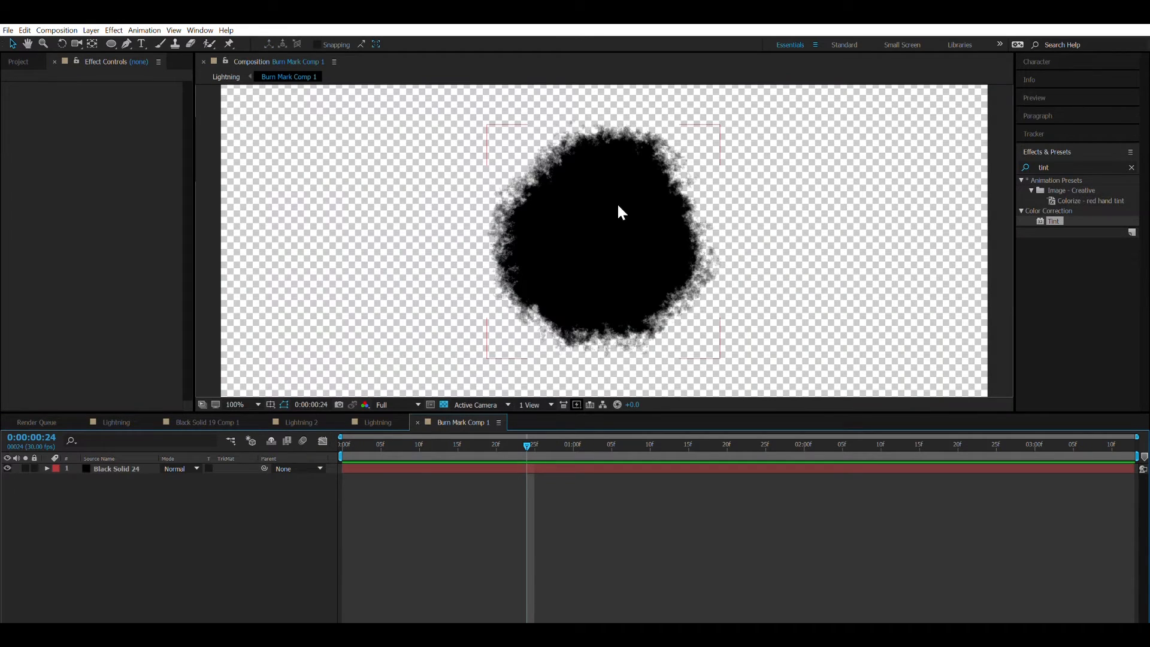
pyautogui.click(111, 466)
pyautogui.click(151, 498)
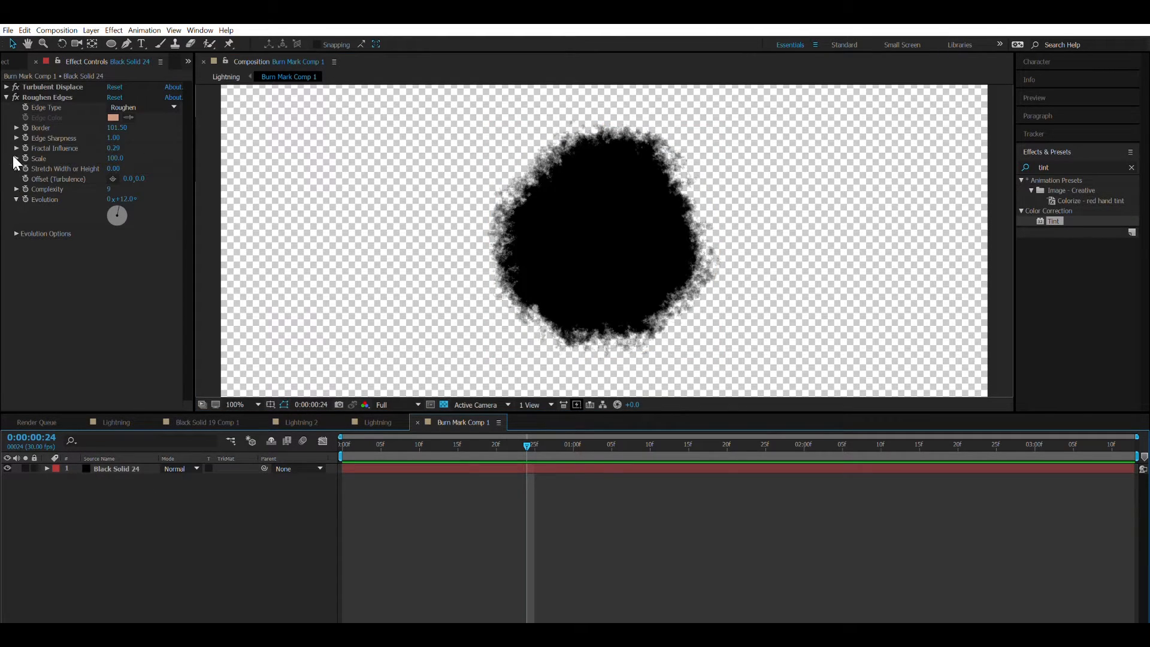
pyautogui.click(7, 97)
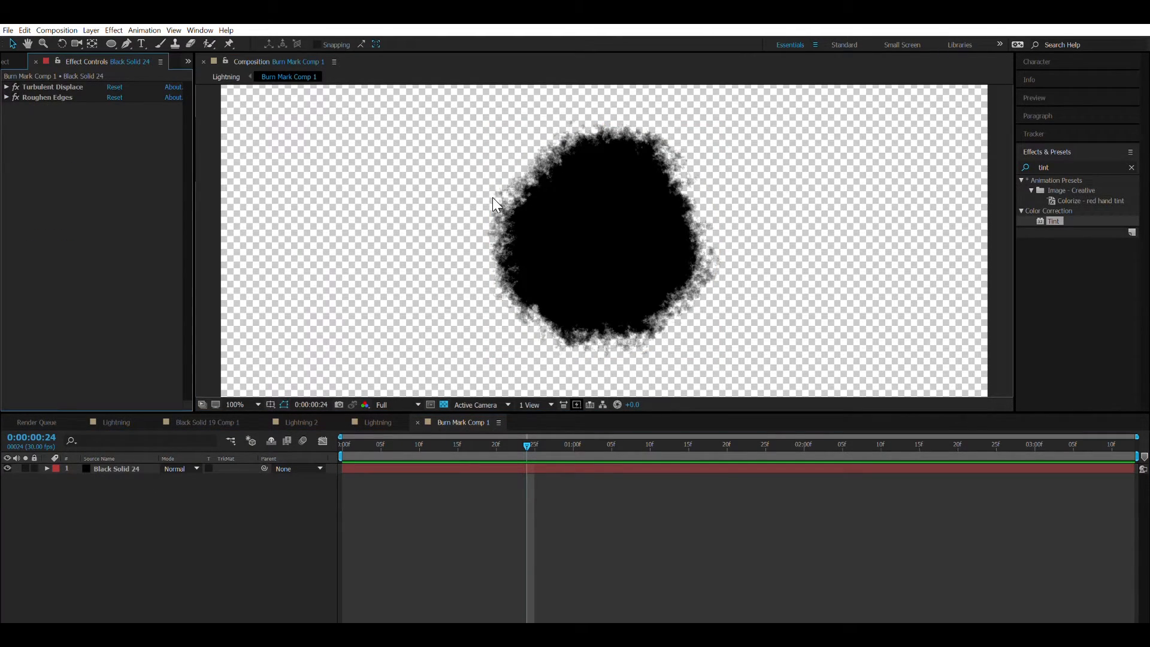
pyautogui.press(',')
pyautogui.press(',')
pyautogui.press('.')
pyautogui.press('.')
# Search the effects for "lightning" and apply the Lightning effect to the Black Solid 24 layer.
pyautogui.click(1043, 167)
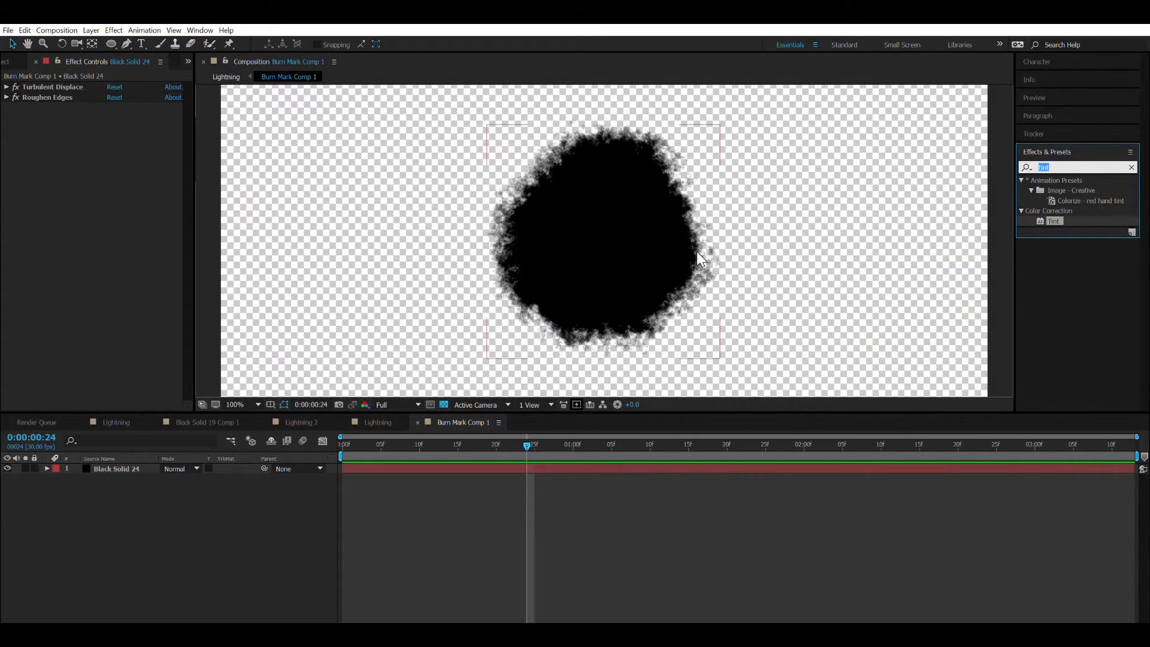
pyautogui.write('ling')
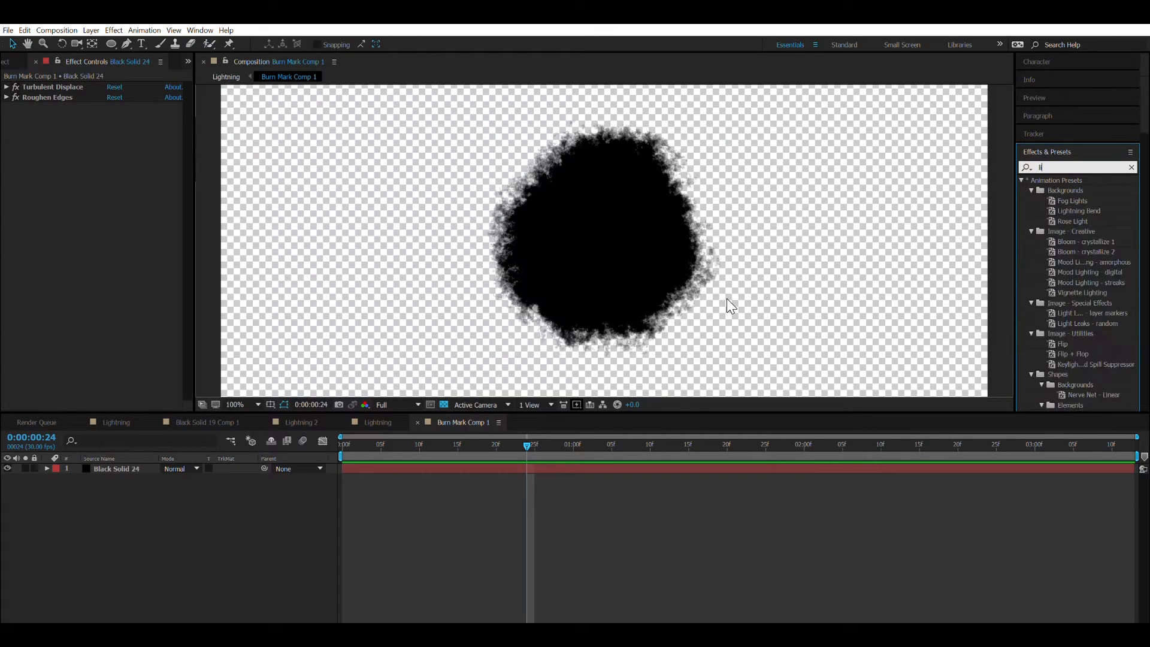
pyautogui.press('BackSpace')
pyautogui.press('BackSpace')
pyautogui.write('ghtning\\')
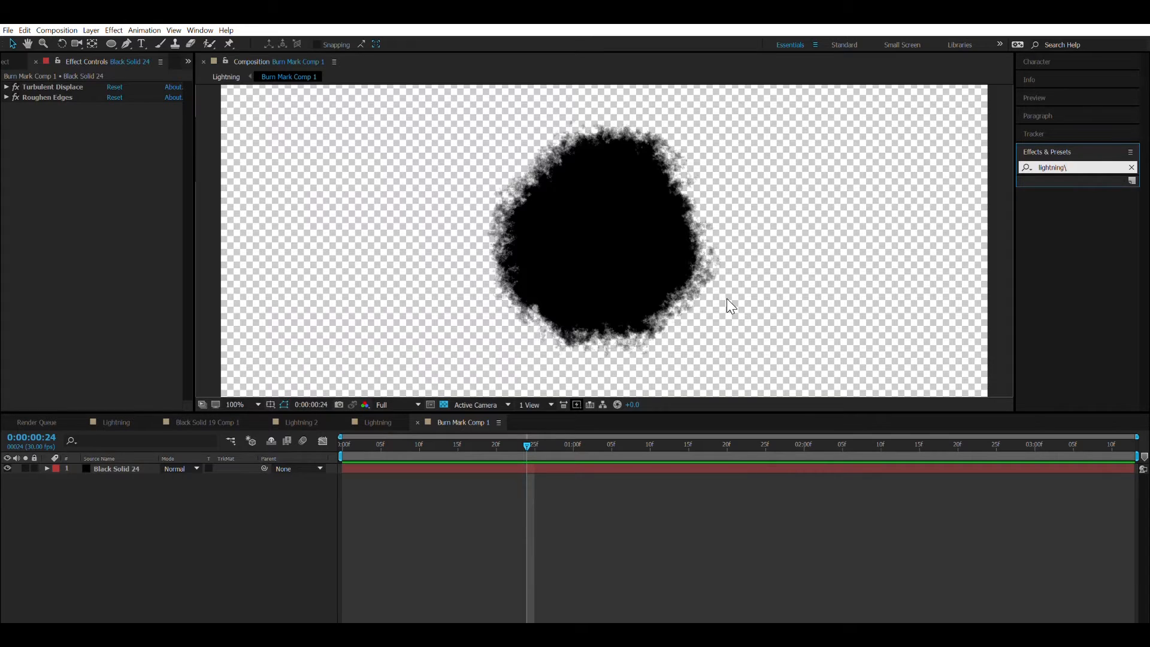
pyautogui.press('BackSpace')
pyautogui.moveTo(1061, 272); pyautogui.dragTo(616, 231)
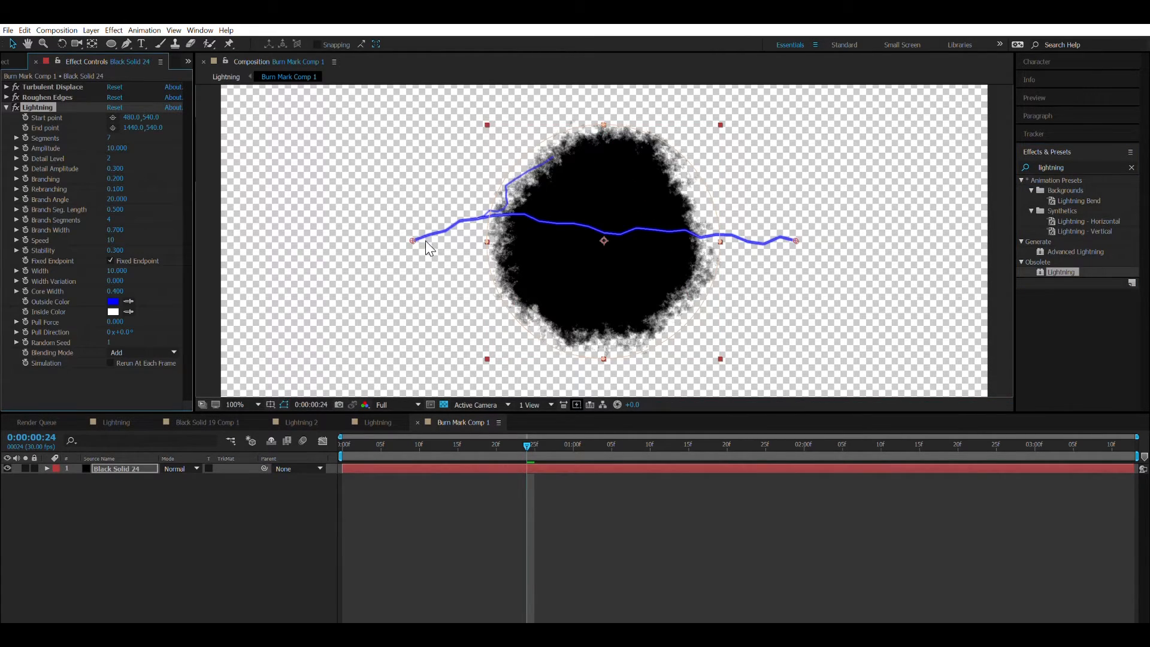
# Place the Lightning effect's start point at 1059, 414 inside the burn mark and its end point at 1682, 230.
pyautogui.moveTo(413, 229); pyautogui.dragTo(594, 214)
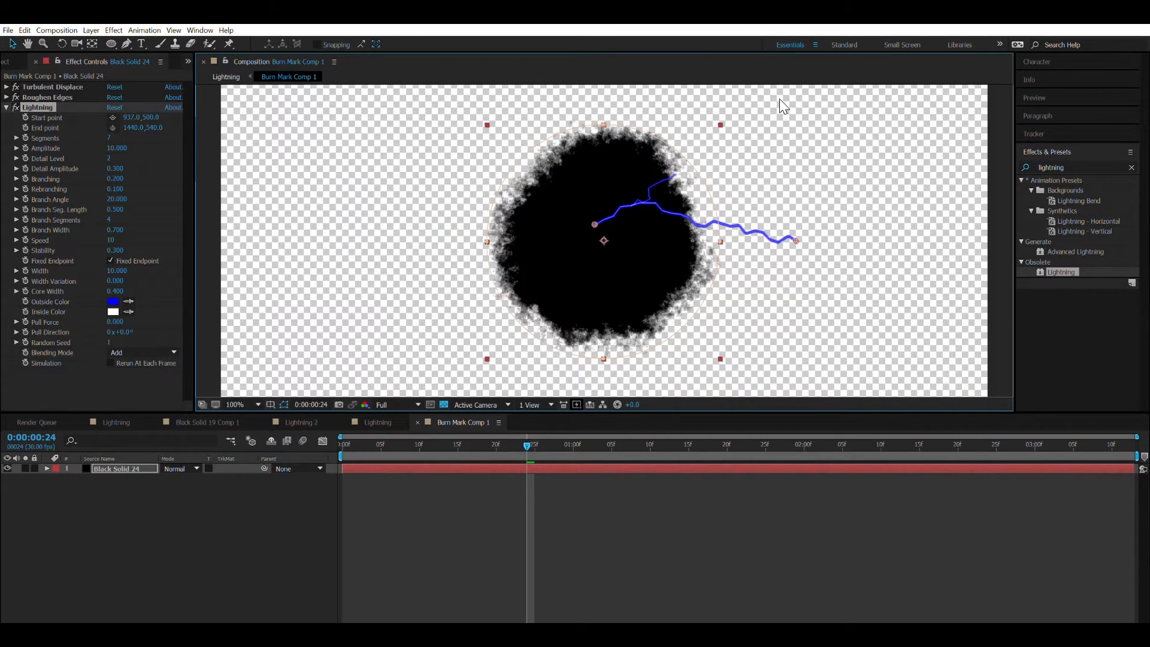
pyautogui.scroll(-2, 605, 218)
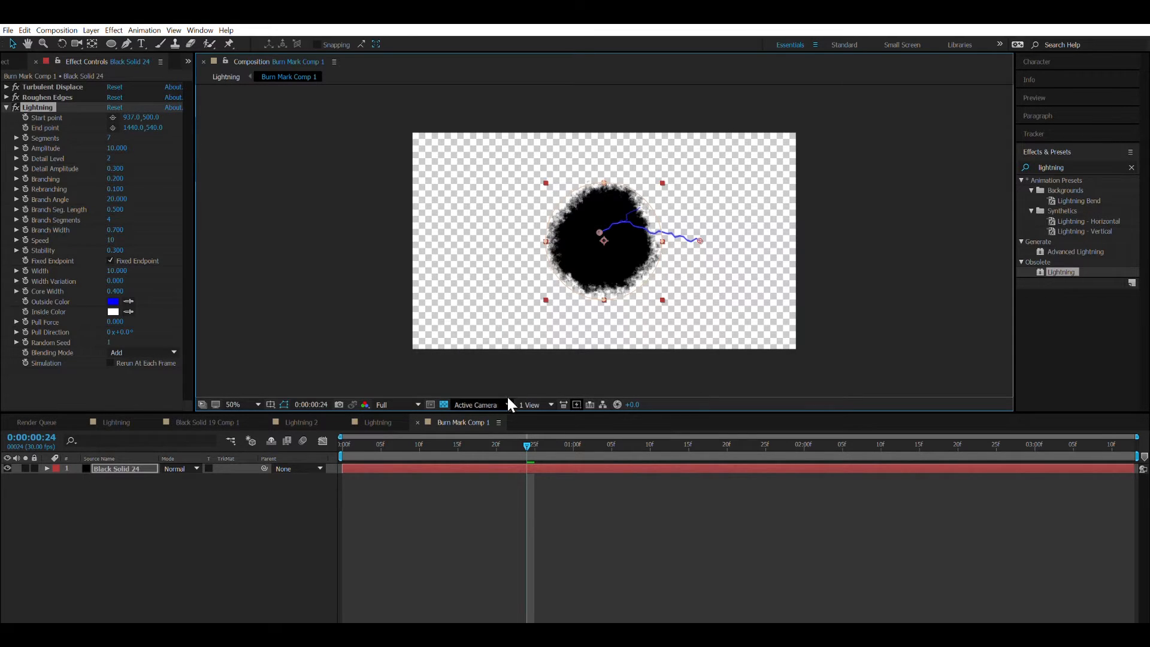
pyautogui.moveTo(699, 239); pyautogui.dragTo(748, 174)
pyautogui.moveTo(598, 220); pyautogui.dragTo(621, 201)
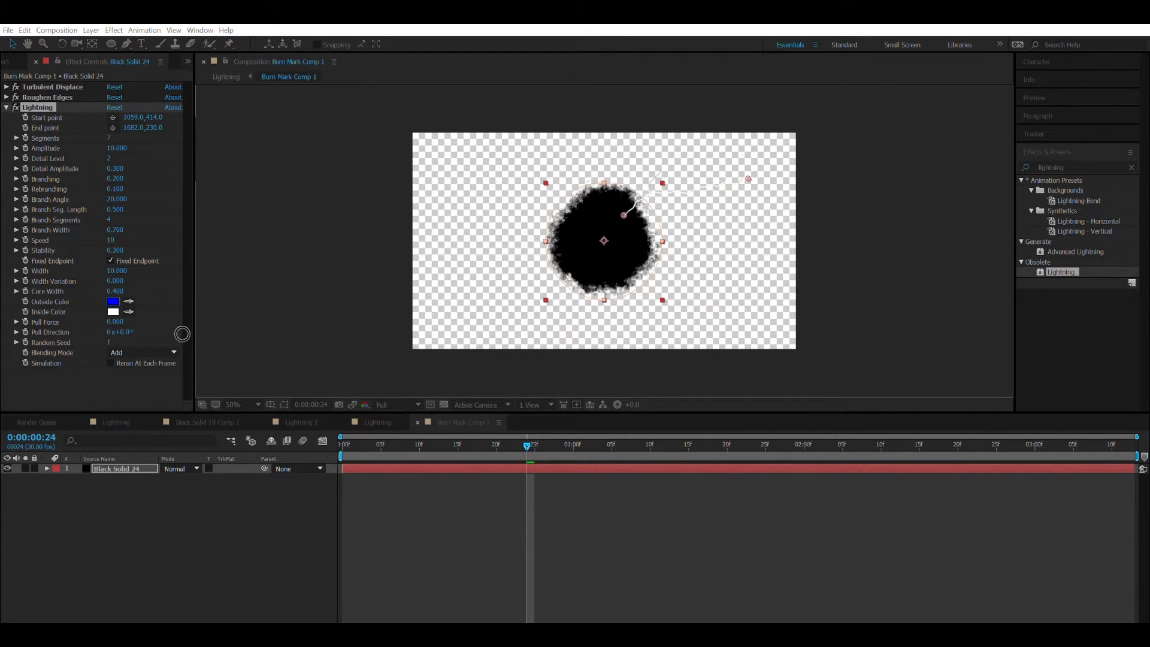
# Set both the outside and inside colors of the Lightning effect to black by sampling a dark area.
pyautogui.click(179, 381)
pyautogui.scroll(2, 668, 222)
pyautogui.scroll(-1, 668, 223)
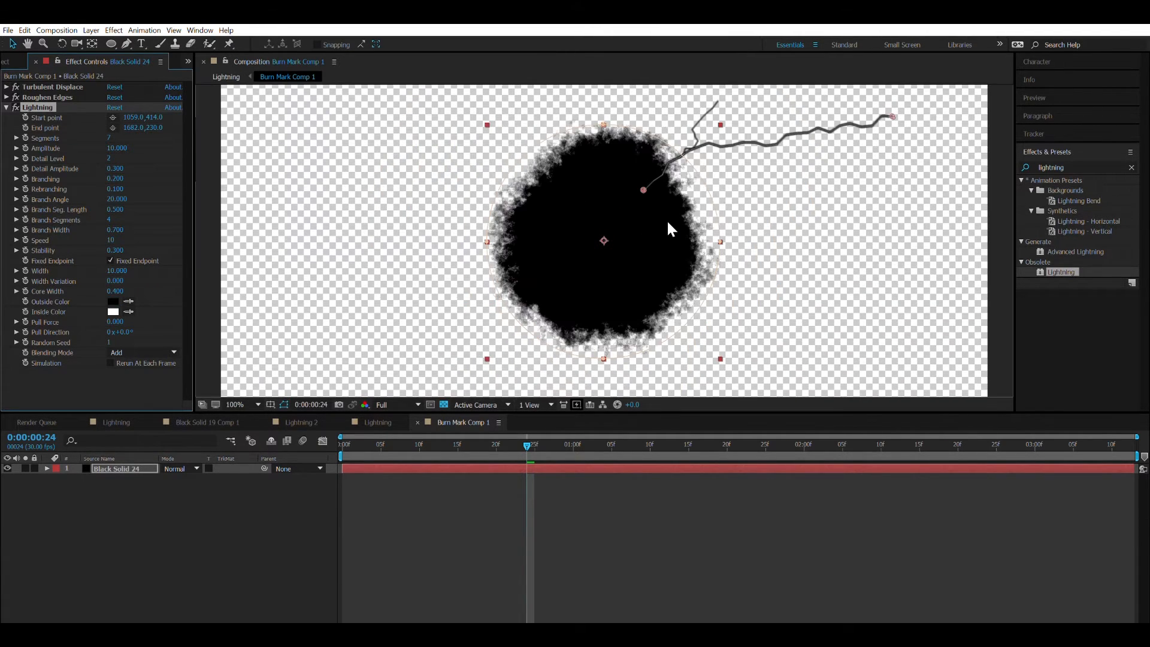
pyautogui.click(127, 311)
pyautogui.click(121, 379)
pyautogui.click(443, 187)
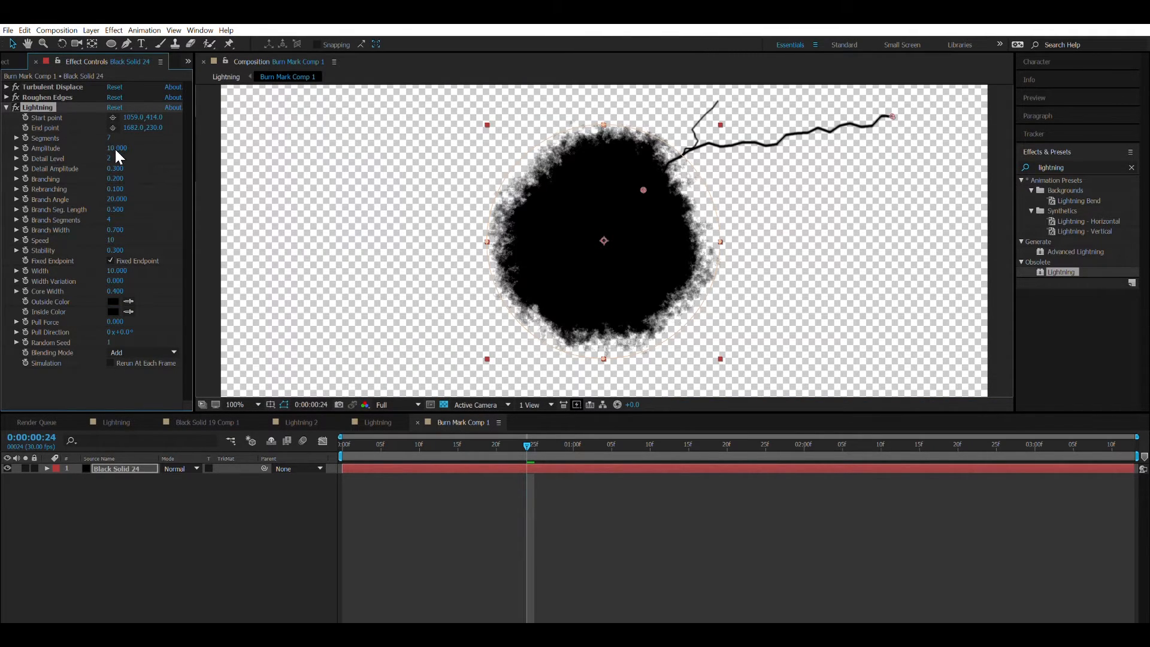
# Set the Lightning effect's width to 8.7 and its amplitude to 8.6.
pyautogui.moveTo(114, 148); pyautogui.dragTo(124, 197)
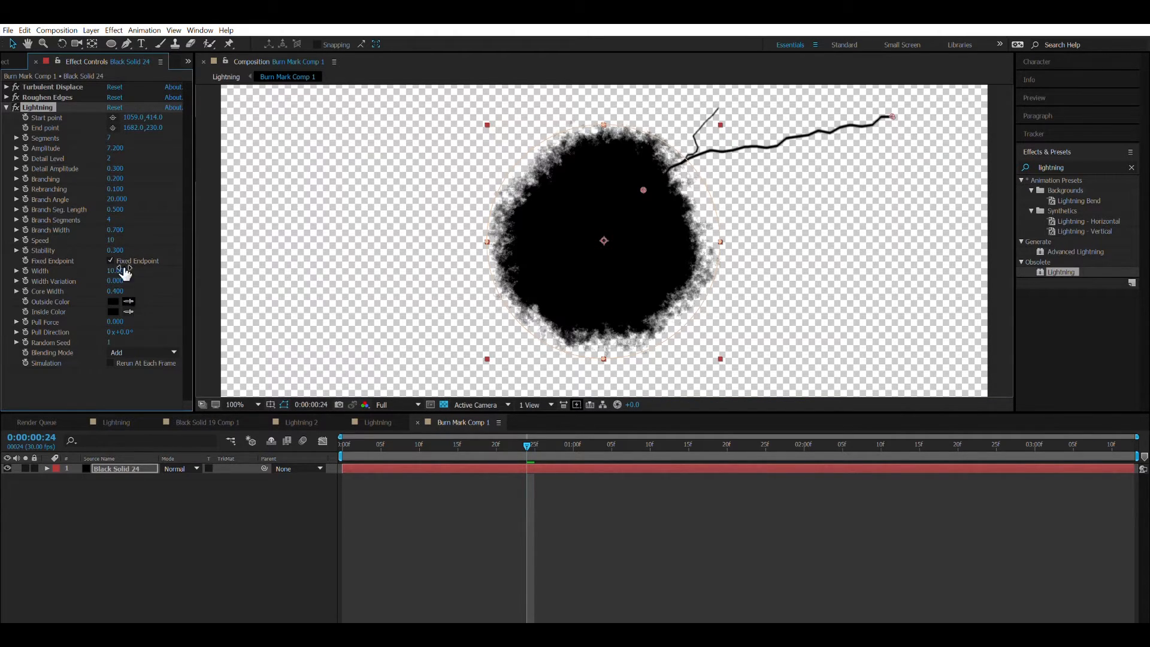
pyautogui.moveTo(120, 271); pyautogui.dragTo(78, 229)
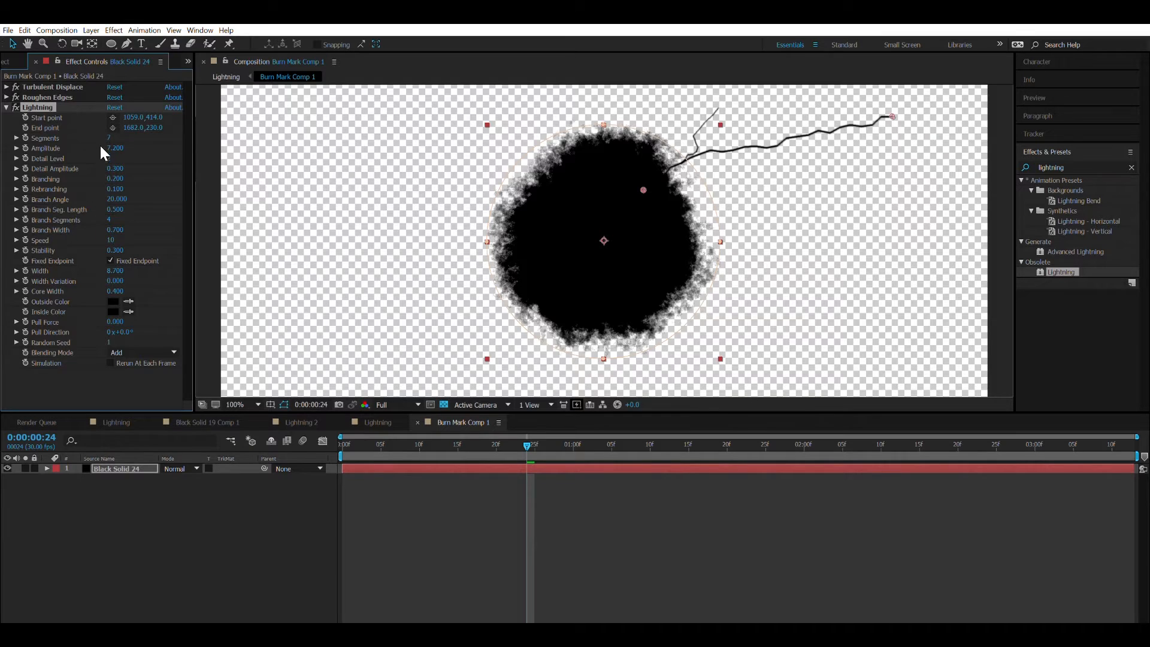
pyautogui.moveTo(121, 146); pyautogui.dragTo(184, 158)
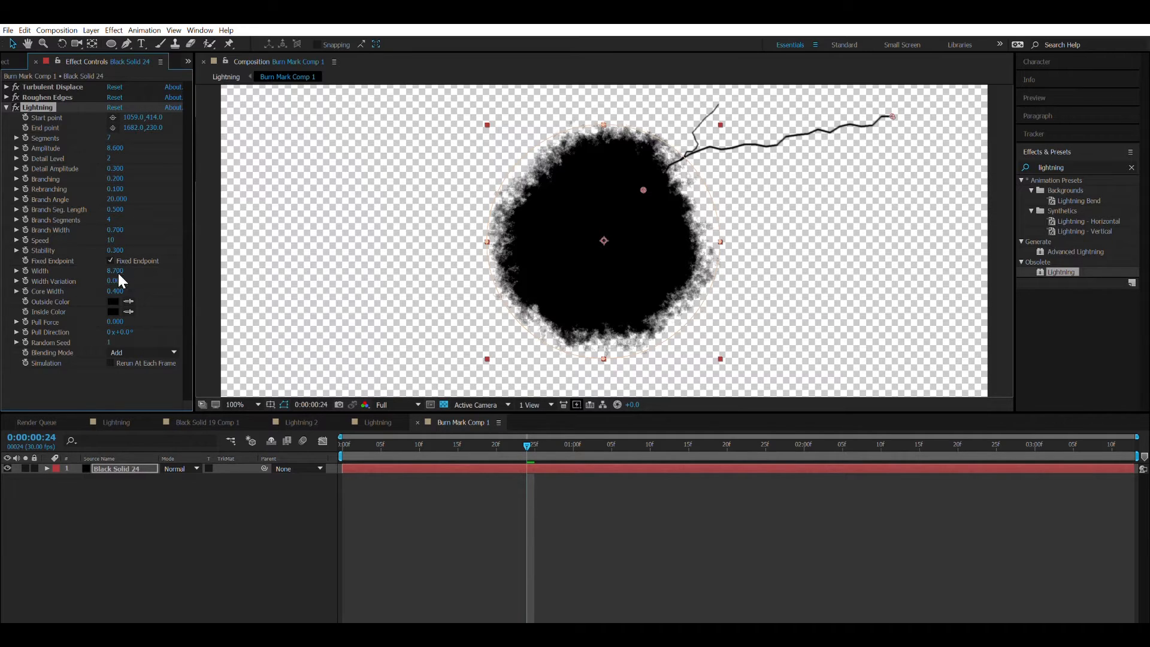
# Duplicate the Lightning effect and place the copy's start point at about 981, 604 and end point at 1550, 908.
pyautogui.click(6, 108)
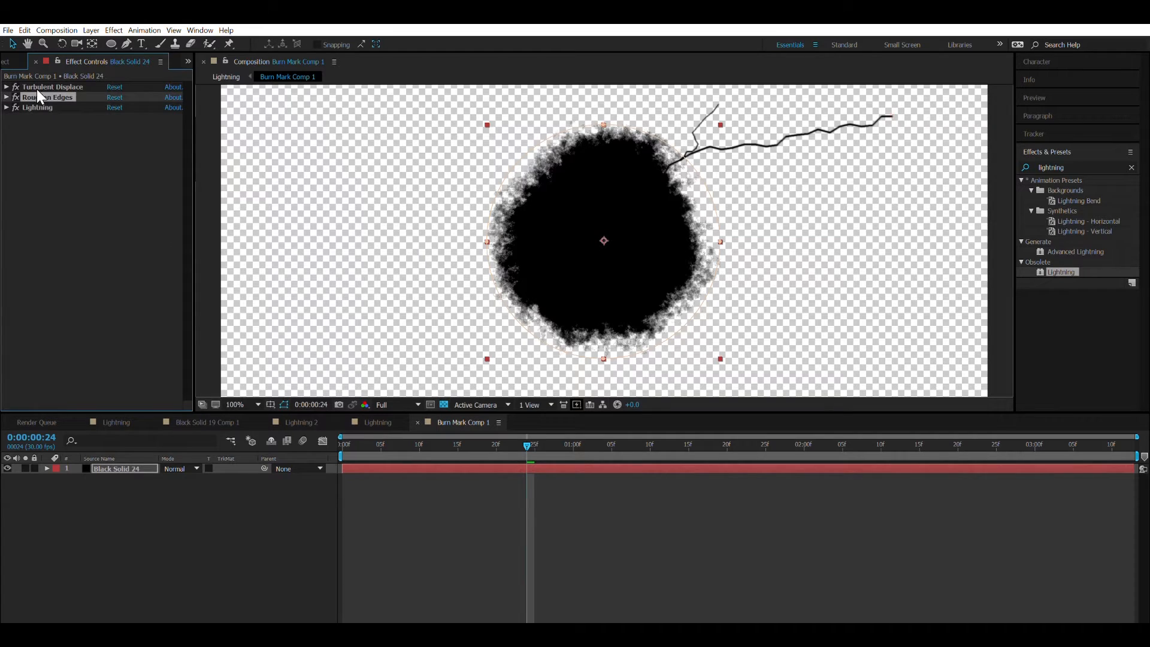
pyautogui.hotkey('ctrl', 'd')
pyautogui.press(',')
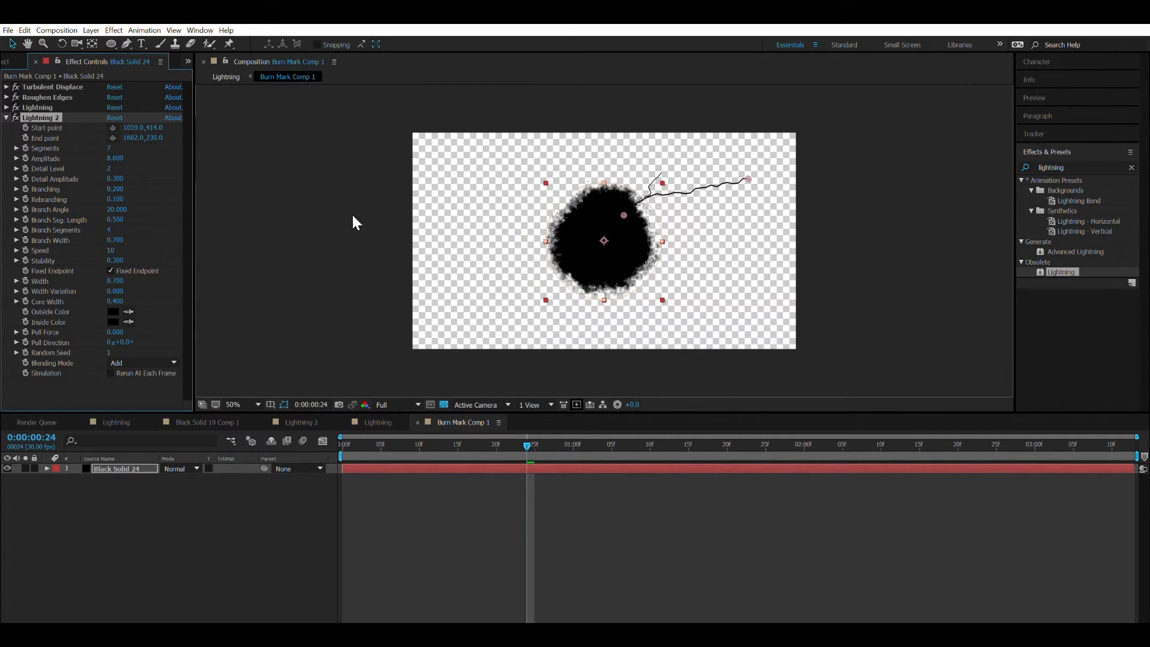
pyautogui.moveTo(750, 169); pyautogui.dragTo(696, 316)
pyautogui.moveTo(620, 199)
pyautogui.mouseDown()
pyautogui.moveTo(594, 225)
pyautogui.moveTo(603, 219)
pyautogui.mouseUp()
pyautogui.press('Delete')
pyautogui.hotkey('ctrl', 'z')
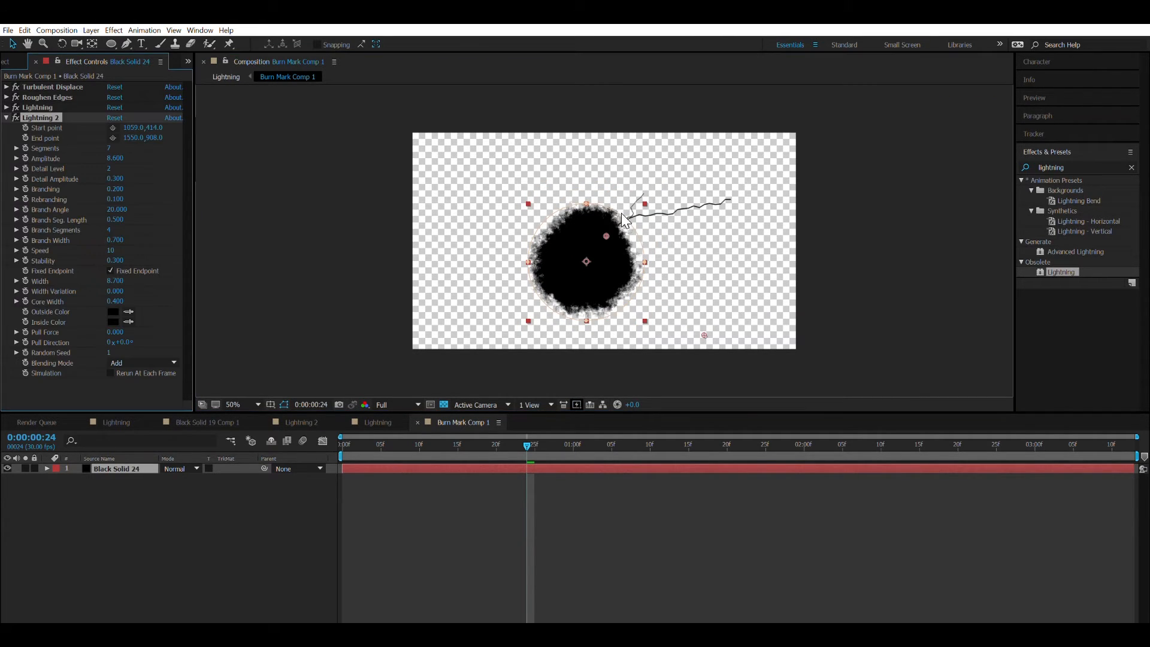
pyautogui.hotkey('ctrl', 'z')
pyautogui.moveTo(623, 215); pyautogui.dragTo(608, 253)
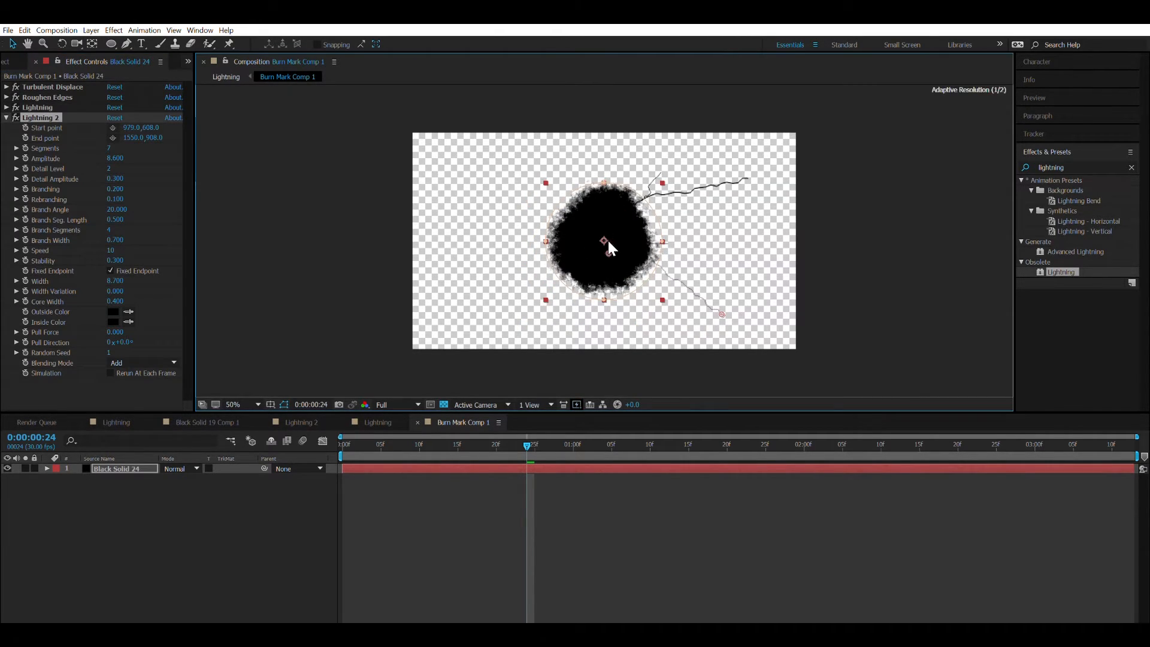
# Set the Lightning 2 effect's random seed to 8 and move its end point to 1672, 772.
pyautogui.click(111, 353)
pyautogui.write('8')
pyautogui.press('Return')
pyautogui.moveTo(724, 302); pyautogui.dragTo(748, 276)
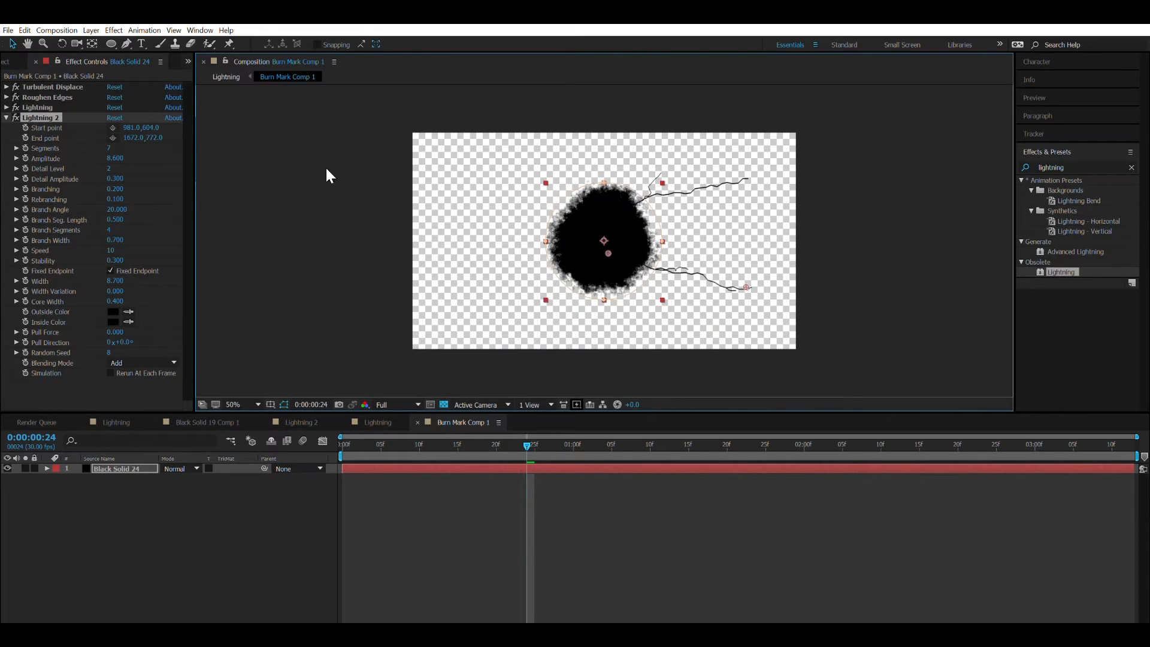
# Set Lightning 2's detail level to 8 and width to 12.3, and move its end point to 1724, 922.
pyautogui.moveTo(109, 169); pyautogui.dragTo(124, 161)
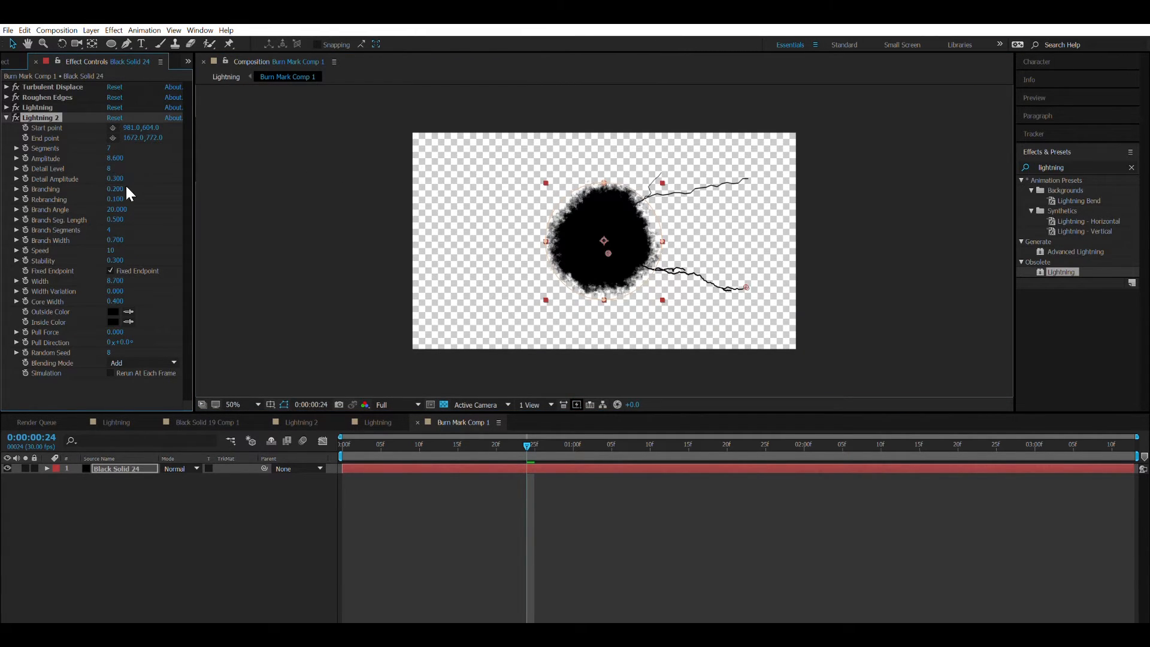
pyautogui.moveTo(115, 281); pyautogui.dragTo(138, 274)
pyautogui.moveTo(743, 277); pyautogui.dragTo(667, 290)
pyautogui.moveTo(792, 327); pyautogui.dragTo(758, 305)
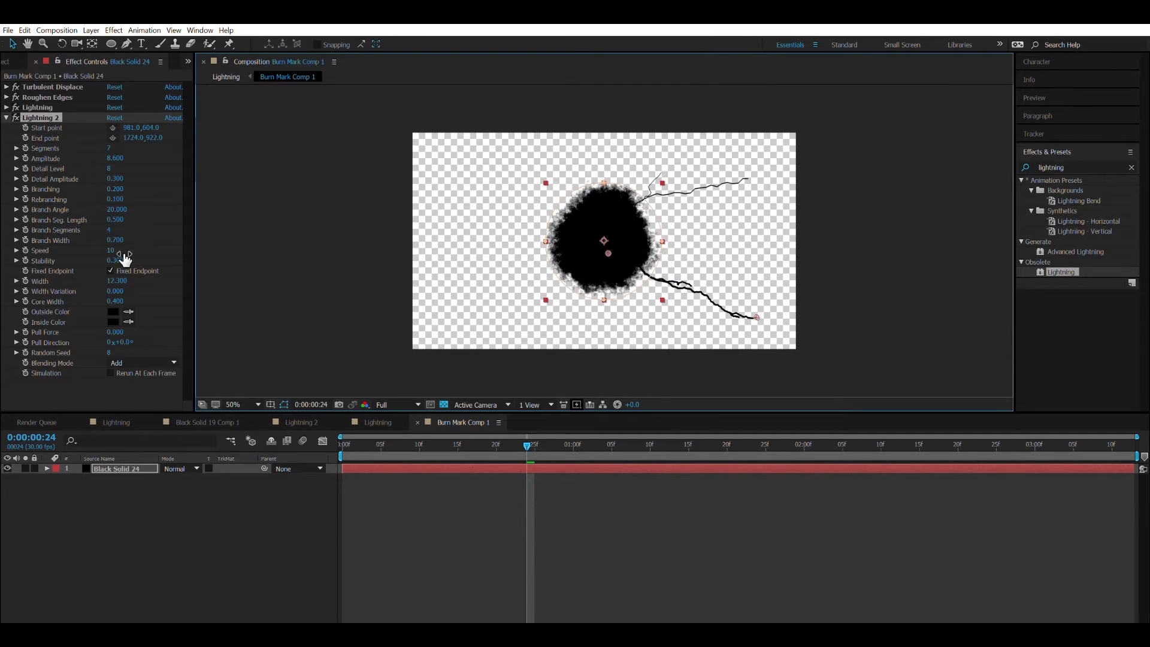
# Set Lightning 2's branch segments to 20 and check the cracks on the road in the Lightning composition.
pyautogui.click(113, 217)
pyautogui.moveTo(112, 216); pyautogui.dragTo(125, 219)
pyautogui.click(378, 422)
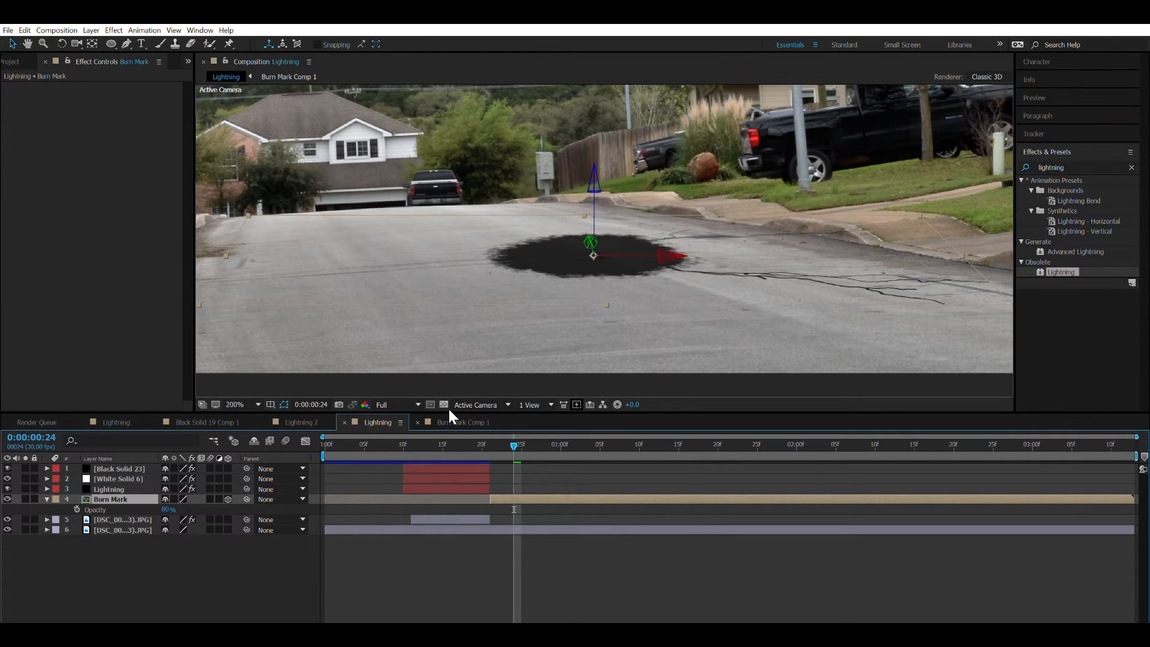
# In Burn Mark Comp 1, pull the first Lightning effect's end point closer to the burn mark and check it in the Lightning composition.
pyautogui.click(458, 423)
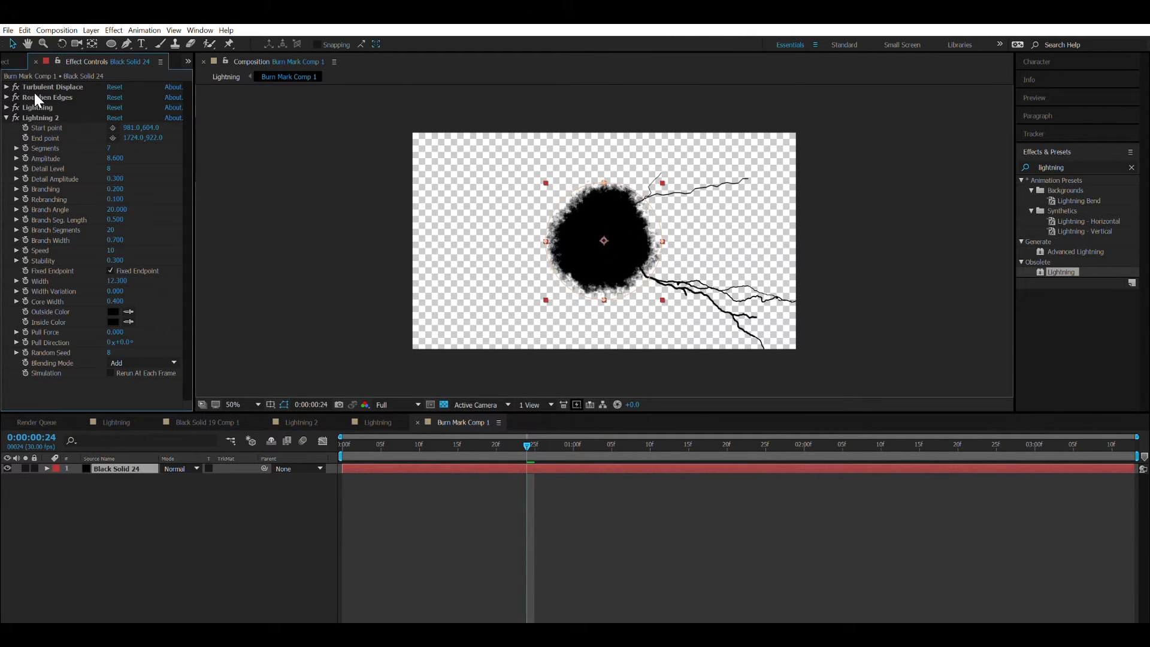
pyautogui.click(37, 107)
pyautogui.moveTo(750, 171); pyautogui.dragTo(713, 182)
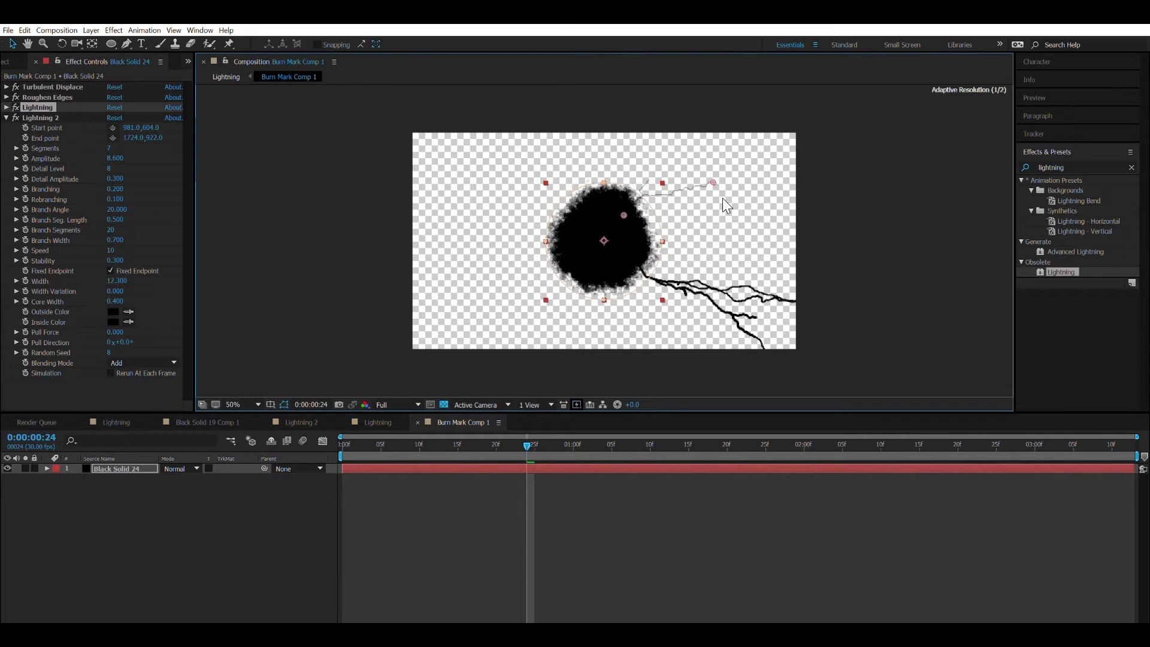
pyautogui.click(364, 421)
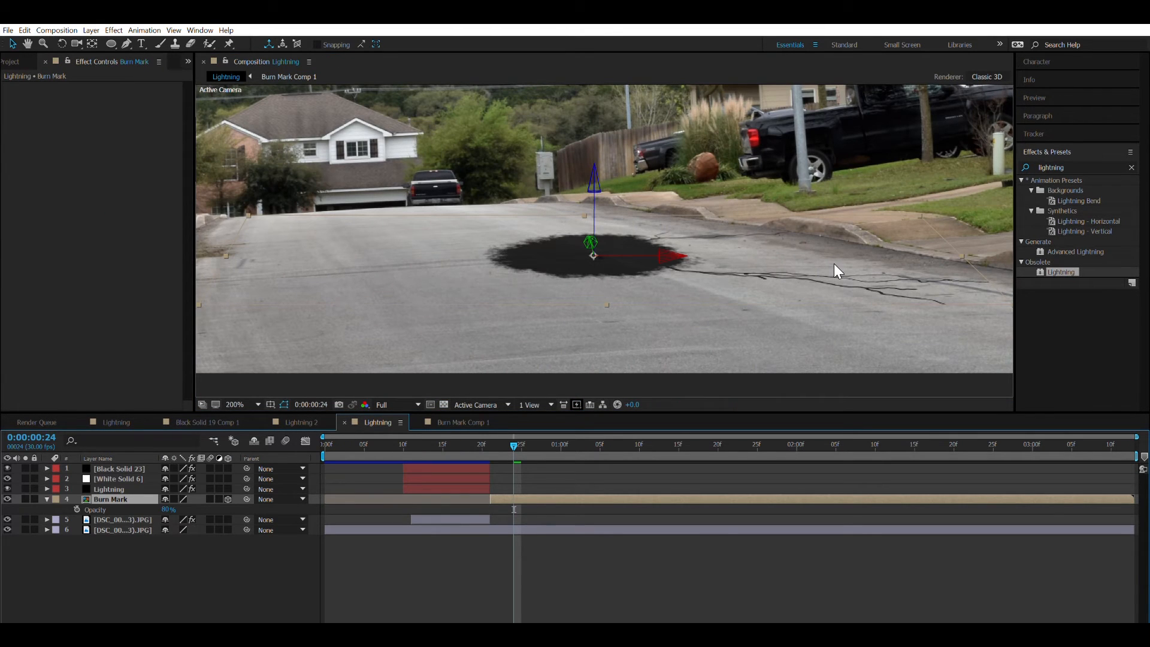
# Duplicate Lightning 2 in Burn Mark Comp 1 and place the copy's start point at 747, 444 and end point at about 356, 338.
pyautogui.click(466, 421)
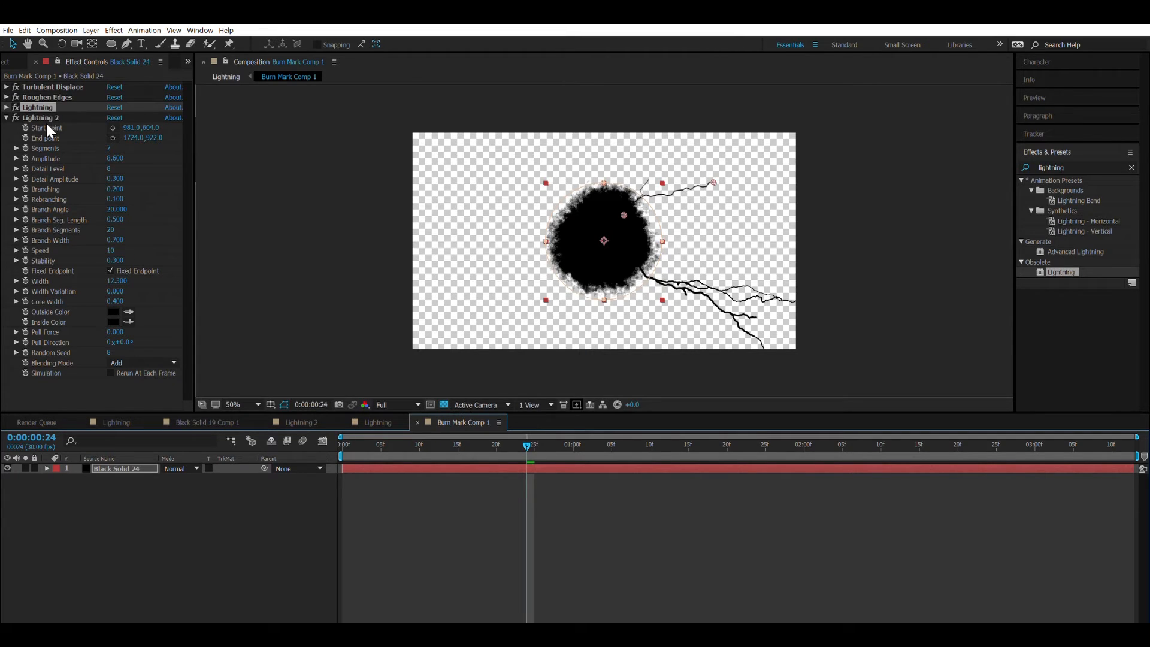
pyautogui.click(6, 118)
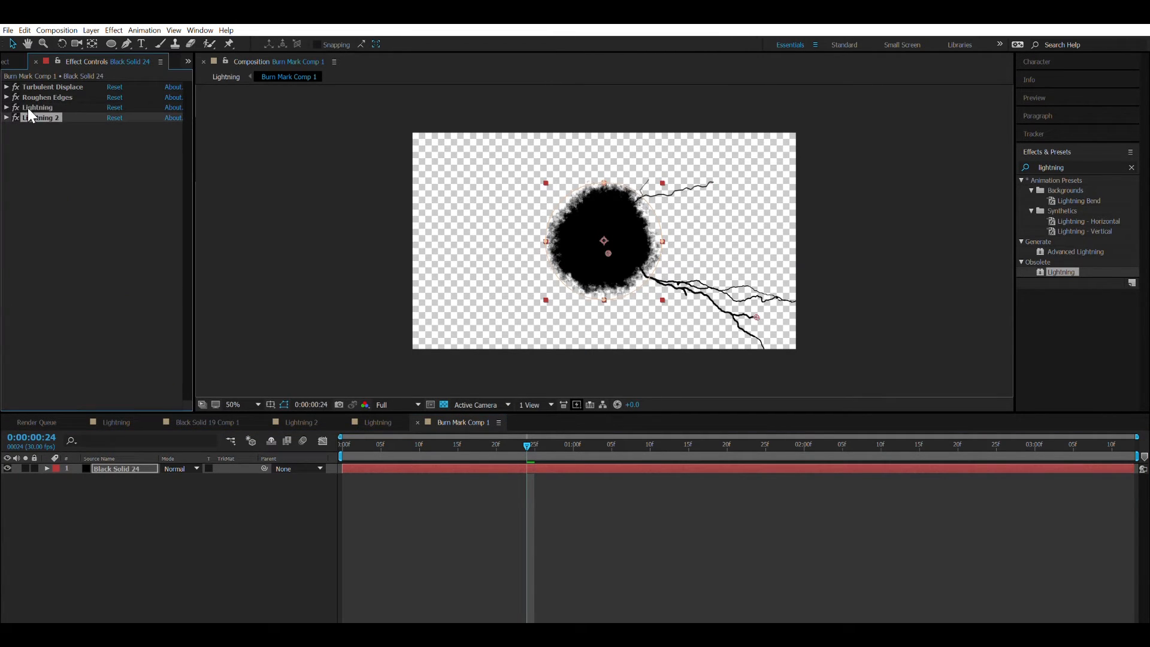
pyautogui.hotkey('ctrl', 'd')
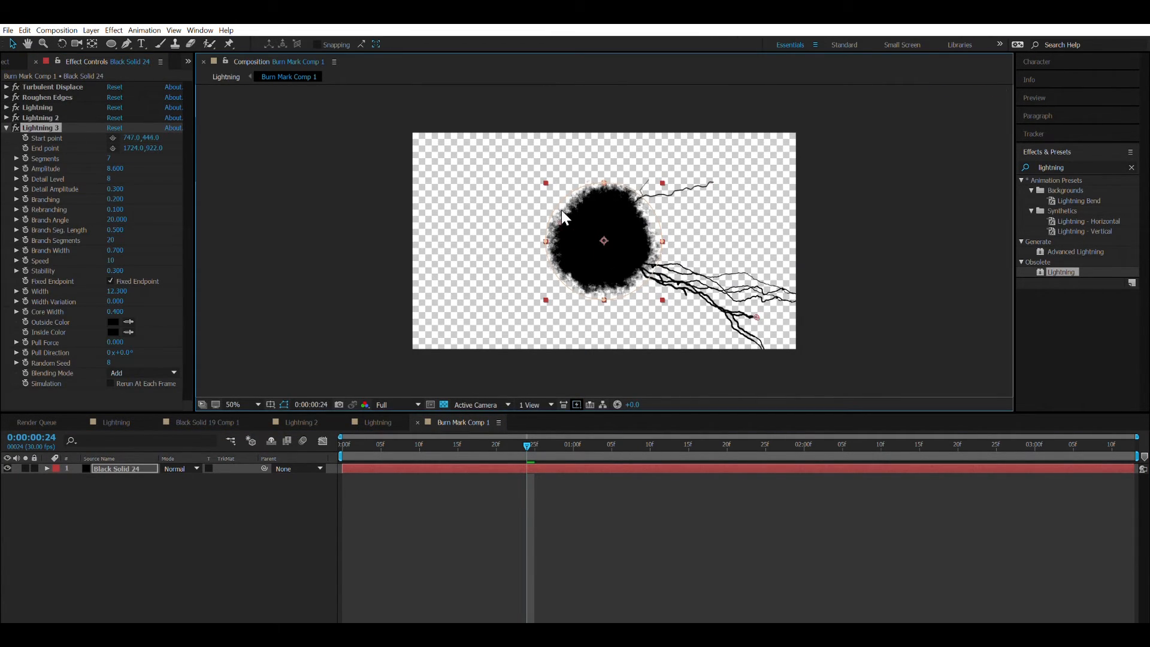
pyautogui.moveTo(758, 307); pyautogui.dragTo(469, 200)
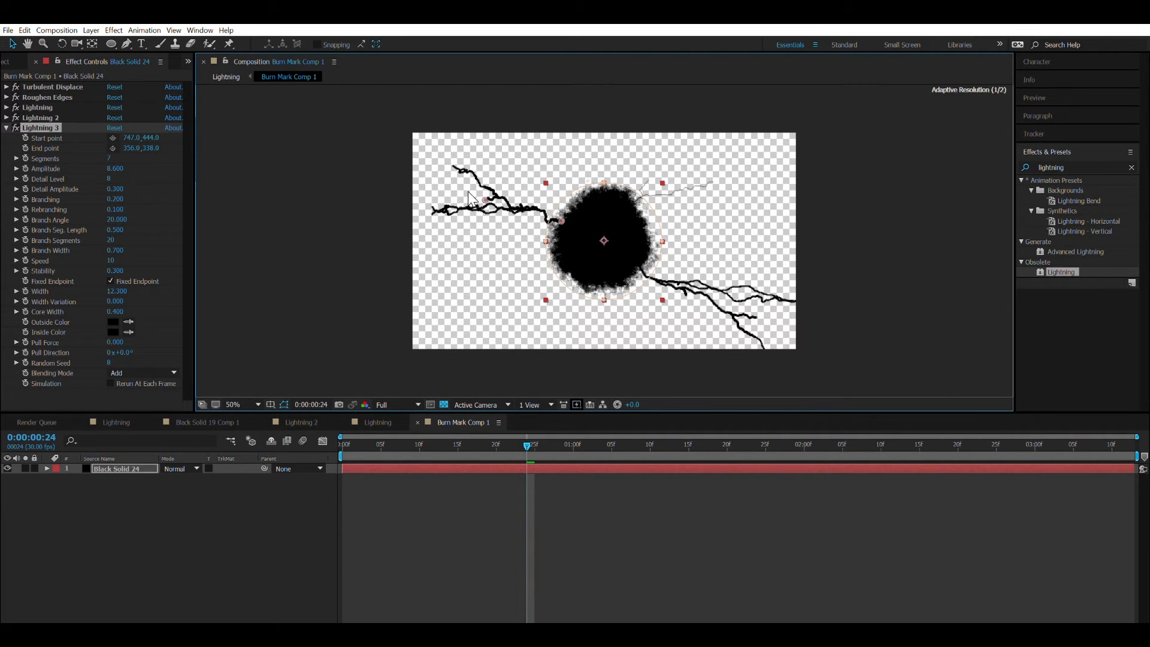
# Set the Lightning 3 effect's random seed to 3 and move its end point to 302, 286.
pyautogui.click(113, 362)
pyautogui.write('3')
pyautogui.press('Return')
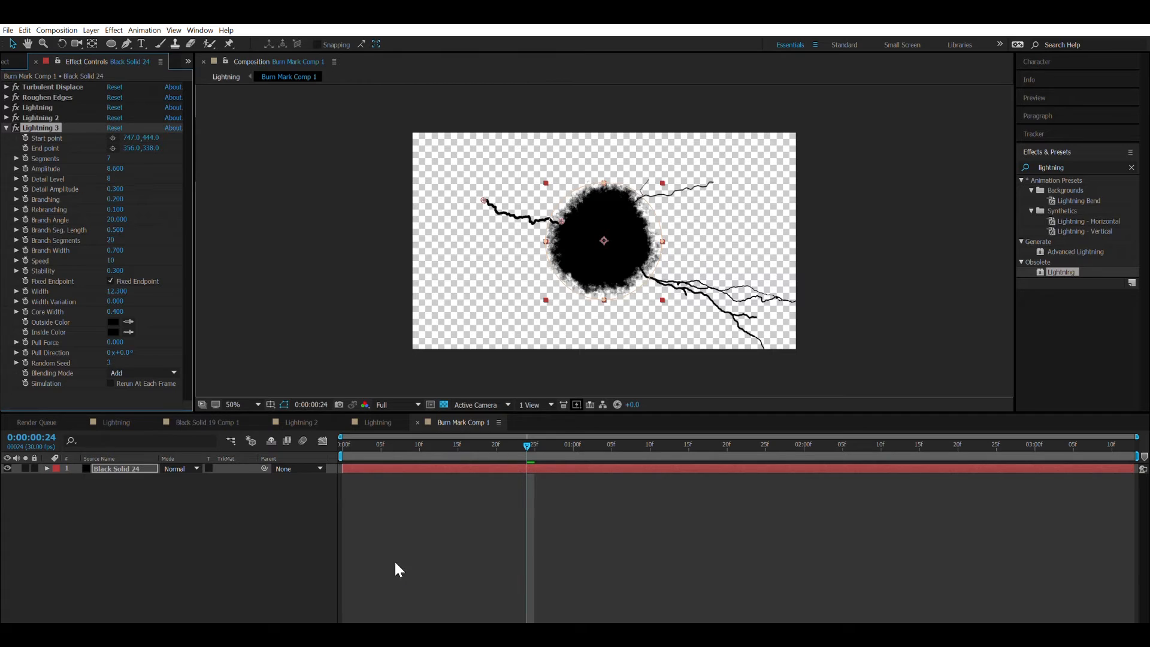
pyautogui.moveTo(483, 187); pyautogui.dragTo(472, 175)
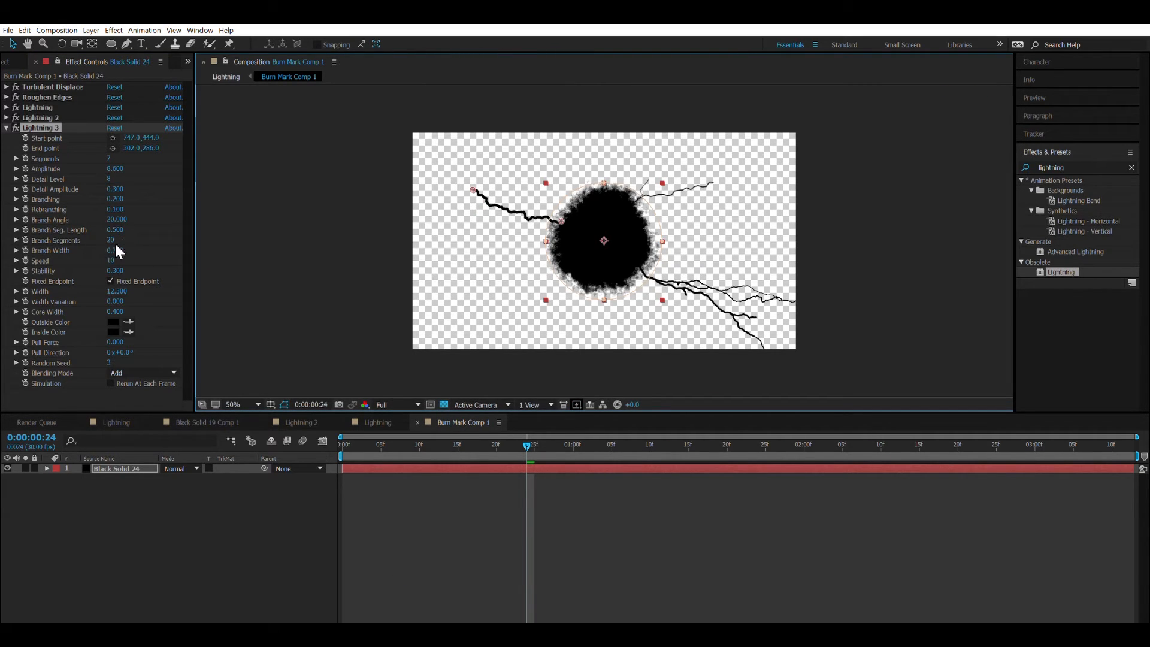
# Set Lightning 3's branch width to 1.09 and branching to 0.43.
pyautogui.moveTo(114, 248); pyautogui.dragTo(138, 234)
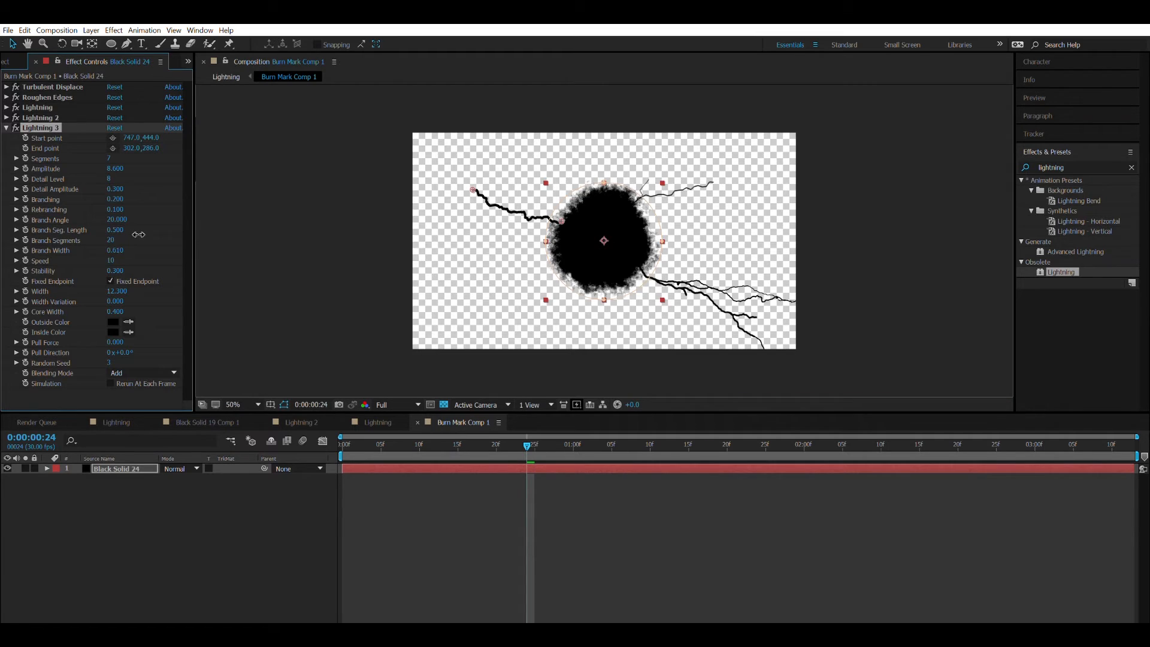
pyautogui.press('Delete')
pyautogui.hotkey('ctrl', 'z')
pyautogui.moveTo(122, 198)
pyautogui.mouseDown()
pyautogui.moveTo(144, 192)
pyautogui.moveTo(131, 190)
pyautogui.mouseUp()
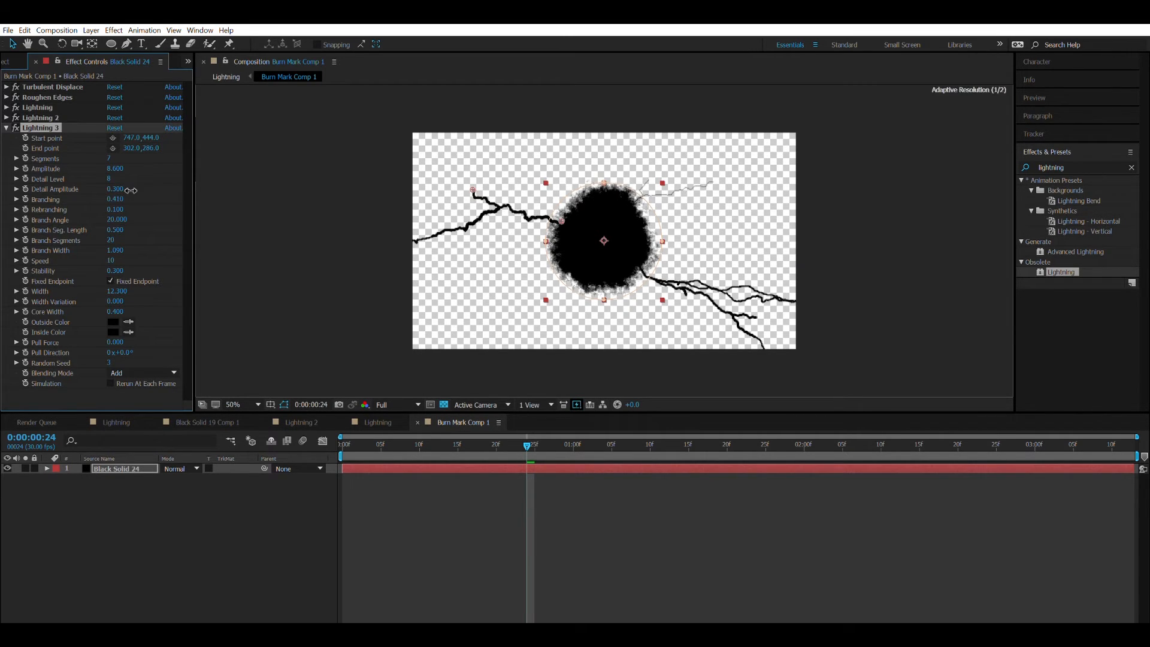
pyautogui.click(258, 219)
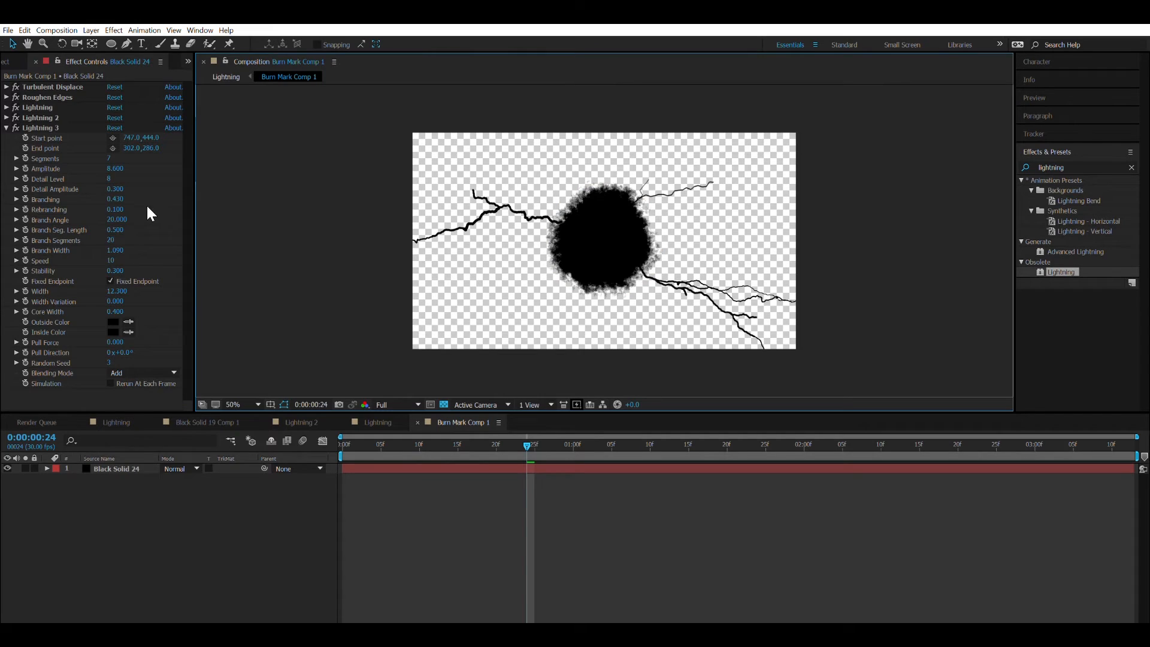
# Set Lightning 3's width to 6.3 and check the cracks in the Lightning composition around 0:00:00:26.
pyautogui.click(120, 282)
pyautogui.moveTo(90, 279); pyautogui.dragTo(85, 279)
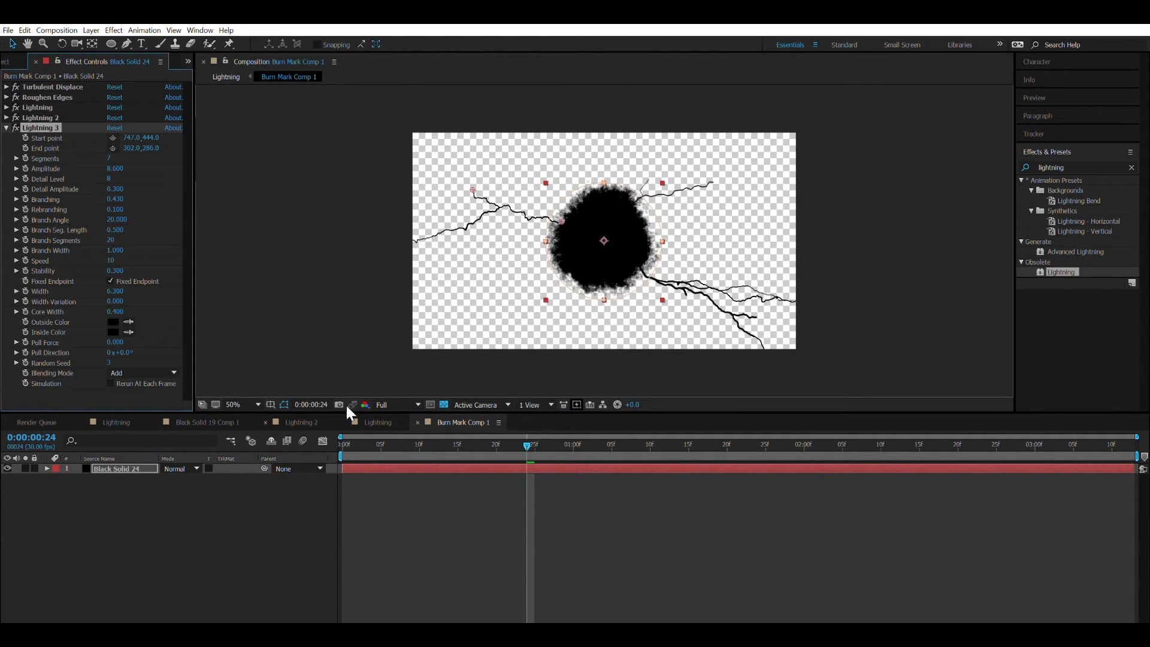
pyautogui.click(377, 423)
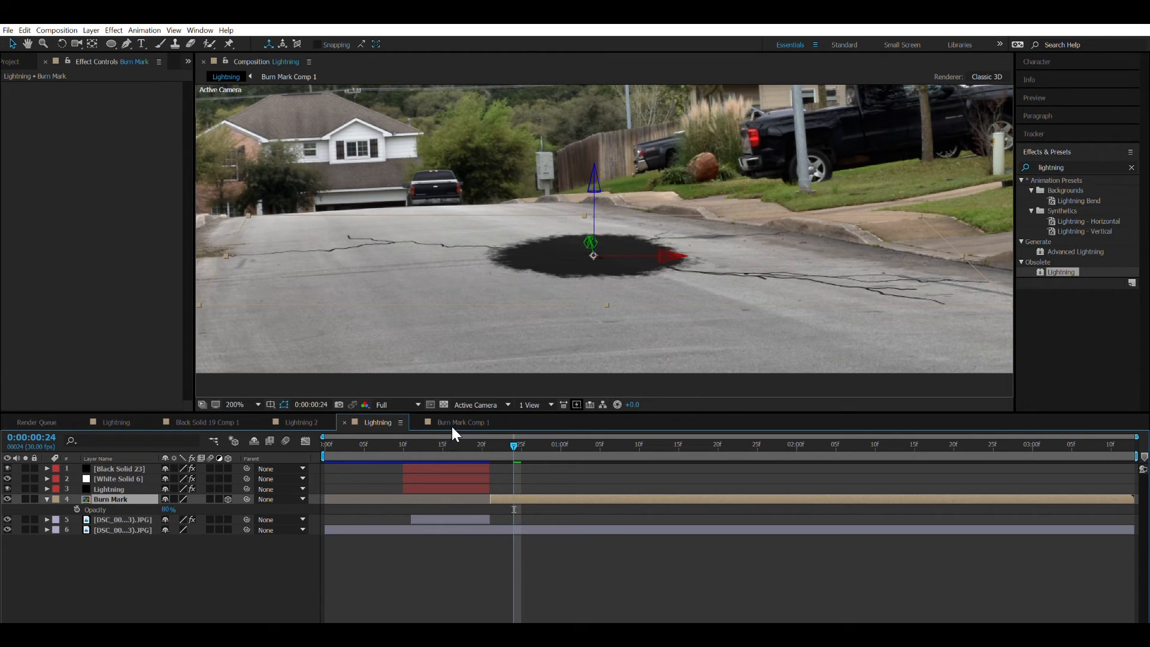
pyautogui.moveTo(497, 446)
pyautogui.mouseDown()
pyautogui.moveTo(561, 450)
pyautogui.moveTo(467, 451)
pyautogui.moveTo(531, 449)
pyautogui.mouseUp()
pyautogui.click(463, 422)
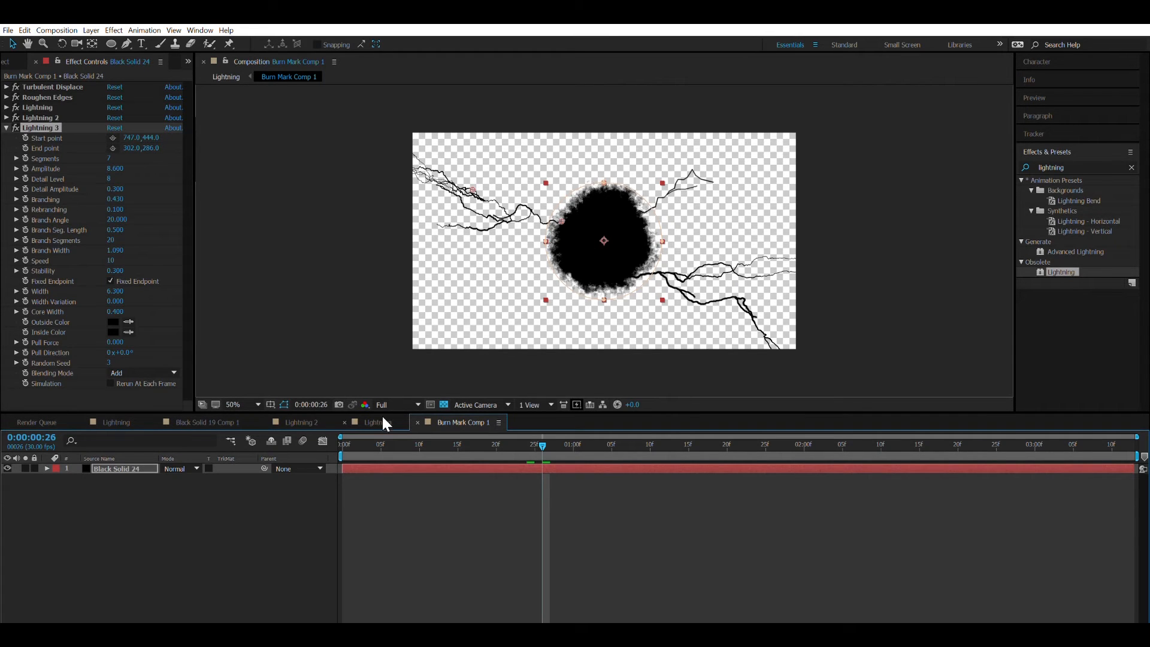
pyautogui.click(374, 423)
pyautogui.click(463, 423)
# In Burn Mark Comp 1, move Lightning 3's start point to 915, 470 and end point to 624, 412, and check it in the Lightning composition.
pyautogui.click(52, 115)
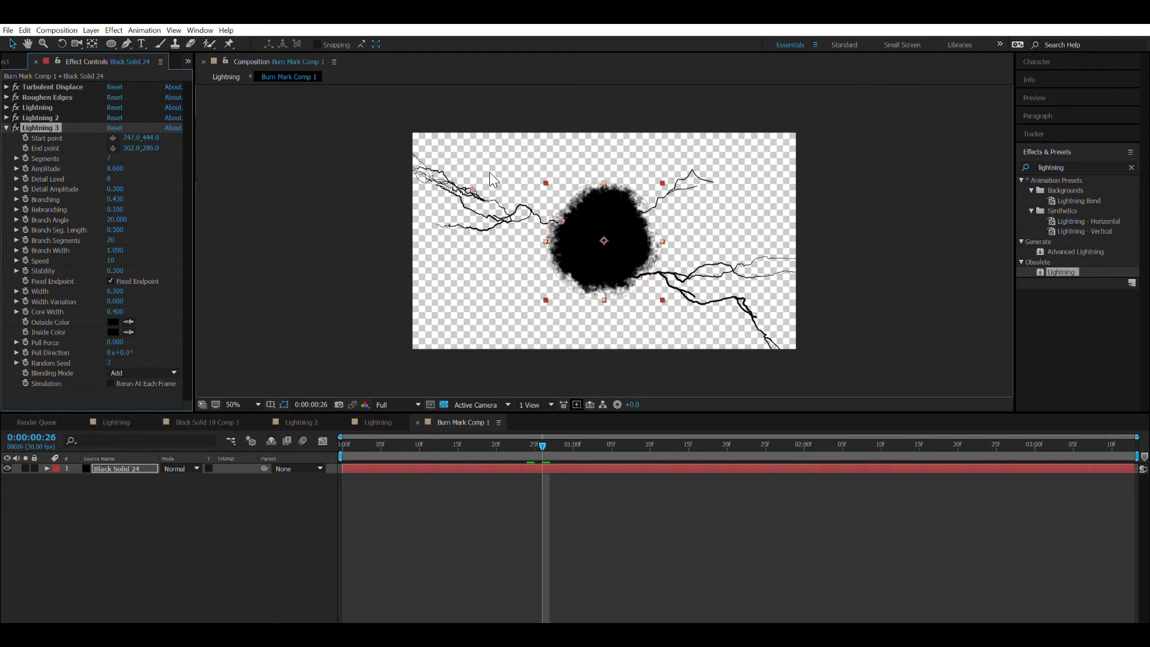
pyautogui.moveTo(474, 189); pyautogui.dragTo(595, 222)
pyautogui.click(544, 210)
pyautogui.click(538, 211)
pyautogui.click(156, 500)
pyautogui.click(146, 470)
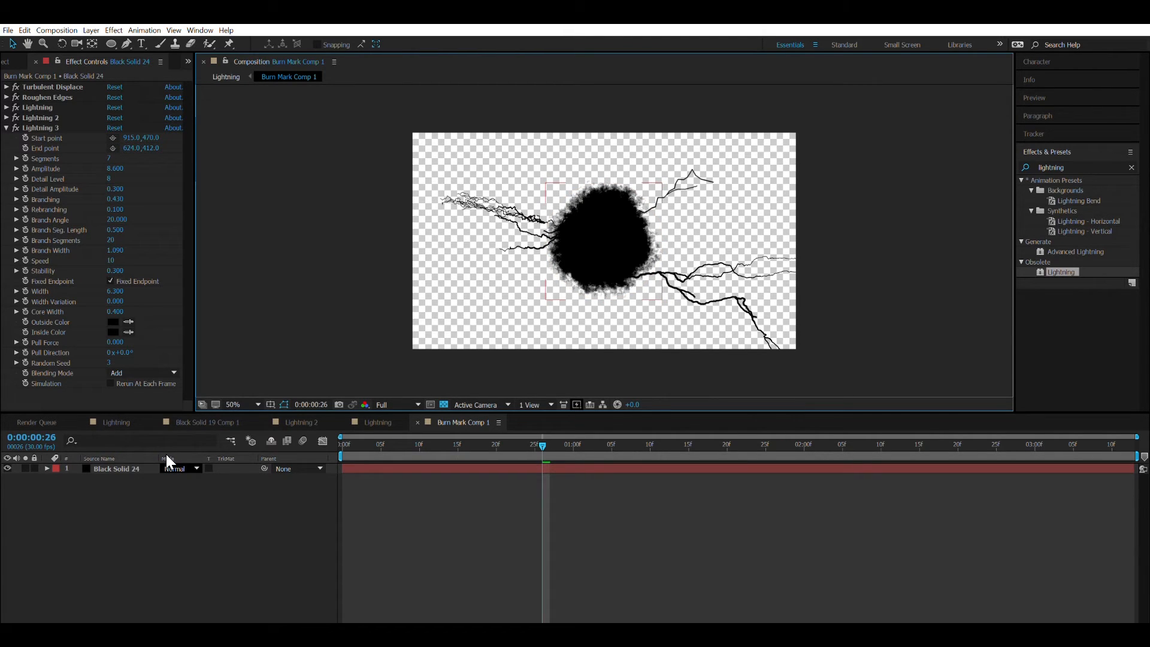
pyautogui.click(365, 419)
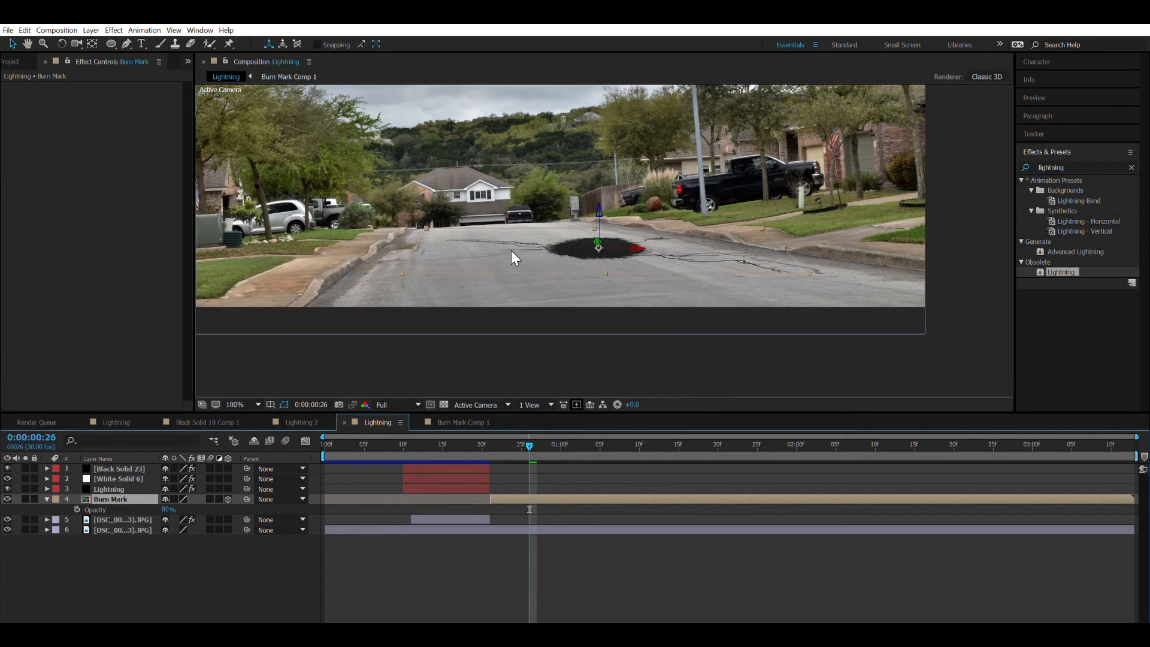
pyautogui.moveTo(427, 443)
pyautogui.mouseDown()
pyautogui.moveTo(511, 425)
pyautogui.moveTo(530, 432)
pyautogui.mouseUp()
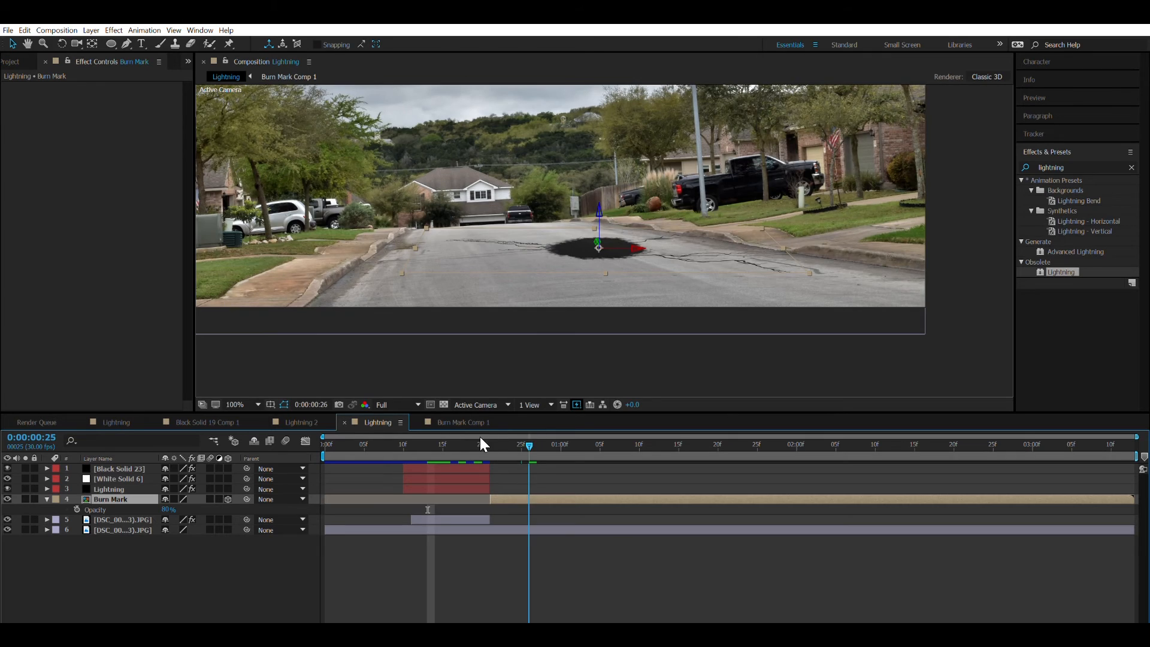
# Set the Burn Mark layer's scale to 30% in the Lightning composition.
pyautogui.click(482, 445)
pyautogui.press('s')
pyautogui.moveTo(202, 510)
pyautogui.mouseDown()
pyautogui.moveTo(170, 510)
pyautogui.moveTo(188, 510)
pyautogui.mouseUp()
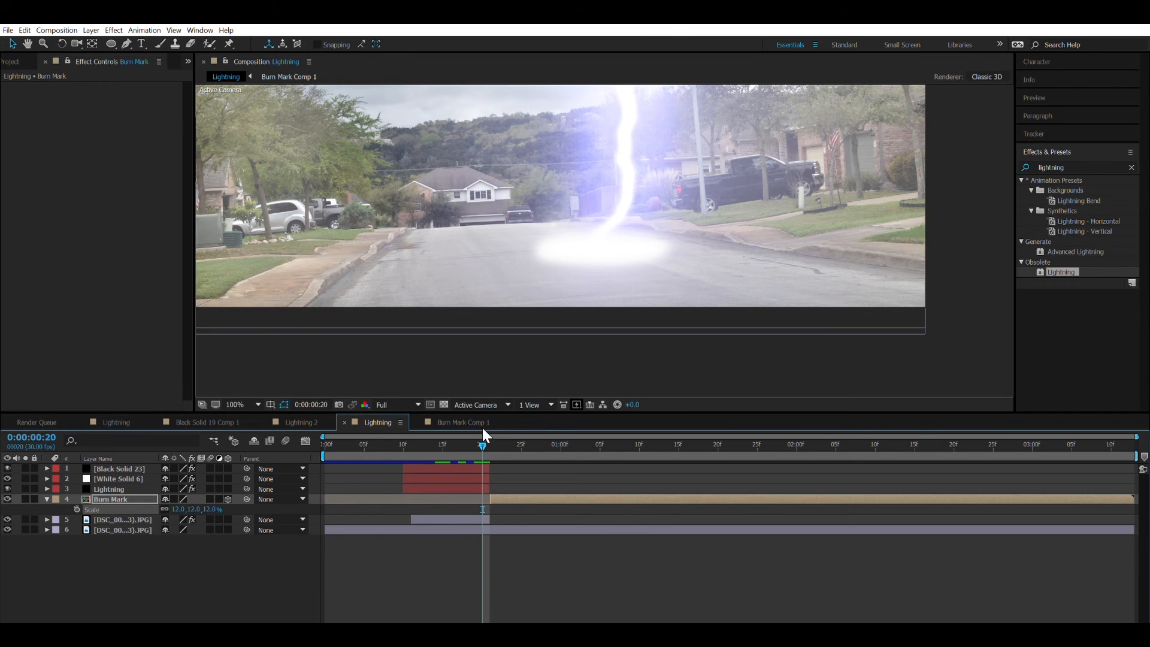
pyautogui.moveTo(531, 434); pyautogui.dragTo(482, 440)
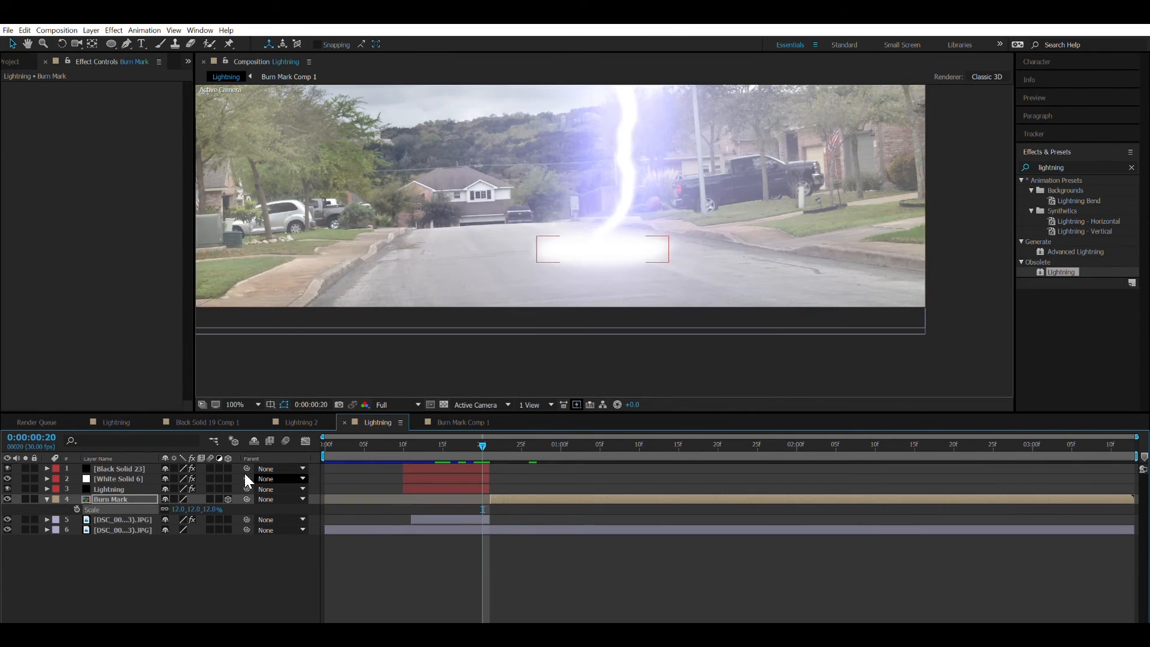
pyautogui.moveTo(186, 500); pyautogui.dragTo(204, 500)
pyautogui.moveTo(483, 444)
pyautogui.mouseDown()
pyautogui.moveTo(526, 429)
pyautogui.moveTo(482, 438)
pyautogui.mouseUp()
# Scrub through the crack shapes in Burn Mark Comp 1 and park the time at 0:00:00:18.
pyautogui.click(455, 422)
pyautogui.moveTo(347, 442)
pyautogui.mouseDown()
pyautogui.moveTo(337, 443)
pyautogui.moveTo(479, 409)
pyautogui.moveTo(438, 422)
pyautogui.moveTo(481, 427)
pyautogui.mouseUp()
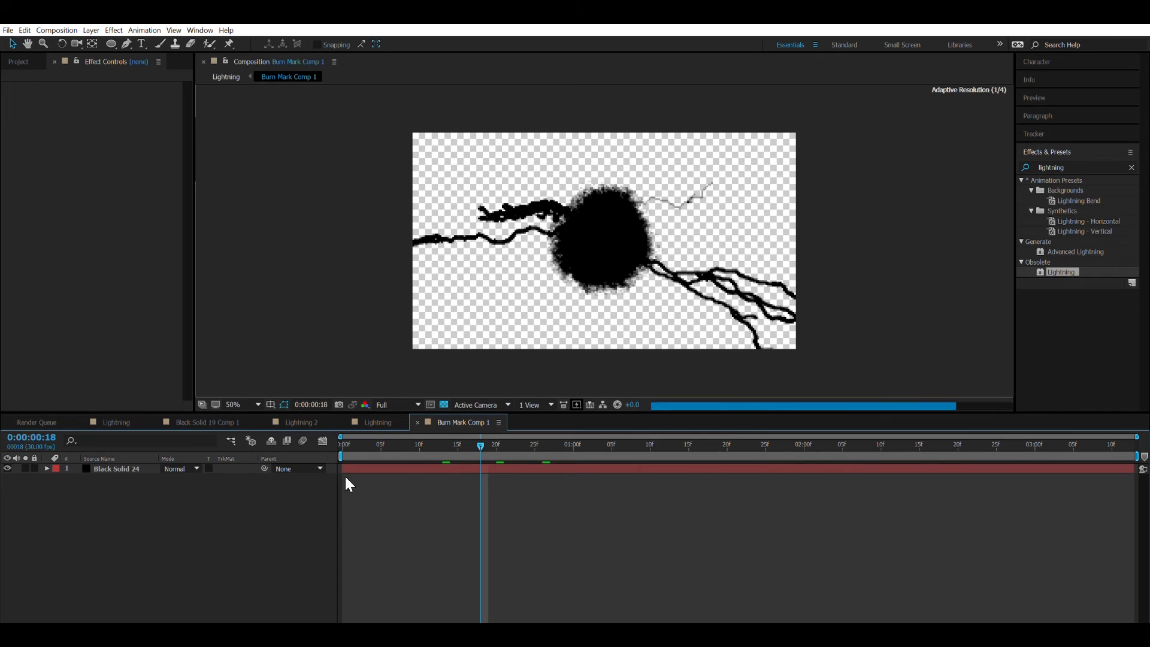
pyautogui.click(142, 465)
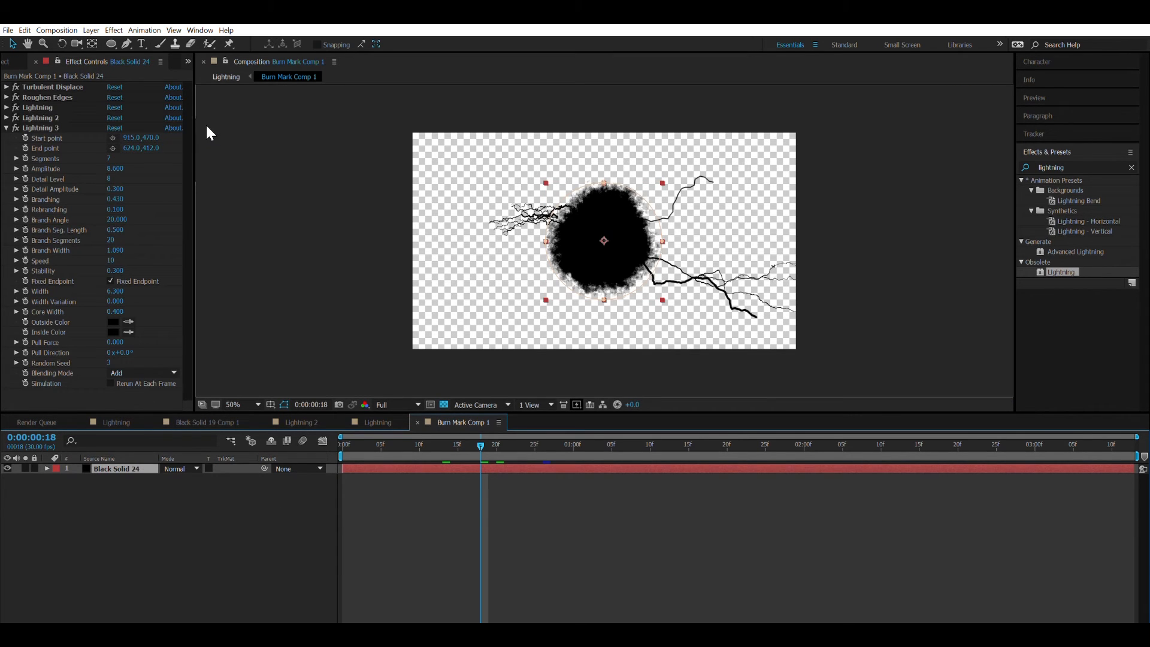
pyautogui.hotkey('ctrl', 'shift', 'c')
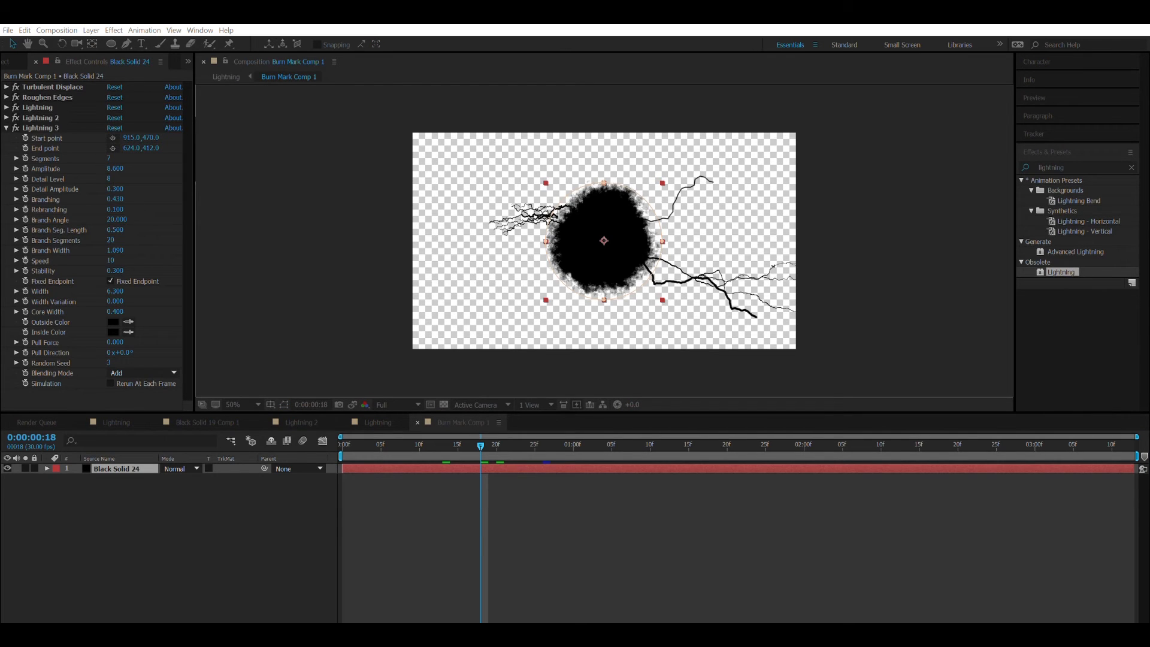
pyautogui.press('Return')
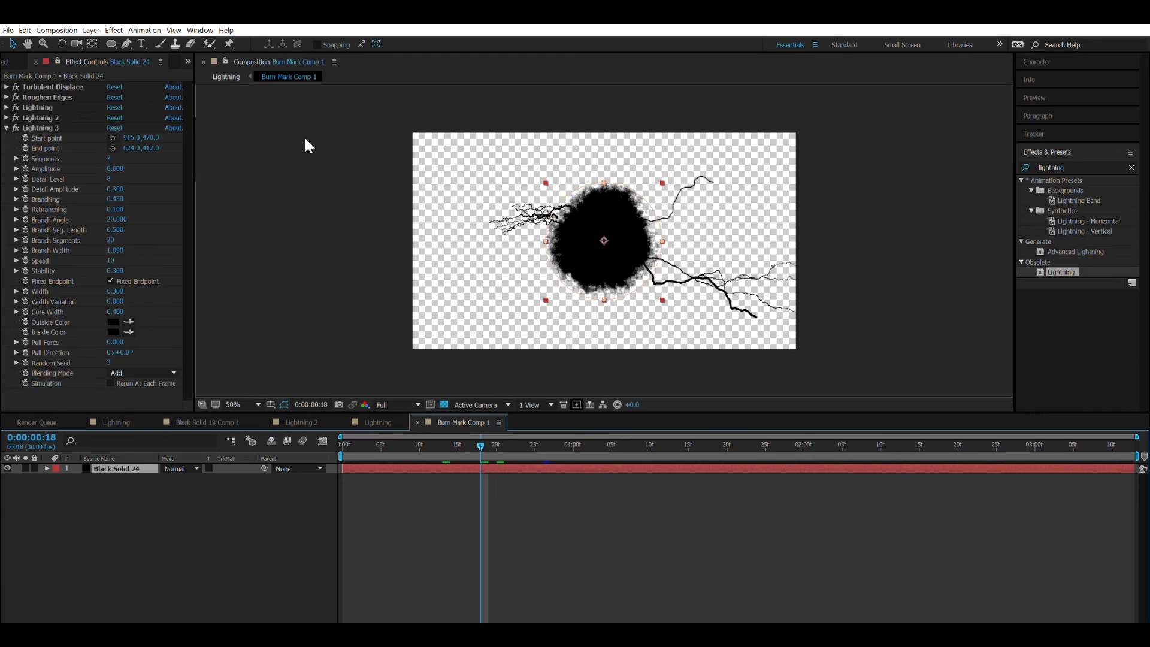
pyautogui.click(205, 527)
# Freeze the Burn Mark layer in the Lightning composition with a time remap at 0:00:00:18 and scrub to check it.
pyautogui.click(378, 422)
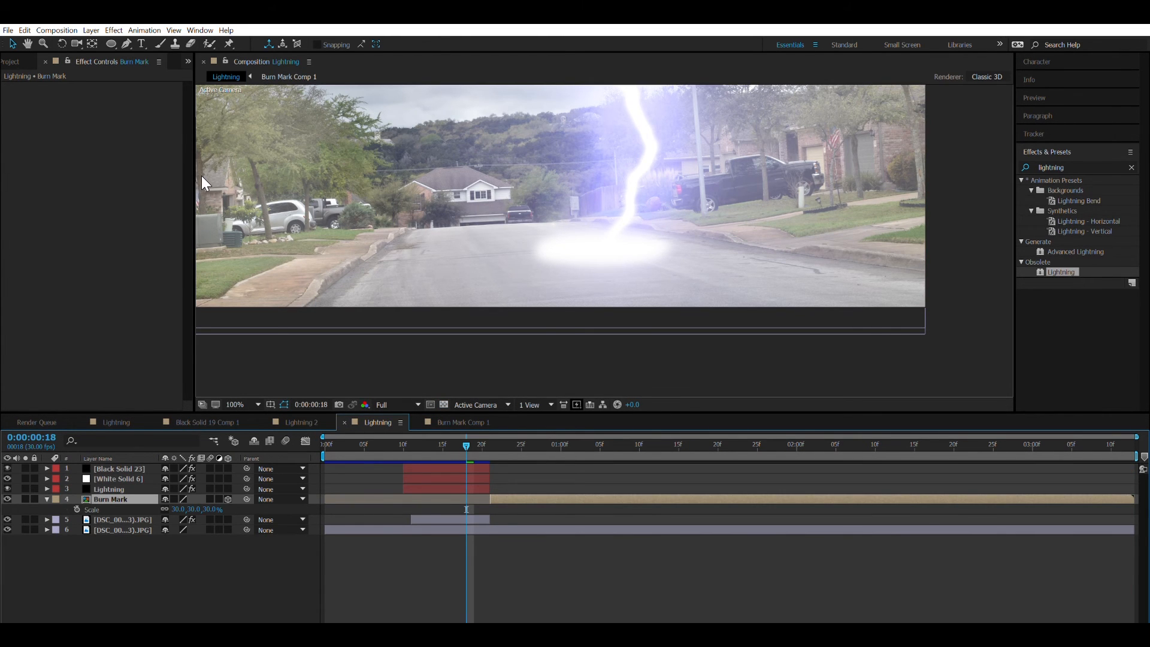
pyautogui.hotkey('ctrl', 'alt', 't')
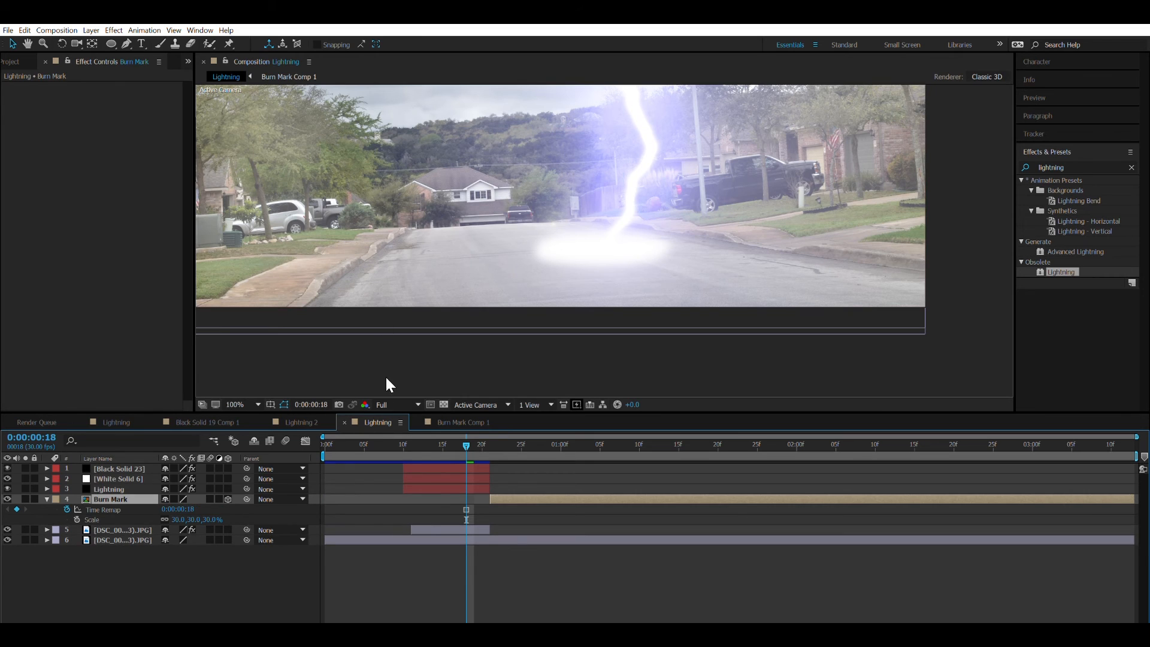
pyautogui.moveTo(453, 442)
pyautogui.mouseDown()
pyautogui.moveTo(455, 429)
pyautogui.moveTo(504, 414)
pyautogui.moveTo(699, 370)
pyautogui.moveTo(773, 394)
pyautogui.mouseUp()
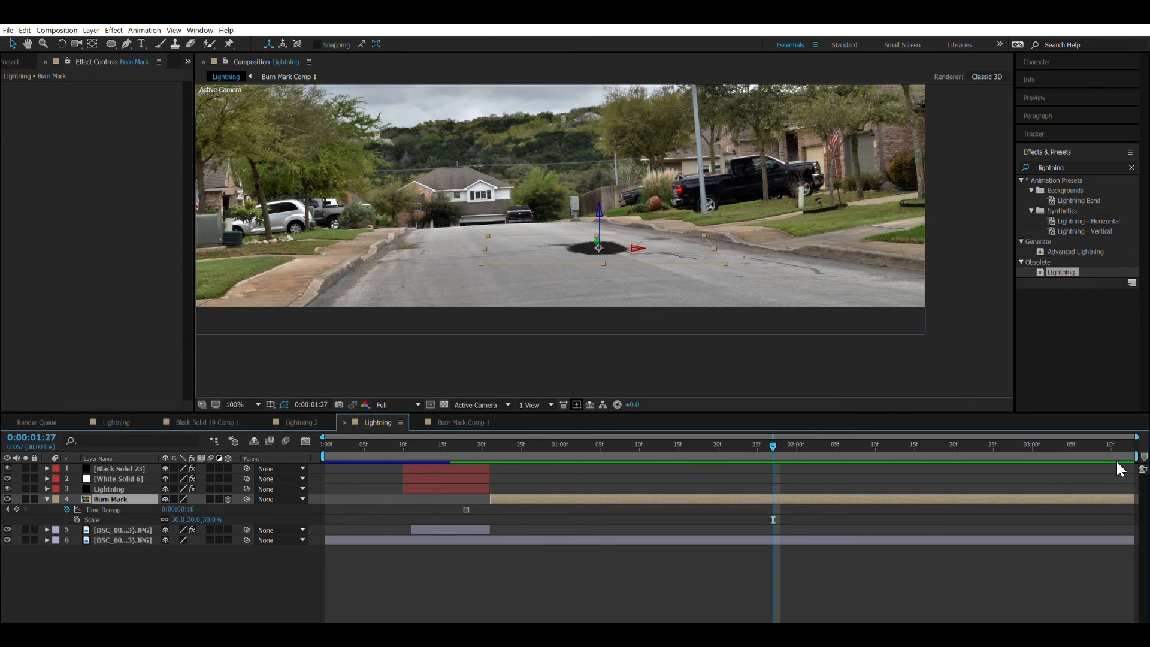
# Preview the Lightning composition from its first frame with the whole picture in view.
pyautogui.moveTo(353, 439)
pyautogui.mouseDown()
pyautogui.moveTo(391, 437)
pyautogui.moveTo(292, 448)
pyautogui.mouseUp()
pyautogui.click(258, 402)
pyautogui.click(258, 399)
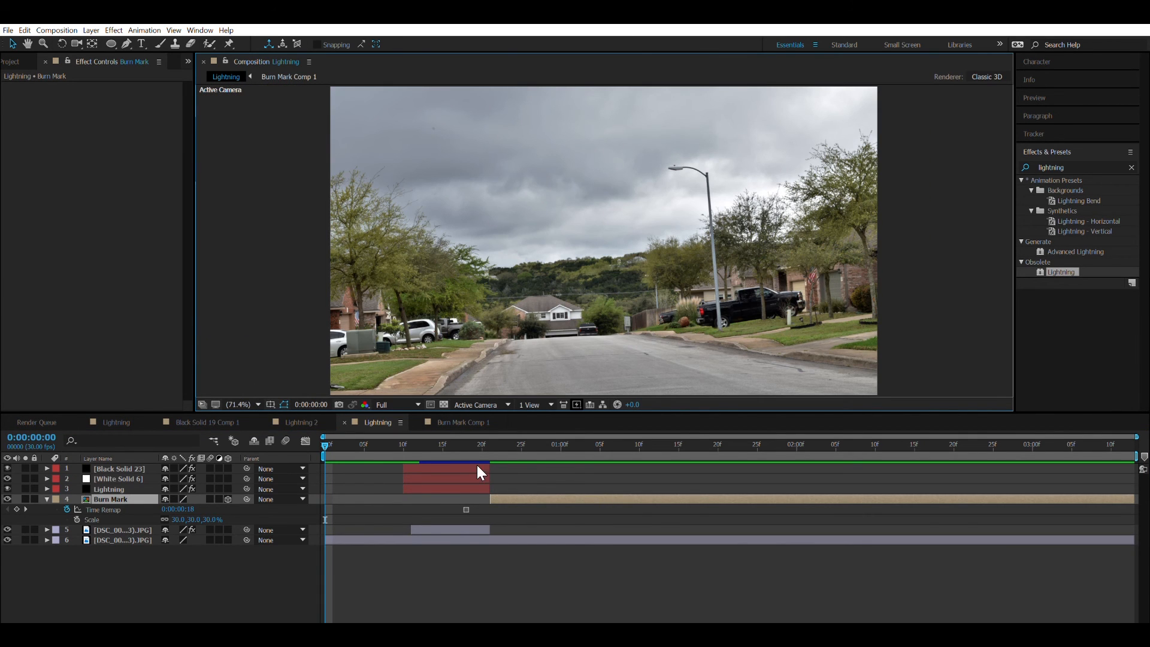
pyautogui.press('space')
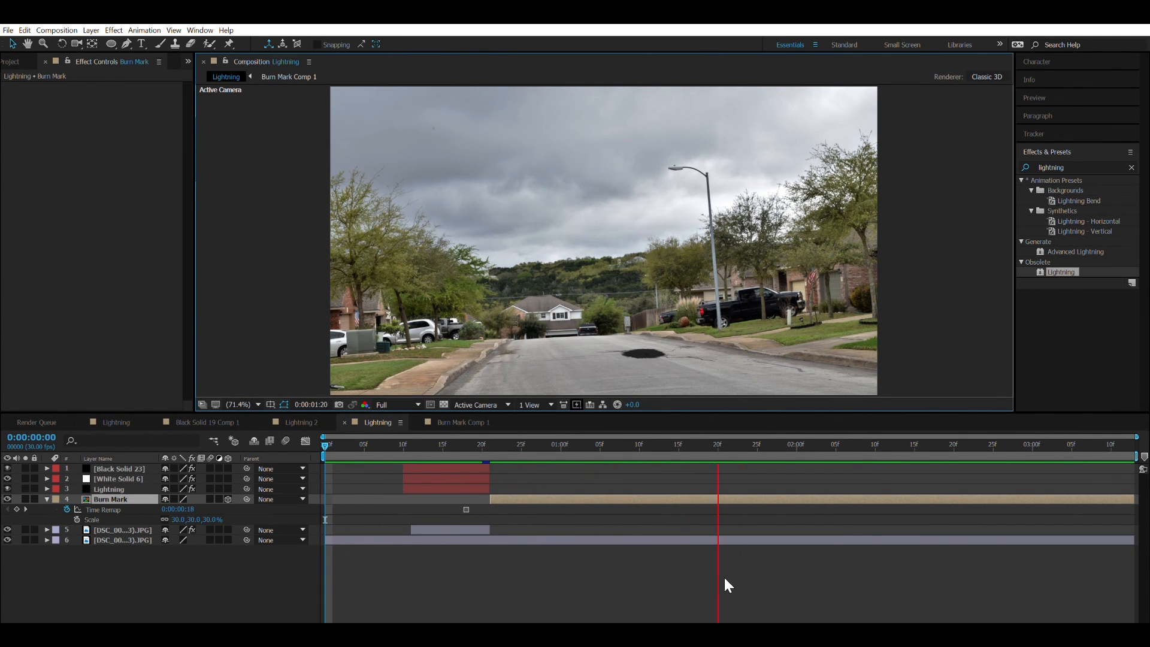
pyautogui.press('space')
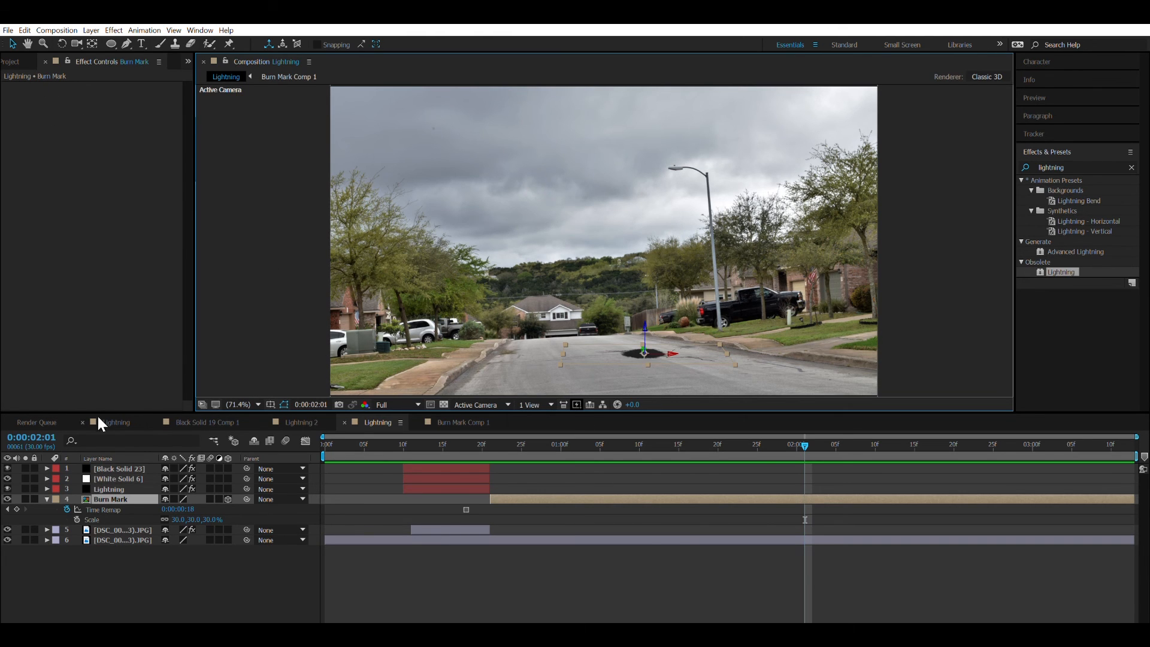
pyautogui.moveTo(106, 587); pyautogui.dragTo(107, 436)
pyautogui.click(172, 627)
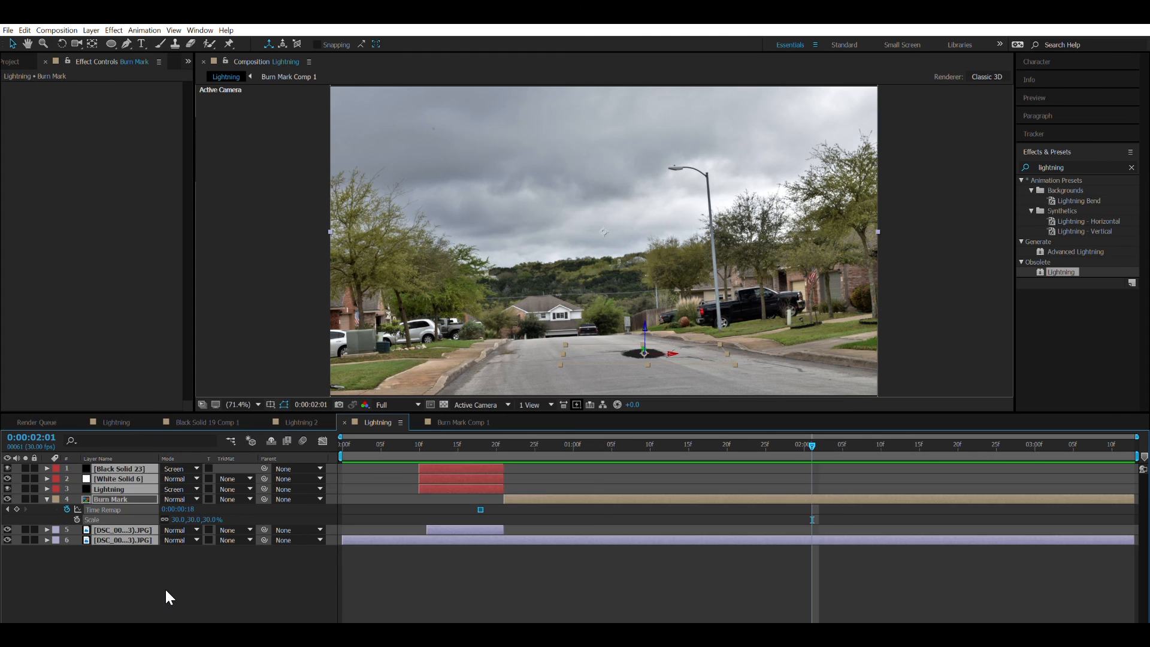
pyautogui.click(164, 589)
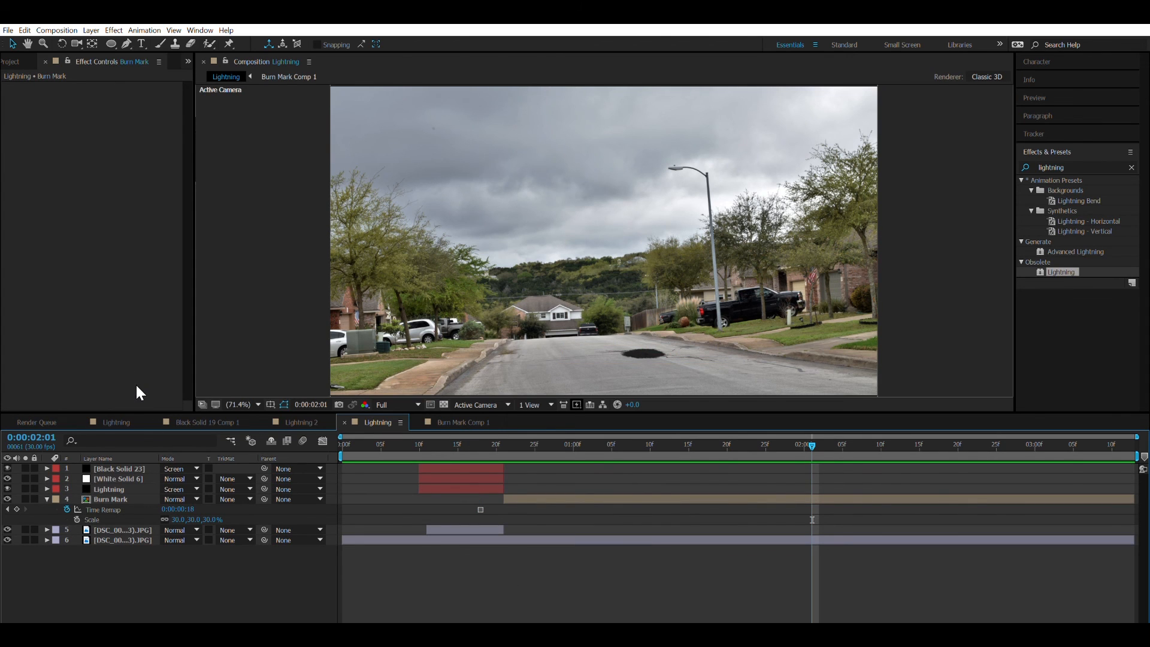